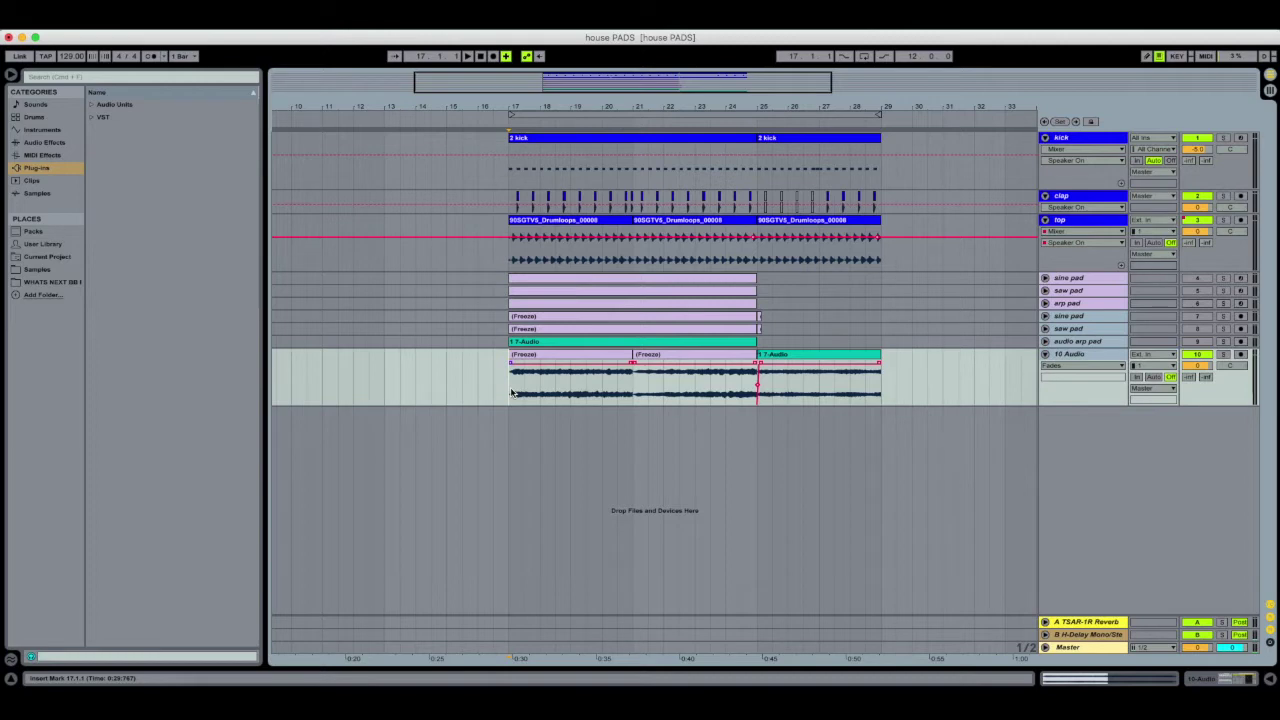
# Play the arrangement from bar 17 and rename the 10 Audio track to "all 3 pads", ending playback when finished
pyautogui.press('space')
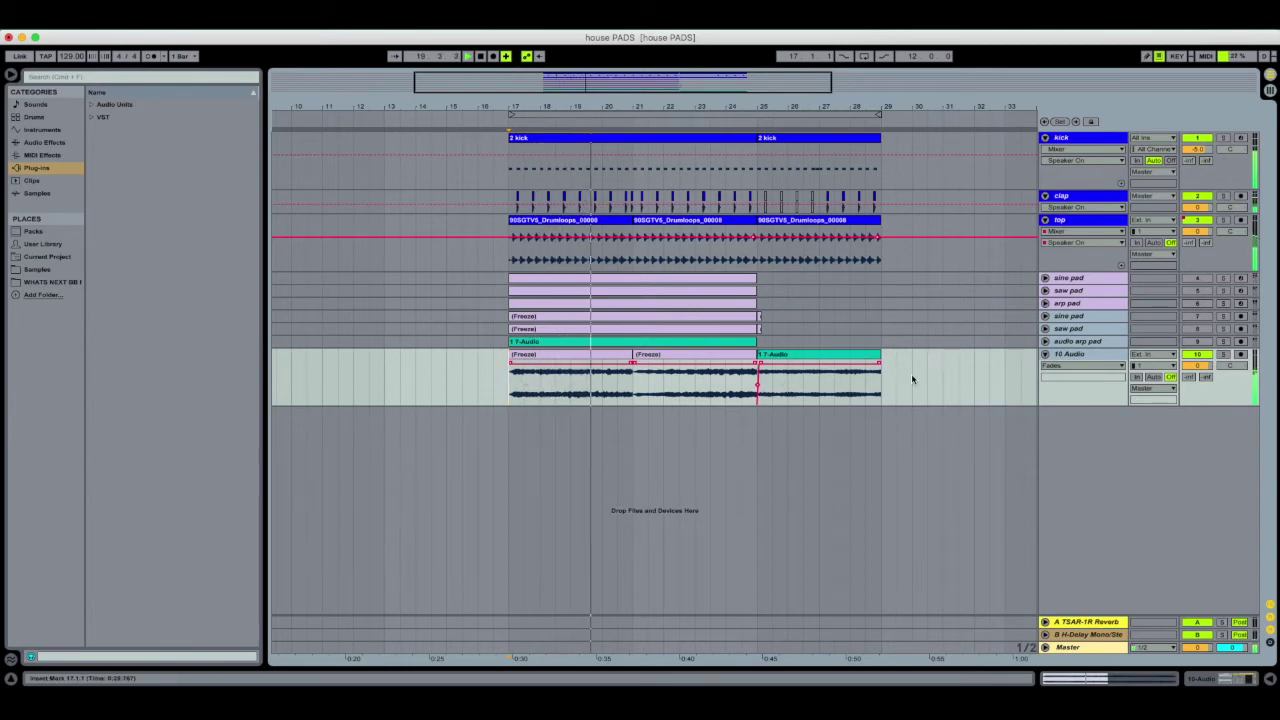
pyautogui.click(1072, 354)
pyautogui.press('super+r')
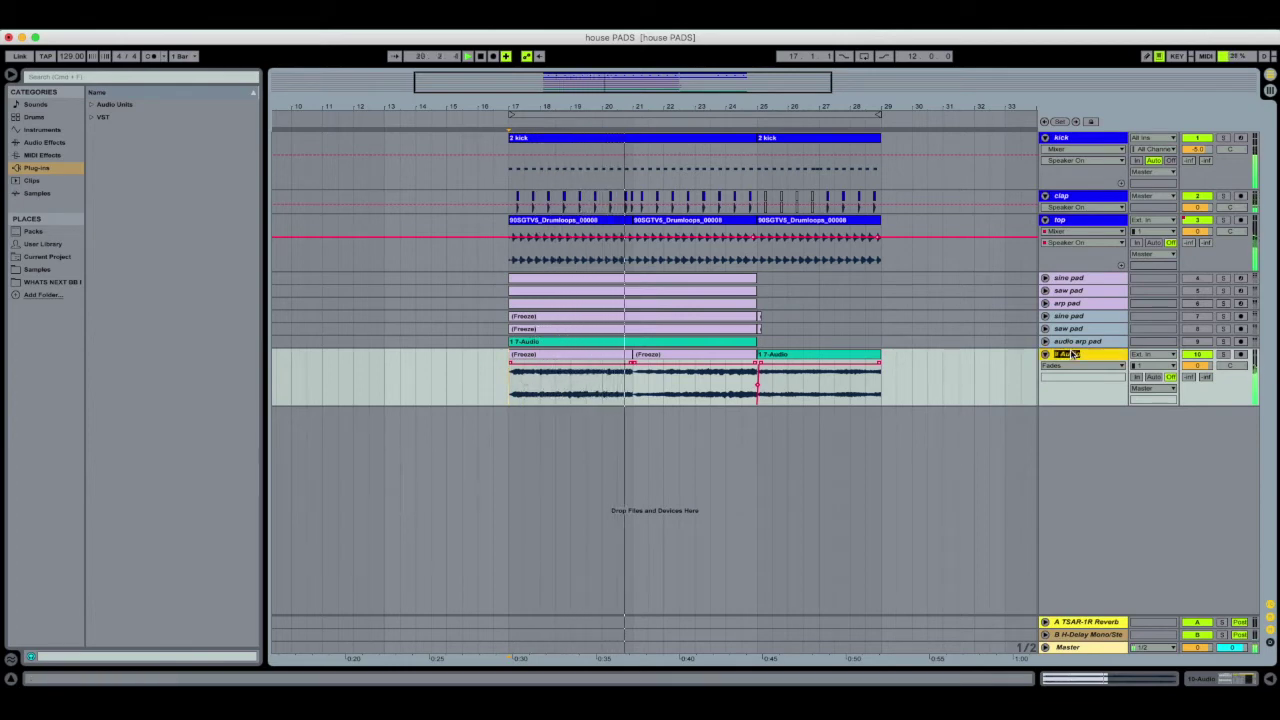
pyautogui.write('all 3 3 pads')
pyautogui.press('Return')
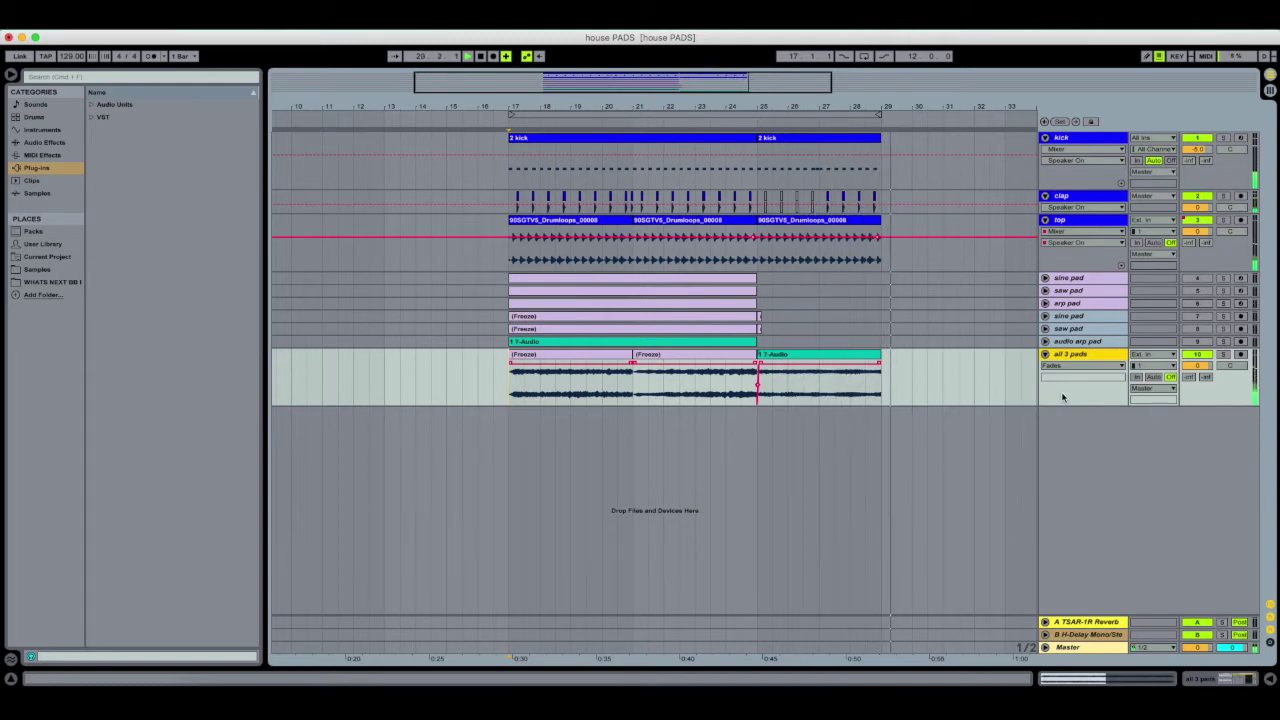
pyautogui.press('space')
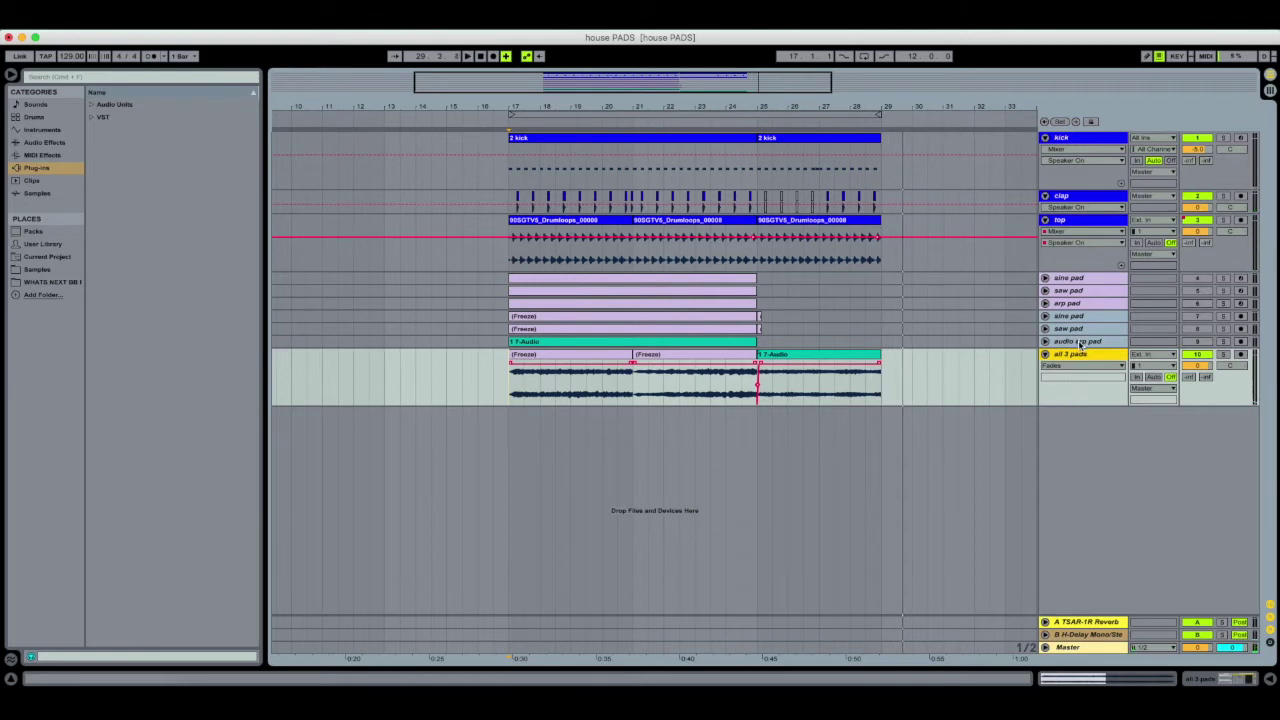
# Delete the four tracks from the second sine pad through all 3 pads, and insert an unfolded MIDI track after arp pad
pyautogui.keyDown('shift'); pyautogui.click(1076, 318); pyautogui.keyUp('shift')
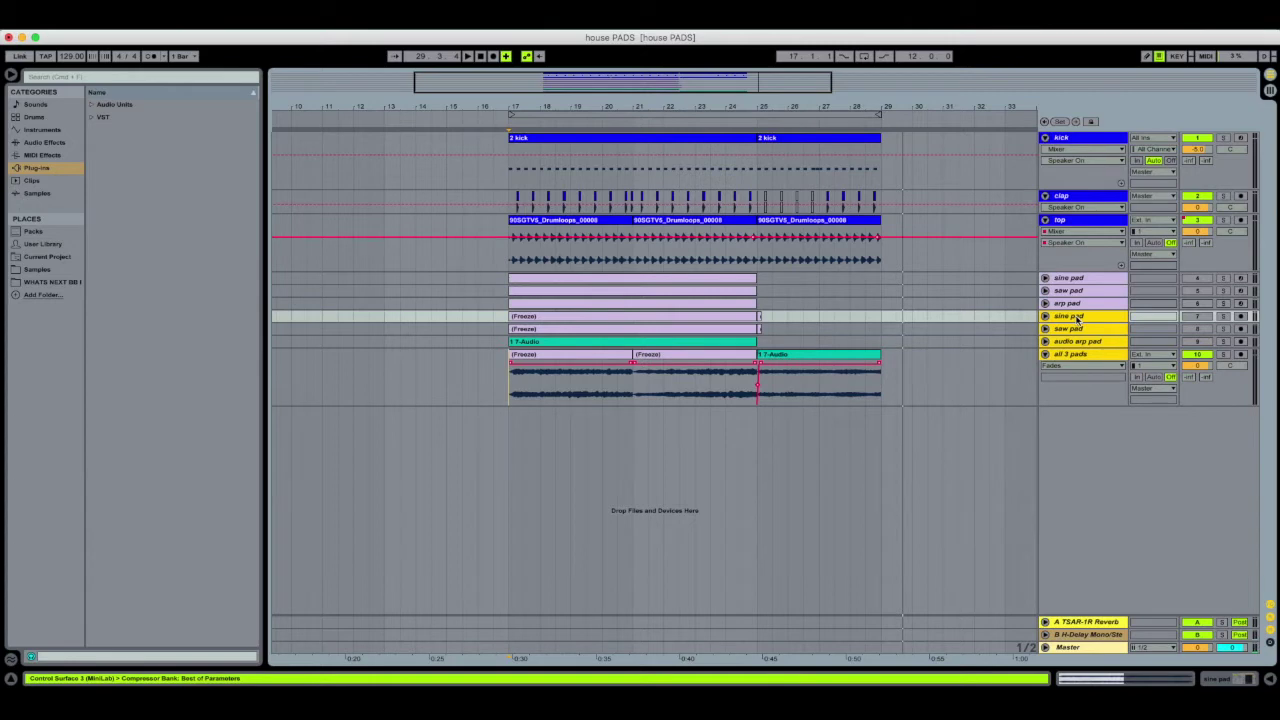
pyautogui.press('Delete')
pyautogui.rightClick(1085, 299)
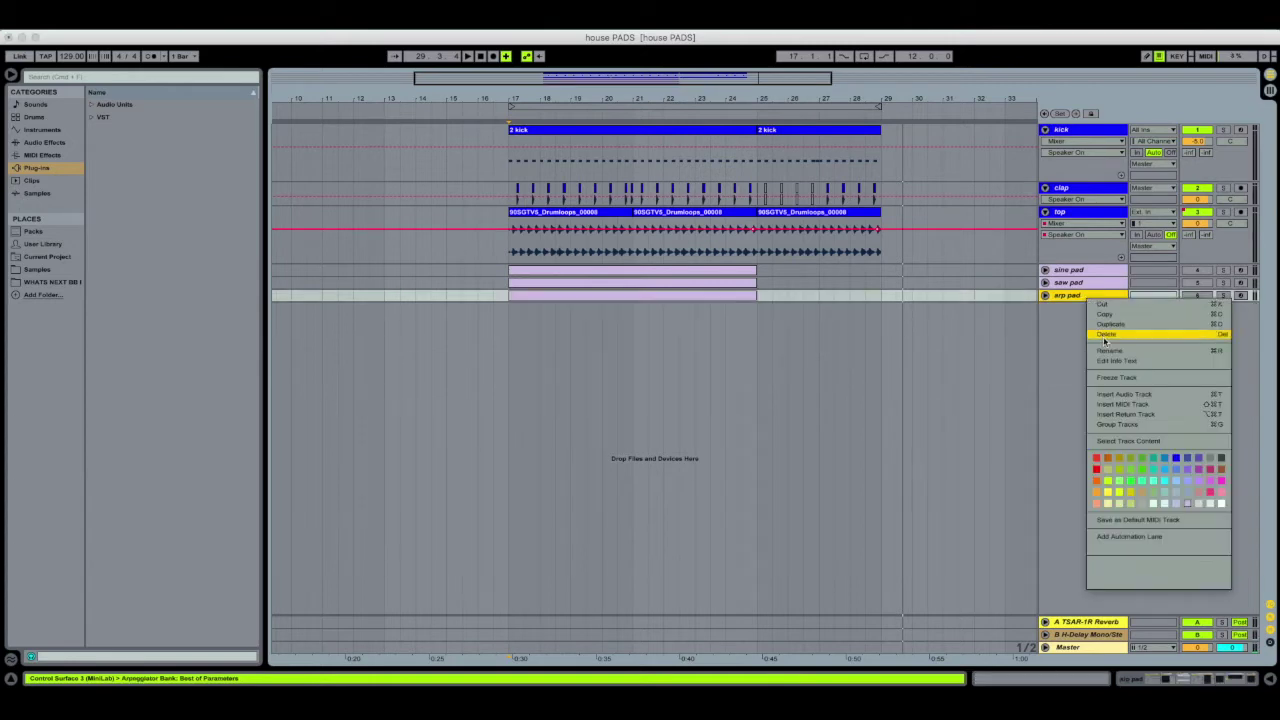
pyautogui.click(1115, 404)
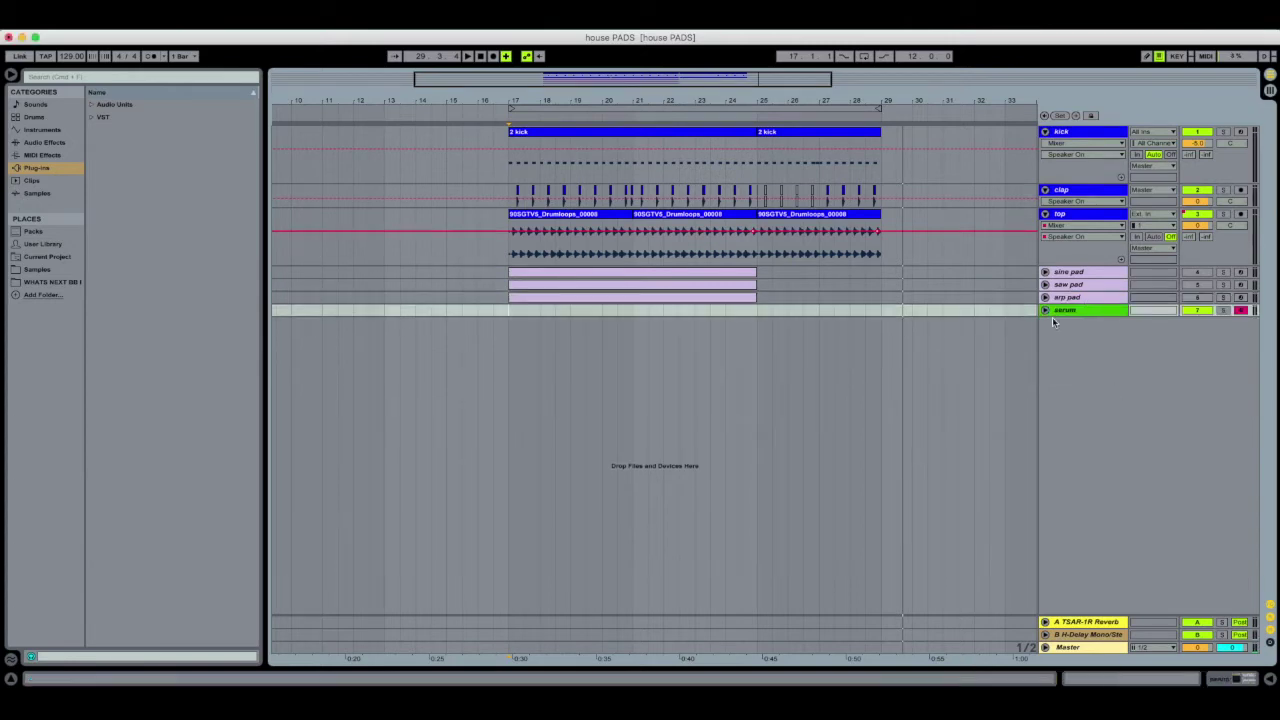
pyautogui.click(1045, 311)
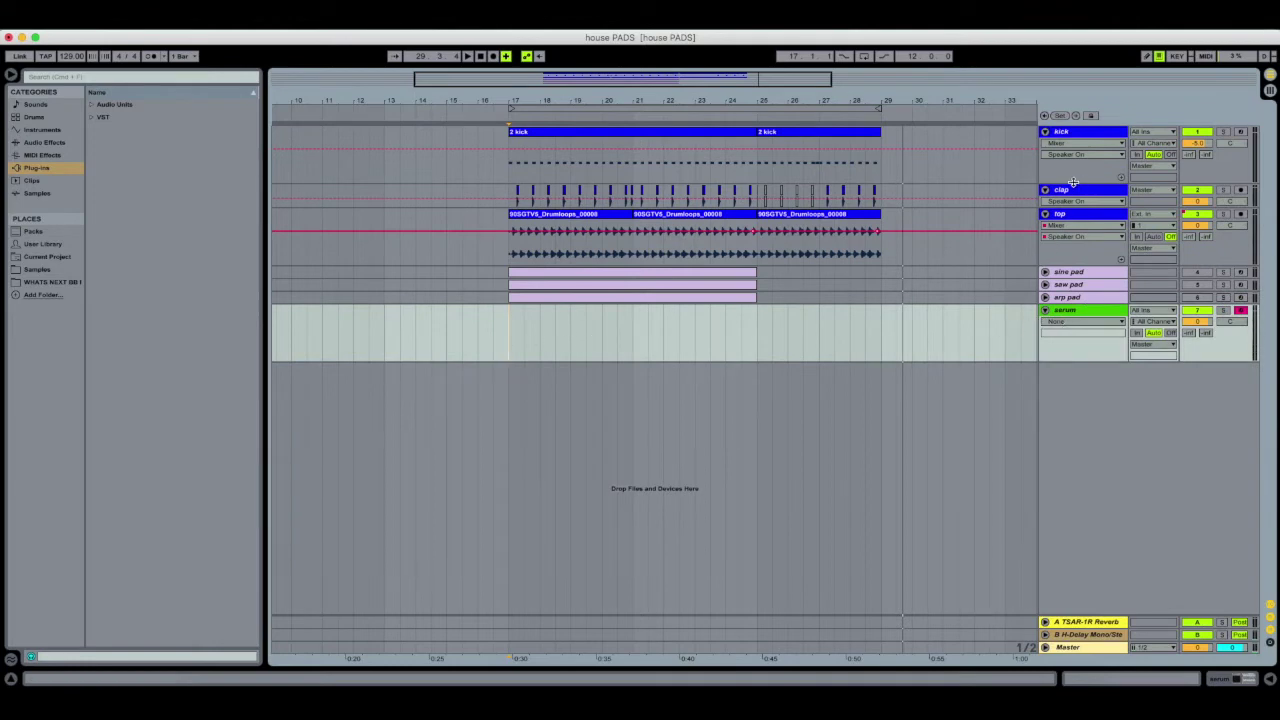
# Copy the MIDI clip from the sine pad track into the new serum track, starting at bar 17
pyautogui.click(1045, 272)
pyautogui.click(623, 274)
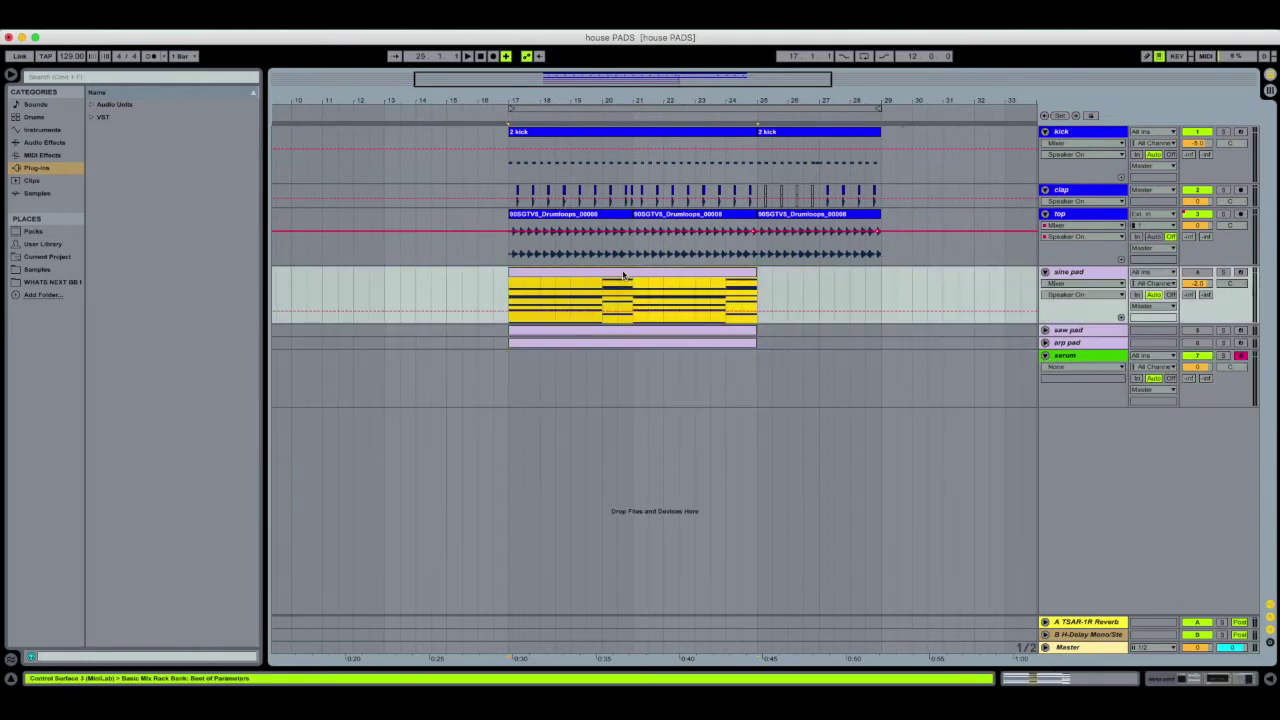
pyautogui.click(513, 381)
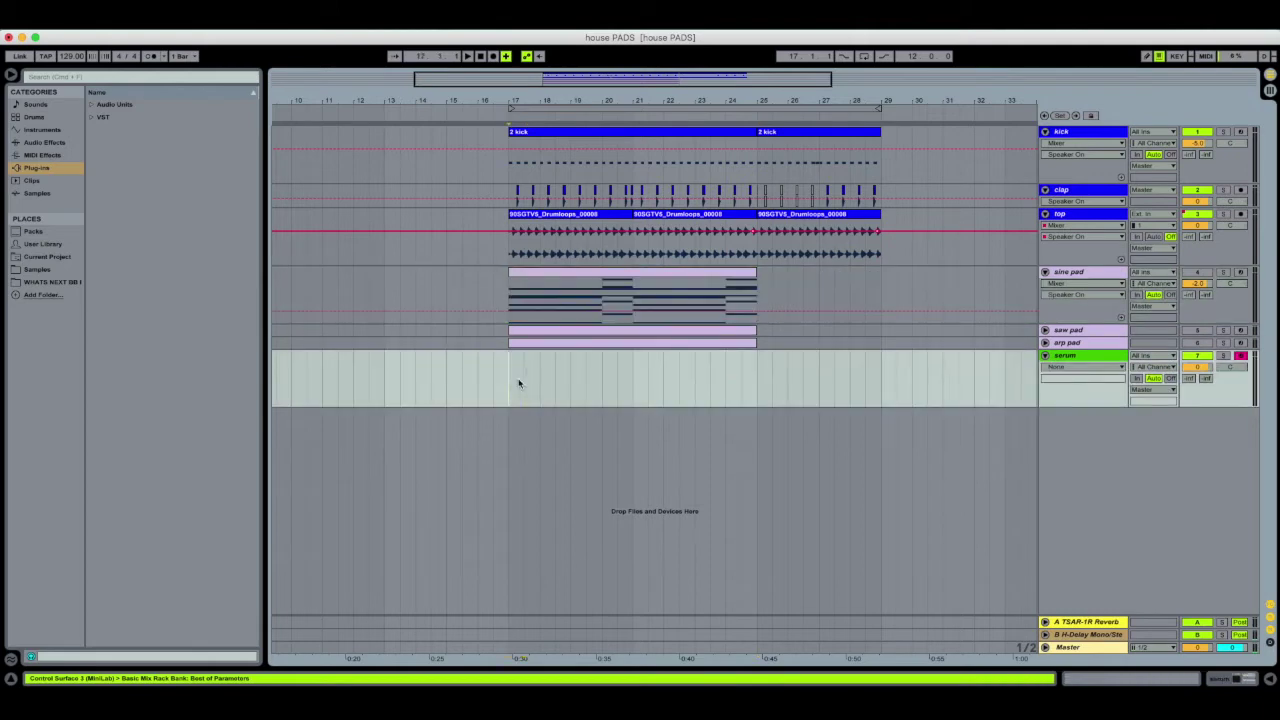
pyautogui.press('super+v')
# Rename the serum track to "sine pad" and fold the original sine pad track
pyautogui.click(1077, 362)
pyautogui.press('super+r')
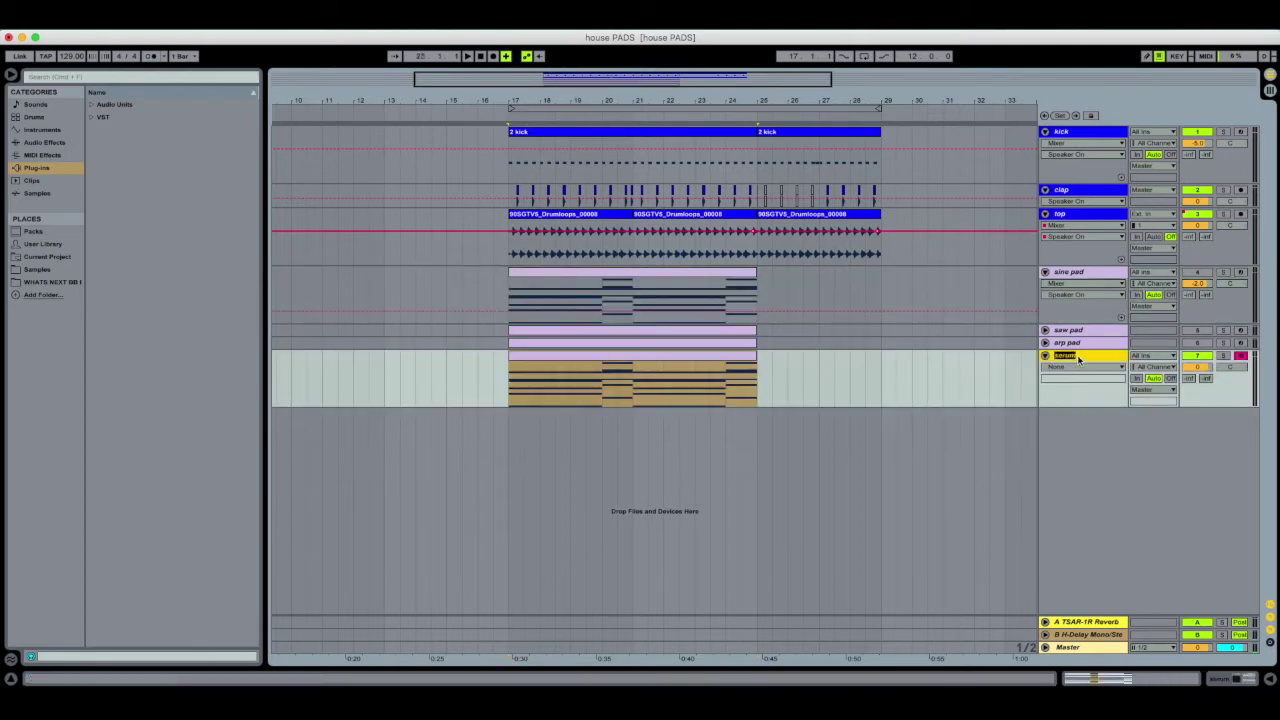
pyautogui.write('sine pad')
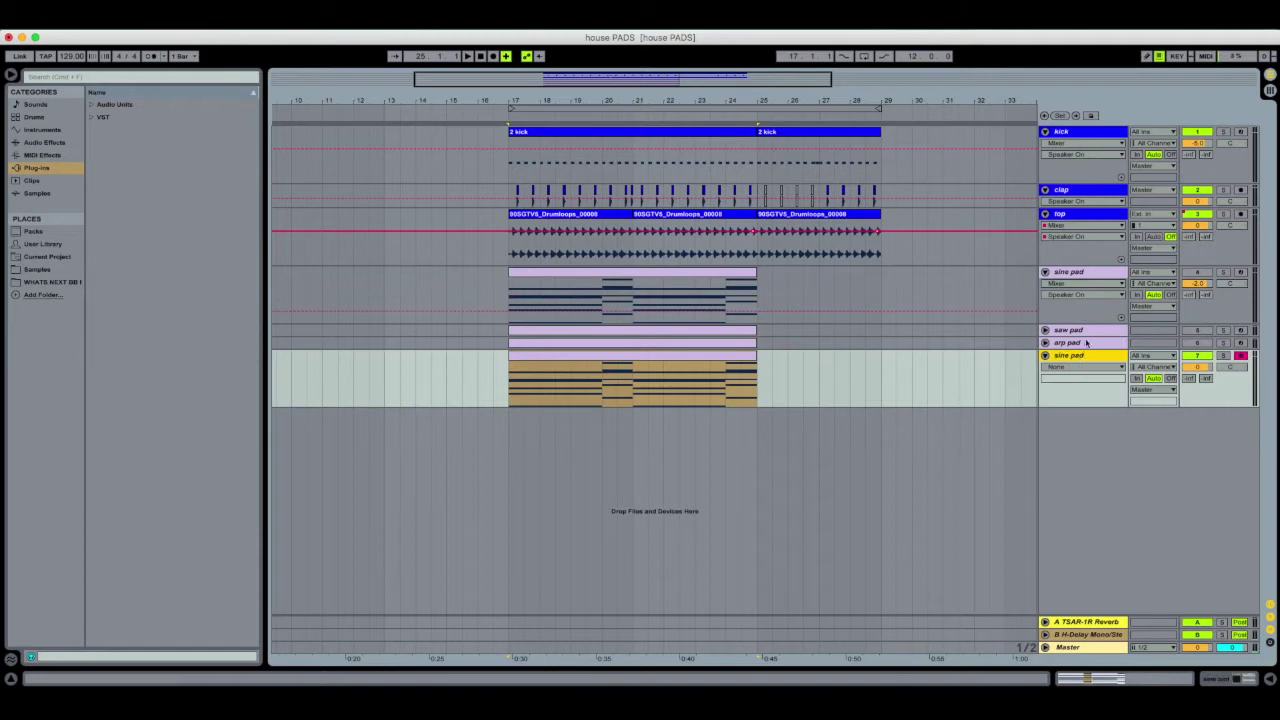
pyautogui.click(1045, 272)
# In the new track's Serum, load the Analog_BD_Sin wavetable into Osc A, with 7 unison voices and slightly reduced detune
pyautogui.doubleClick(1067, 312)
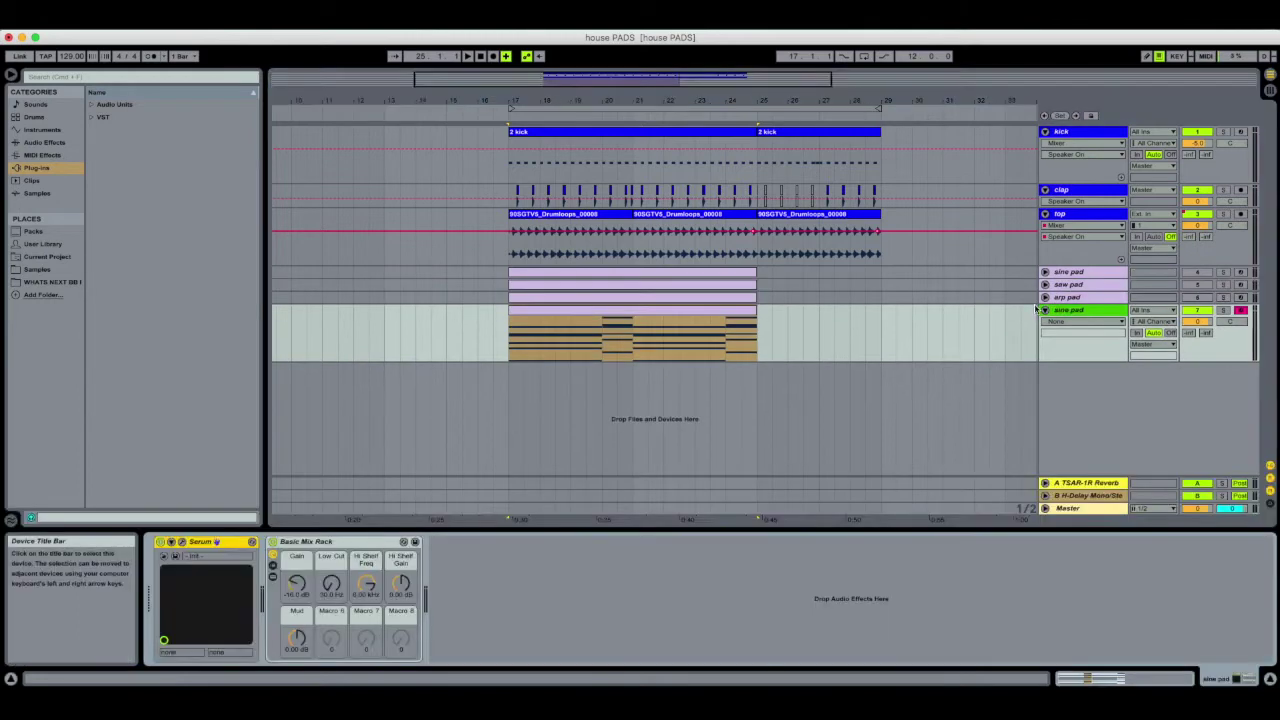
pyautogui.click(182, 542)
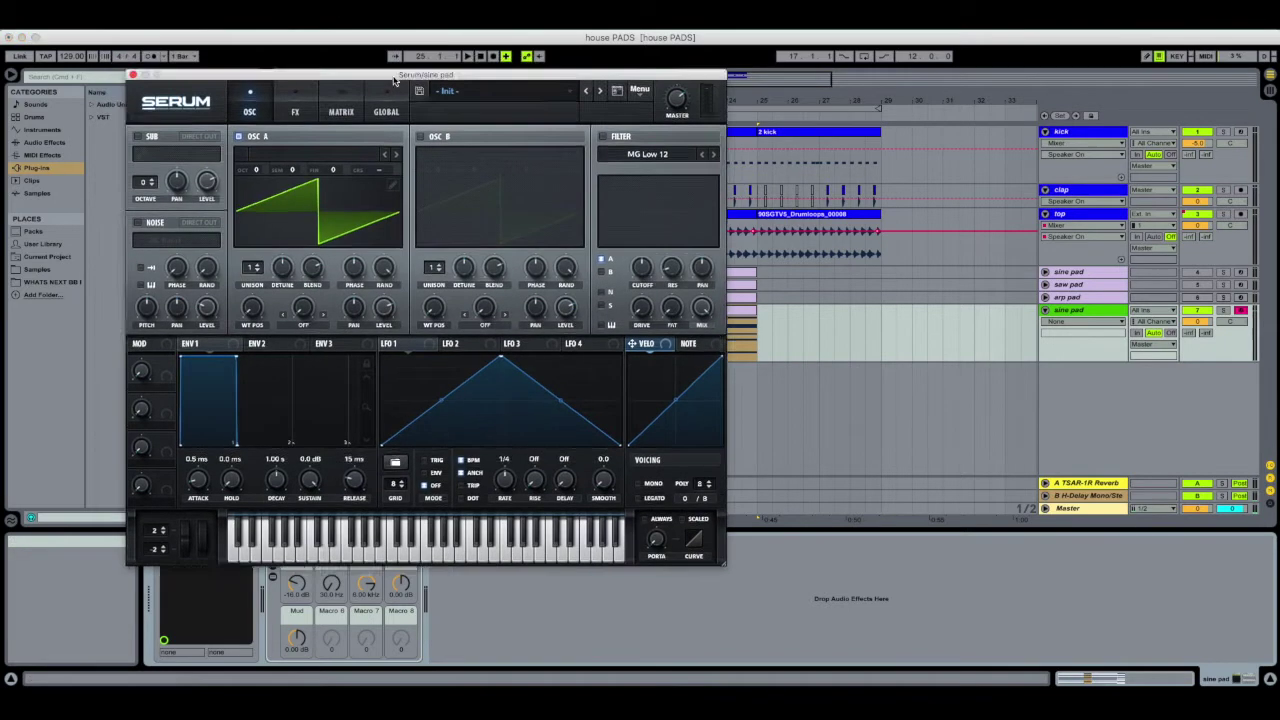
pyautogui.click(305, 177)
pyautogui.moveTo(378, 179)
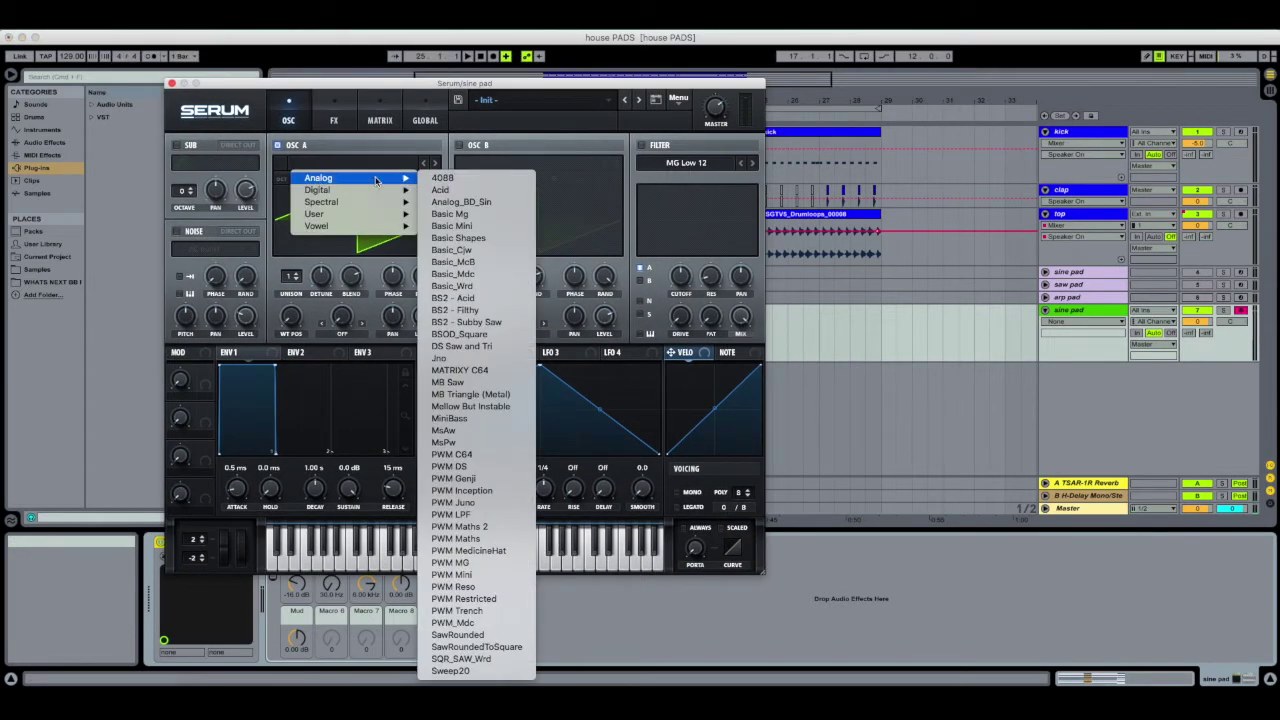
pyautogui.click(461, 202)
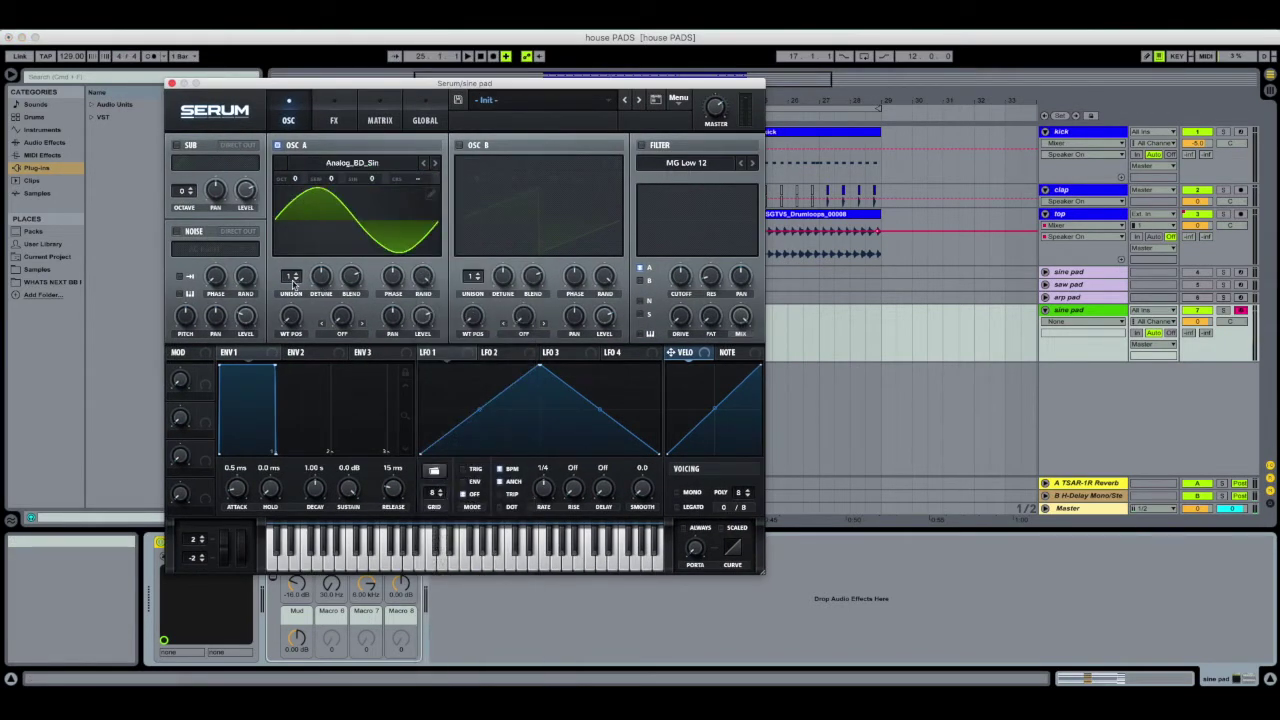
pyautogui.moveTo(292, 283); pyautogui.dragTo(301, 225)
pyautogui.moveTo(321, 274); pyautogui.dragTo(321, 282)
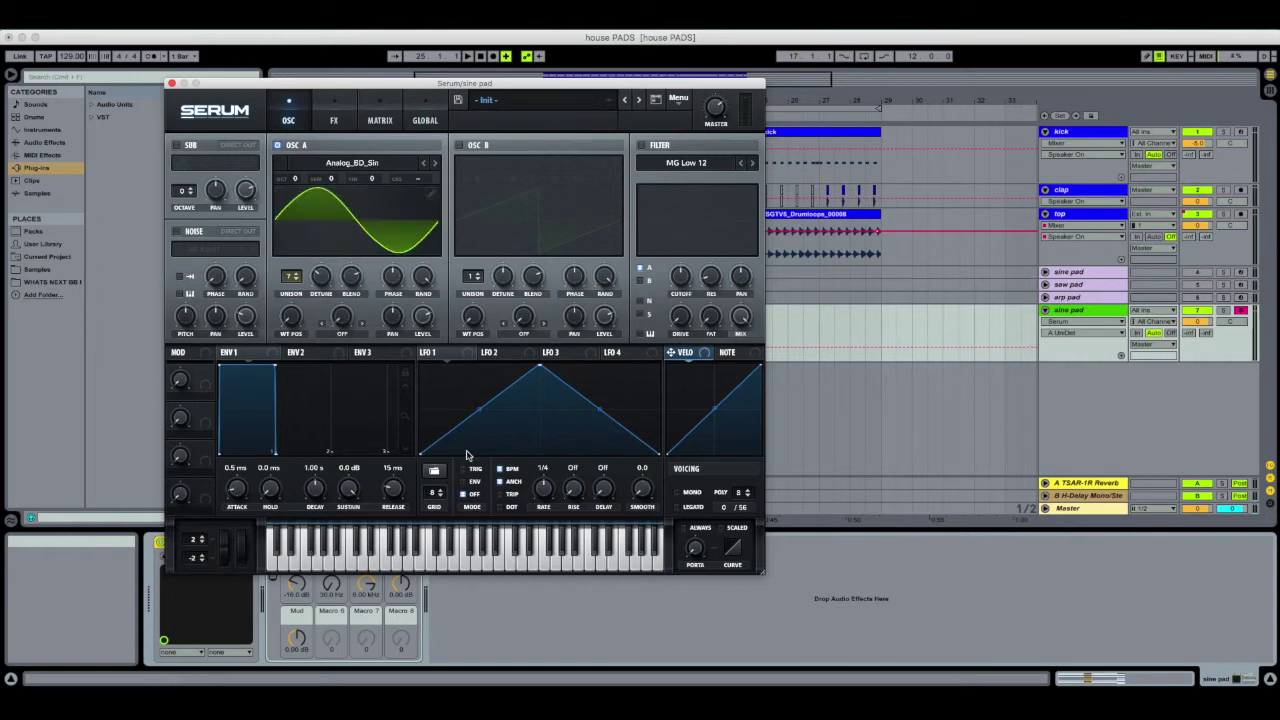
# Shape Env 1 with a 374 ms attack, 1.39 s decay, -1.8 dB sustain and 30 ms release
pyautogui.moveTo(238, 490); pyautogui.dragTo(251, 451)
pyautogui.moveTo(300, 369); pyautogui.dragTo(317, 373)
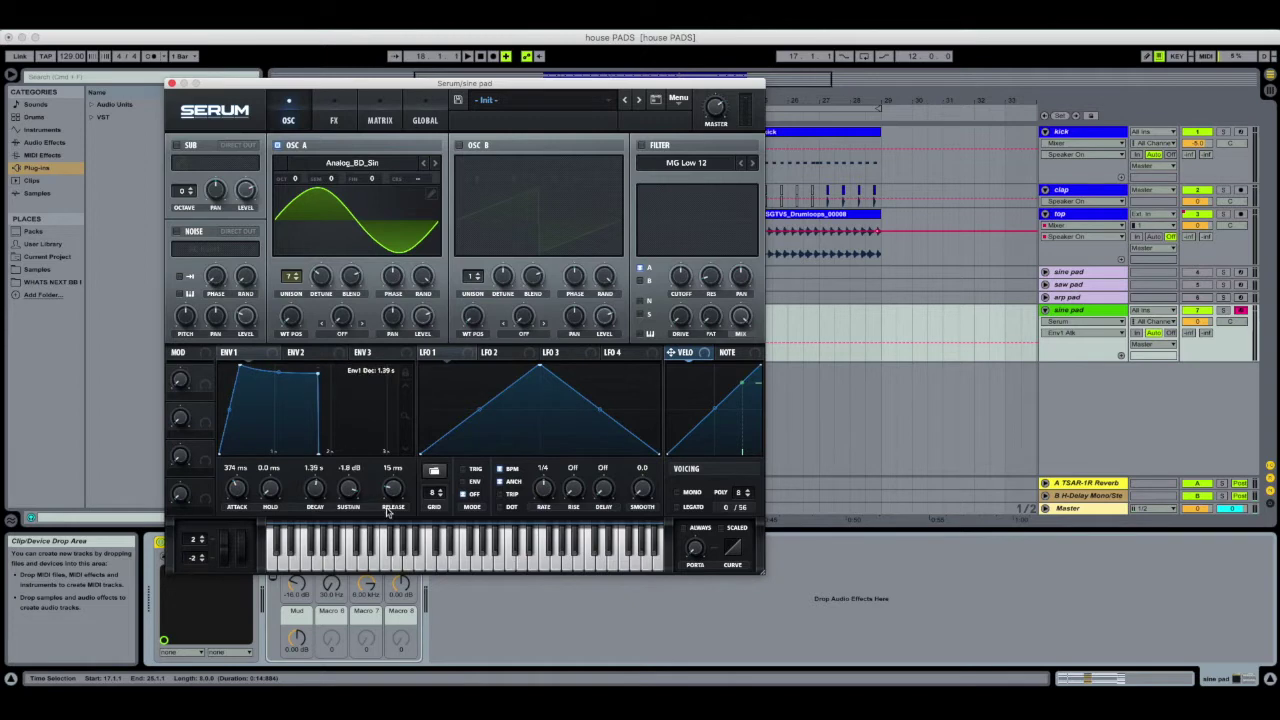
pyautogui.moveTo(396, 496); pyautogui.dragTo(395, 489)
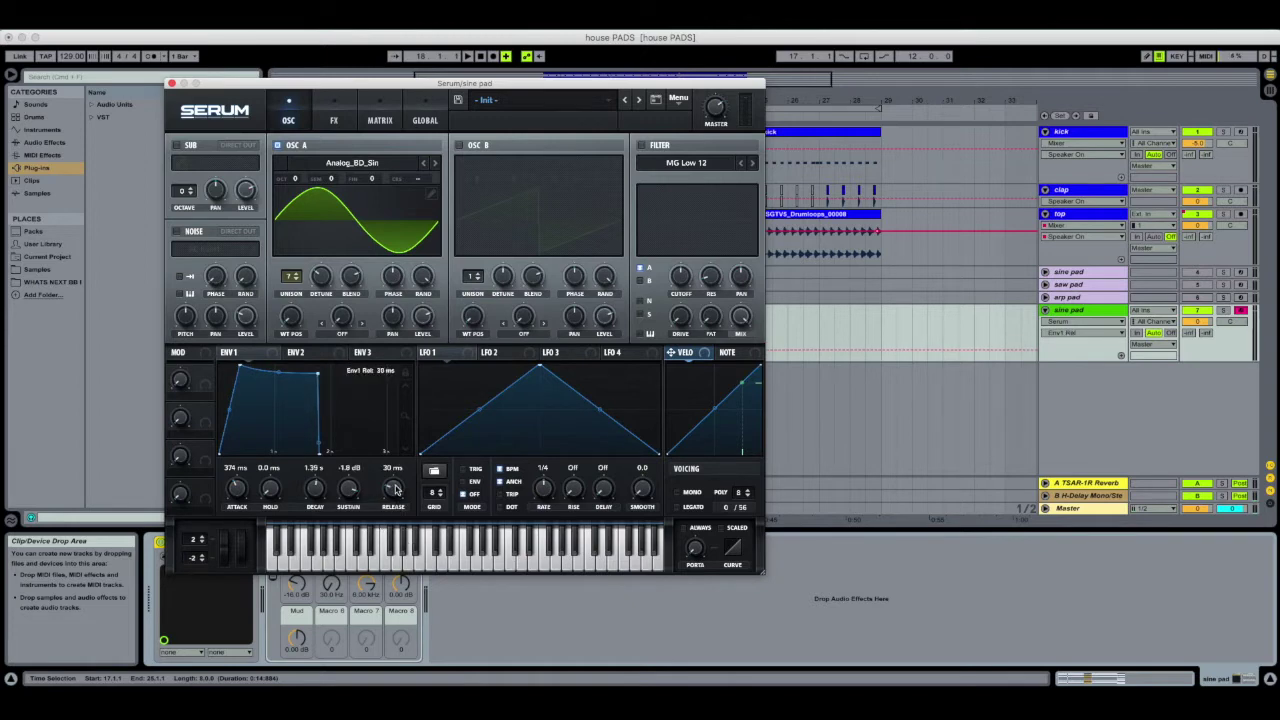
# Play the loop, enable the MG Low 12 filter on Osc A, and adjust its cutoff and drive
pyautogui.press('space')
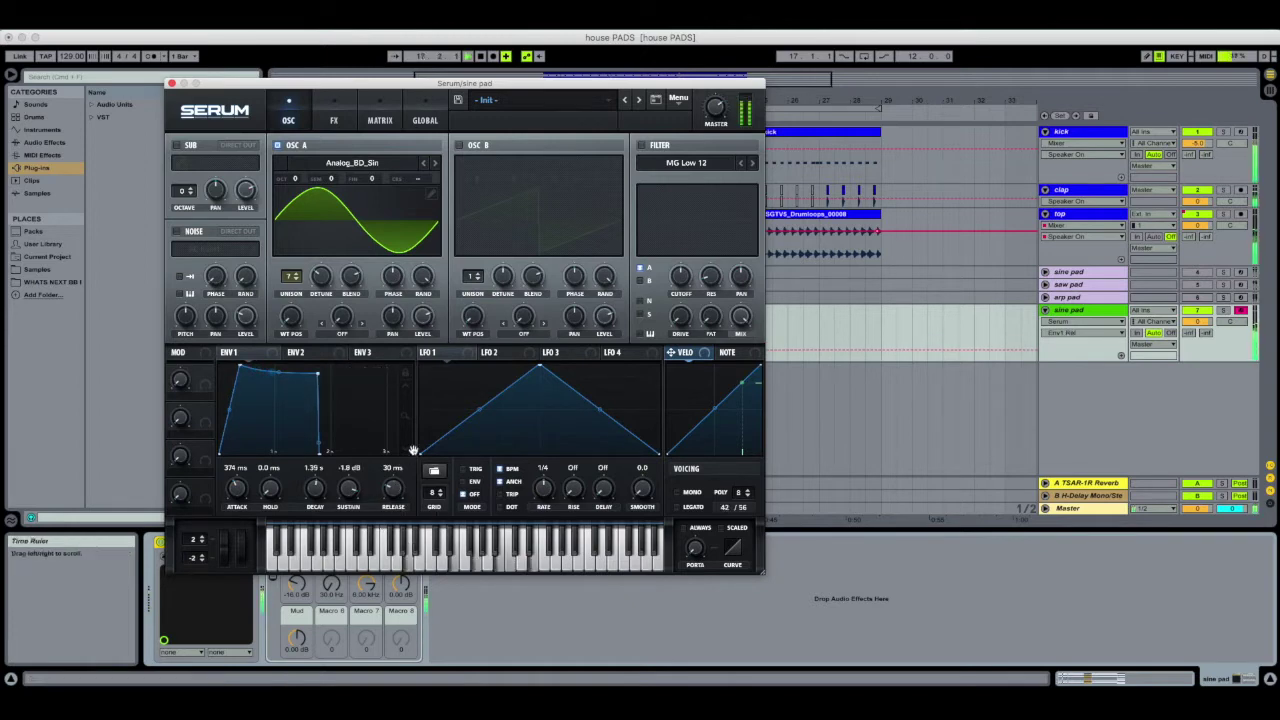
pyautogui.moveTo(690, 240); pyautogui.dragTo(700, 242)
pyautogui.moveTo(681, 316); pyautogui.dragTo(688, 288)
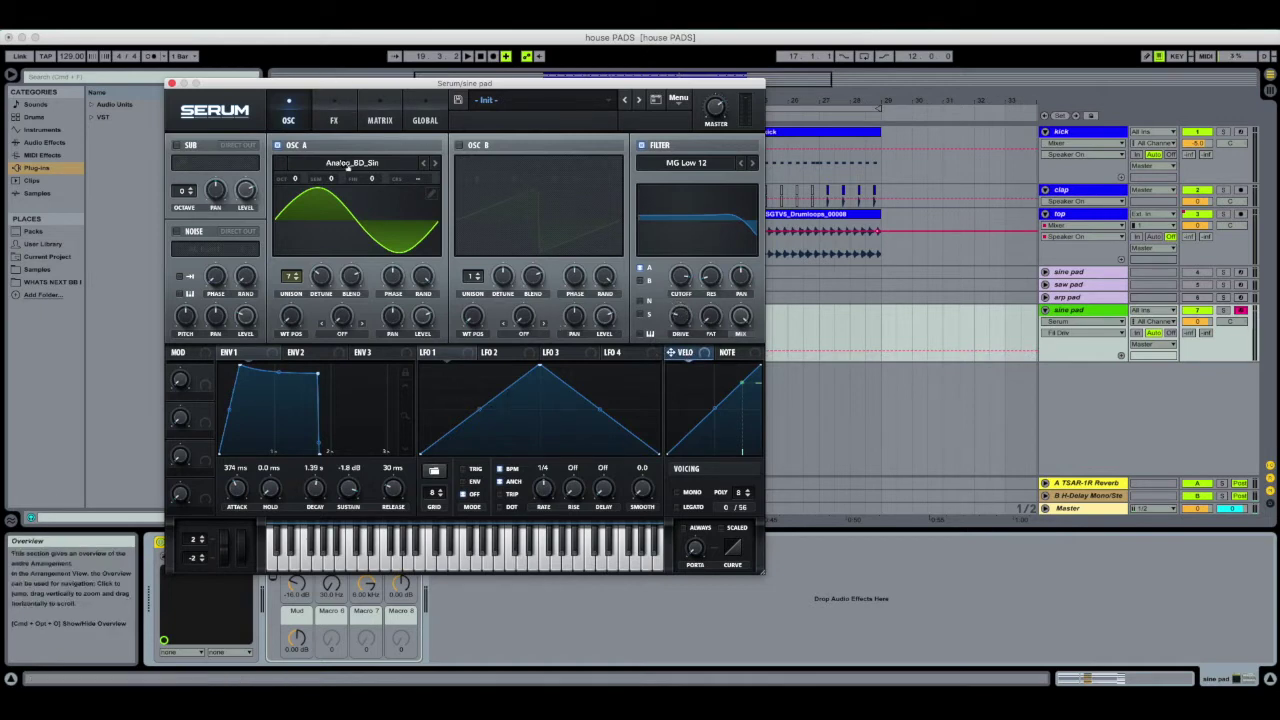
# Enable Serum's chorus effect and raise its wet mix during playback, and set Osc A's octave to -1
pyautogui.click(333, 110)
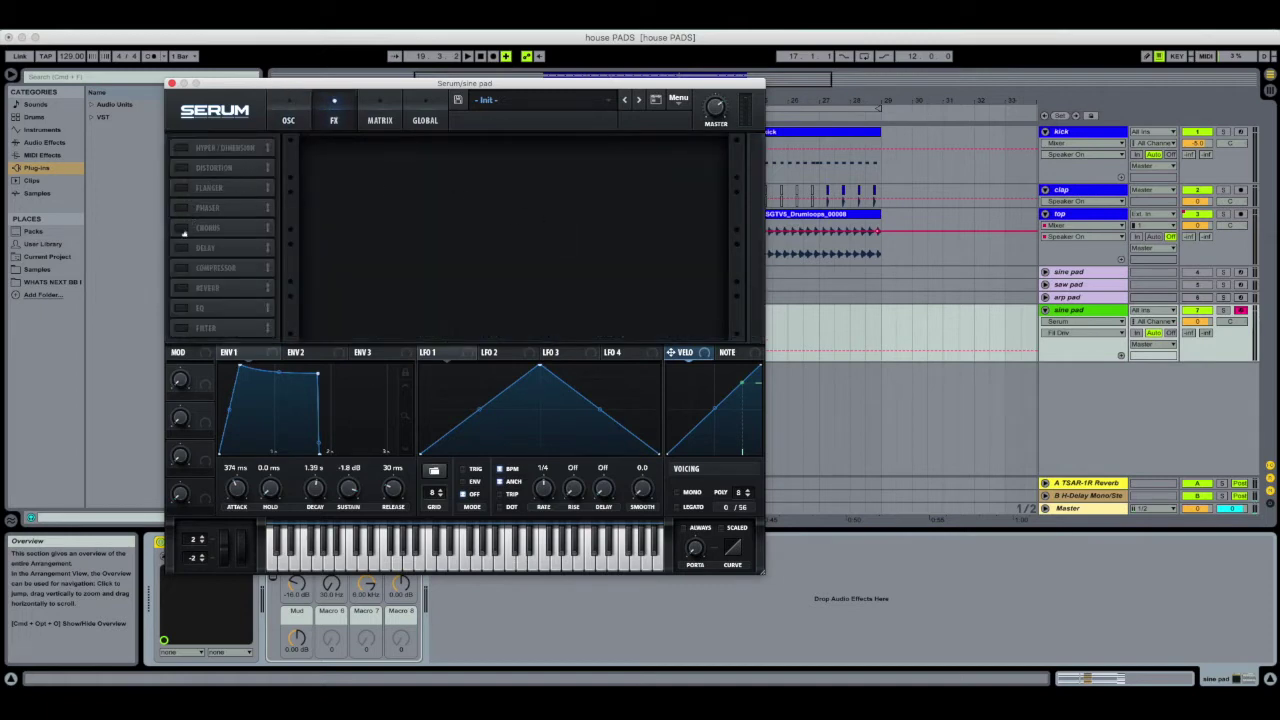
pyautogui.click(182, 229)
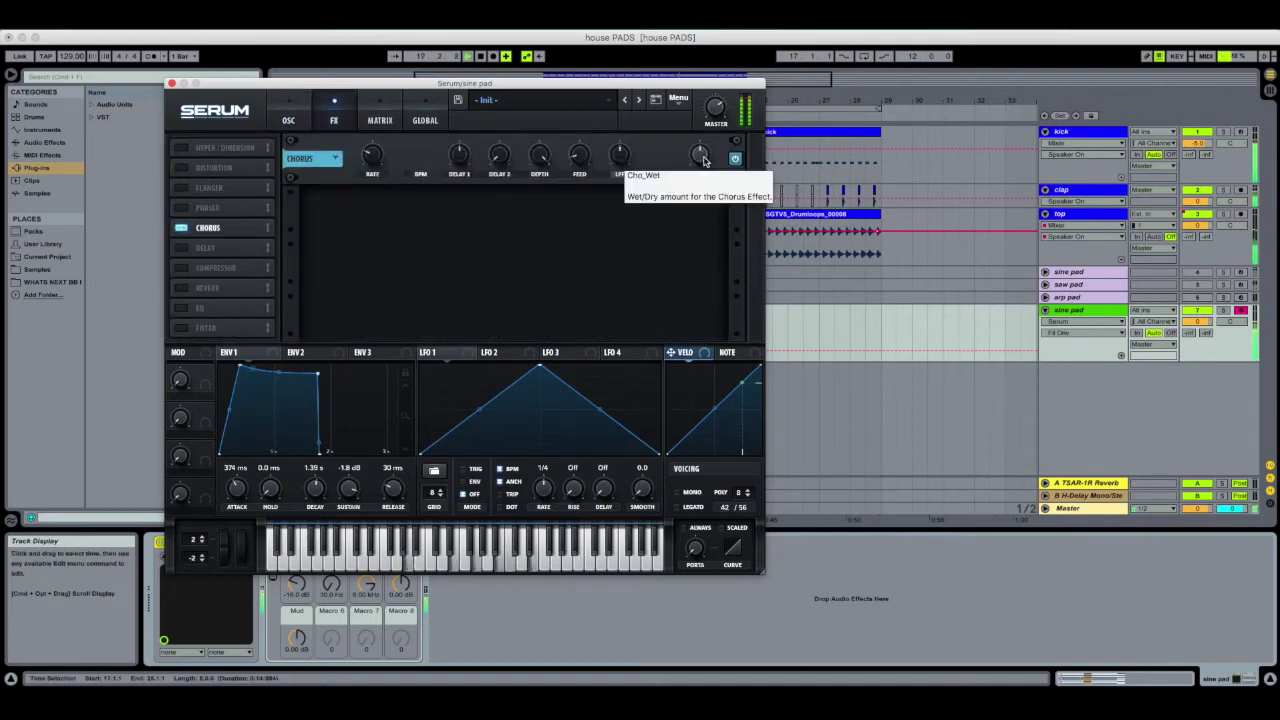
pyautogui.moveTo(704, 160); pyautogui.dragTo(705, 135)
pyautogui.press('space')
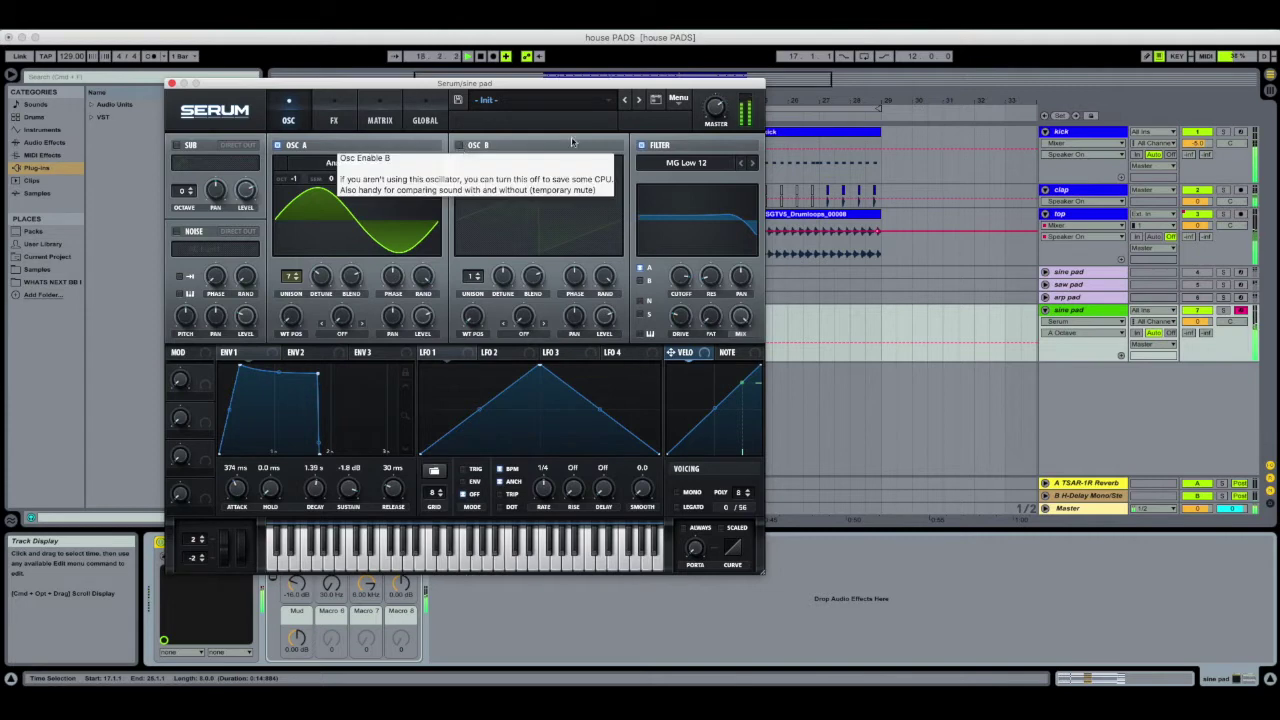
# Copy Osc A to Osc B, set Osc B's octave to 0 and level to about 67%, and play the result
pyautogui.click(678, 98)
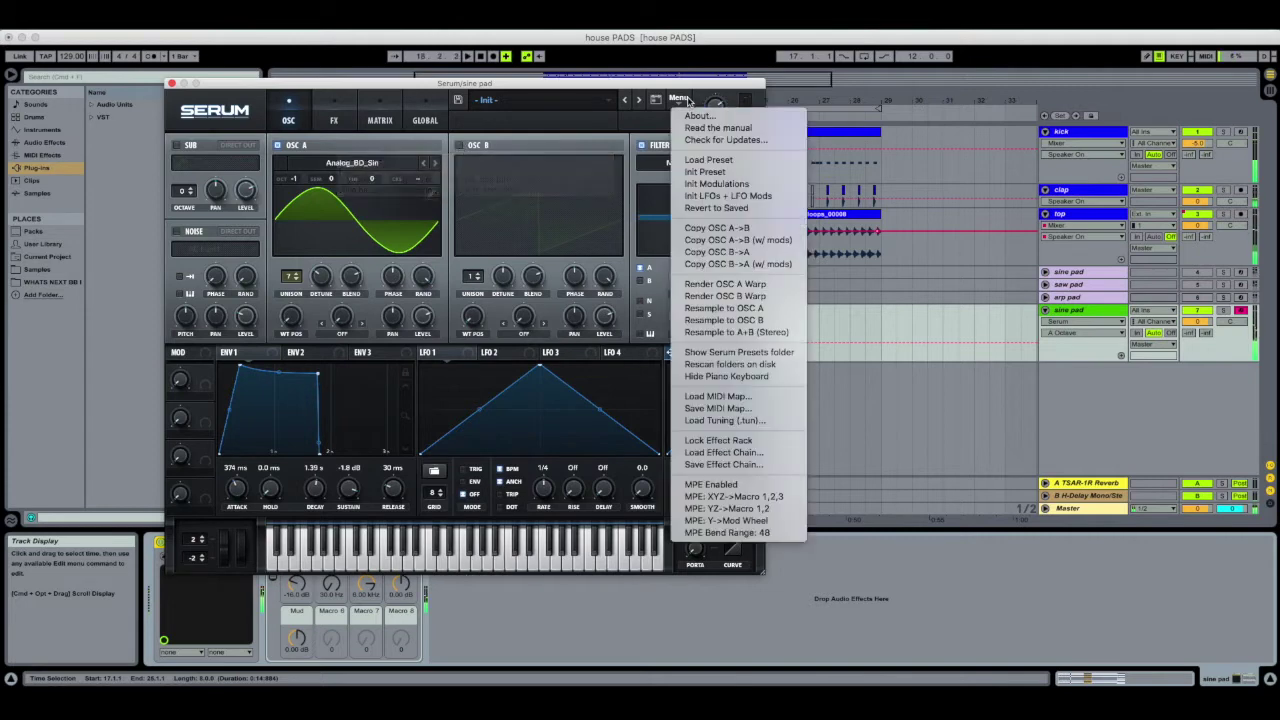
pyautogui.click(740, 229)
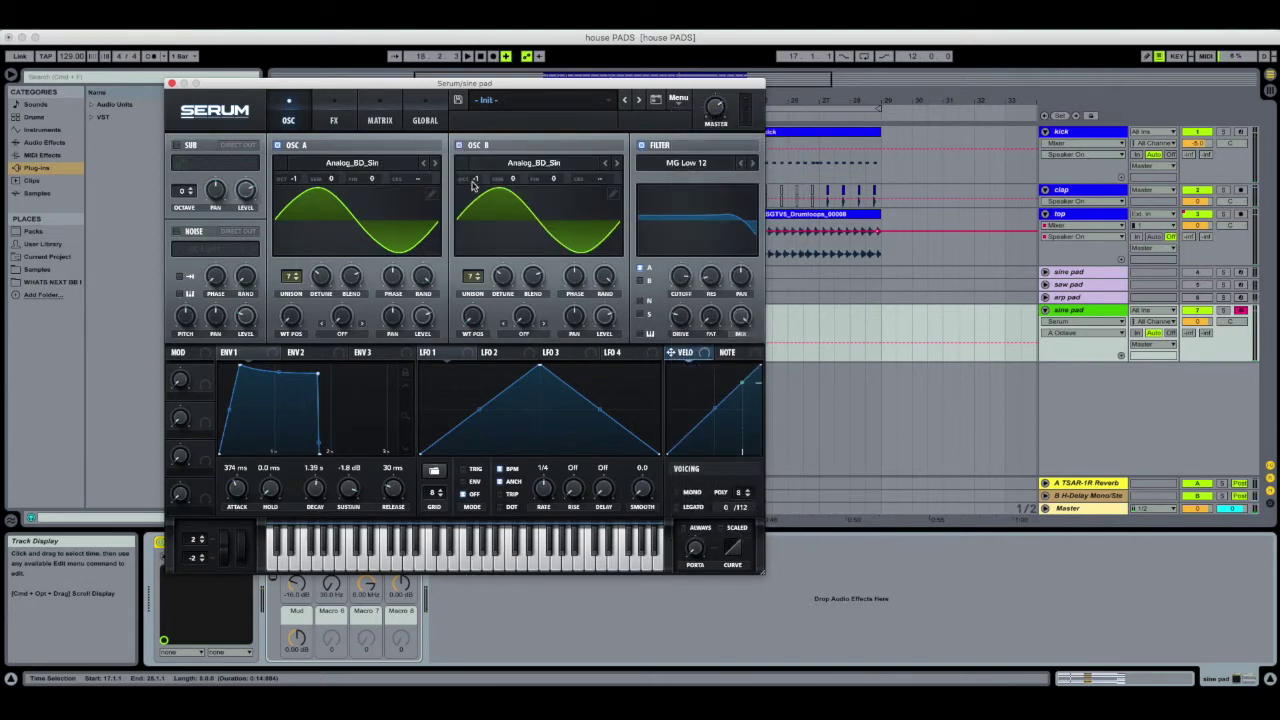
pyautogui.moveTo(477, 182); pyautogui.dragTo(478, 172)
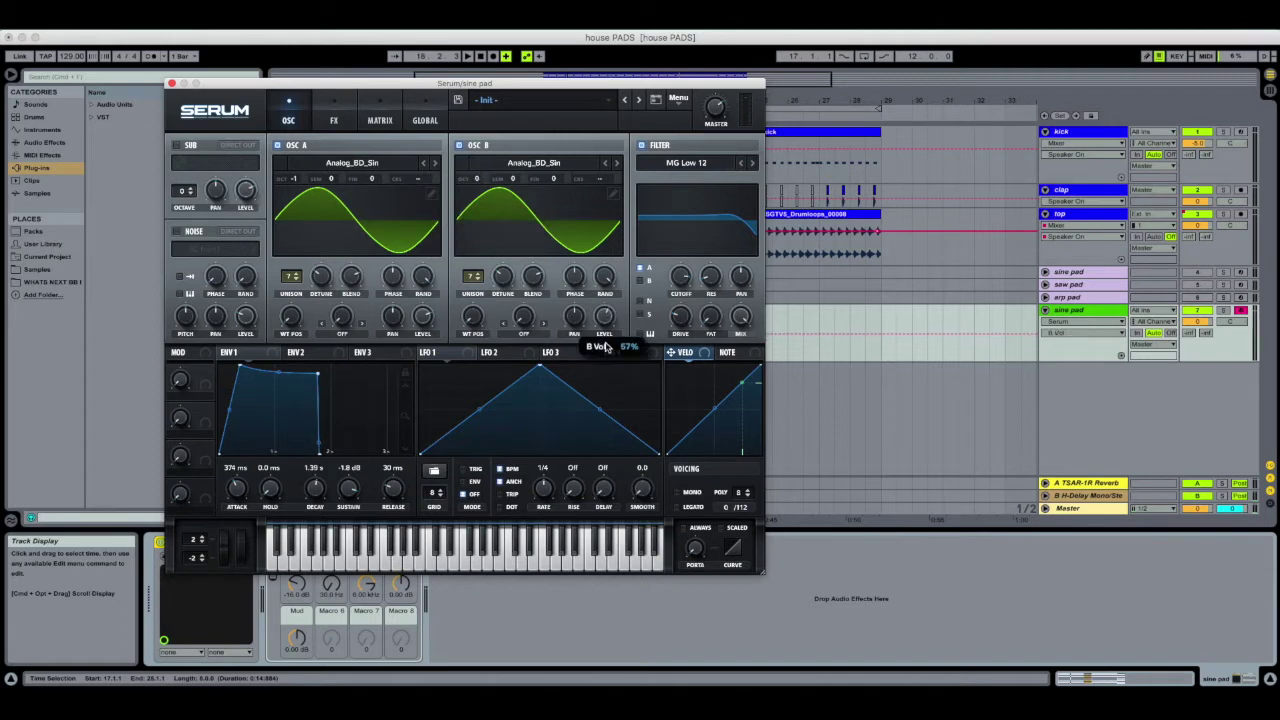
pyautogui.moveTo(605, 359); pyautogui.dragTo(607, 357)
pyautogui.press('space')
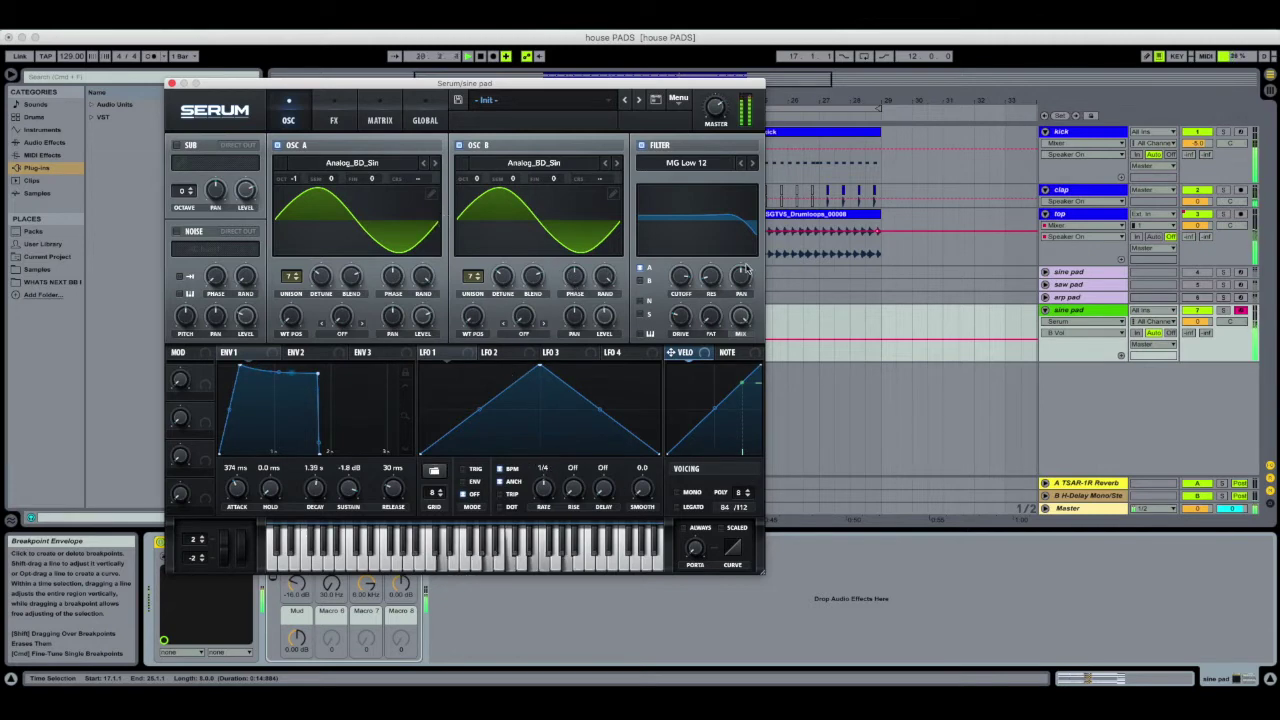
# Modulate both oscillators' fine tuning with LFO 1 at 5.2 Hz without BPM sync, and set Osc B to 5 unison voices
pyautogui.moveTo(455, 360); pyautogui.dragTo(373, 240)
pyautogui.press('space')
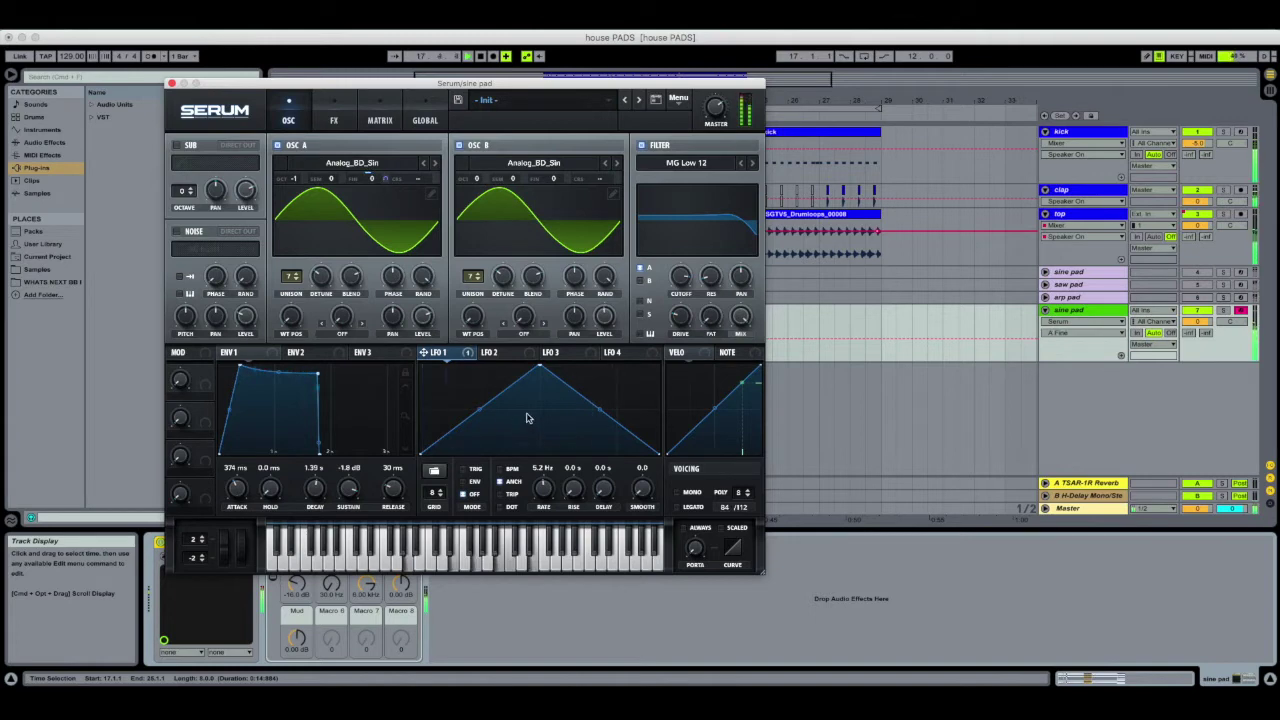
pyautogui.moveTo(467, 353); pyautogui.dragTo(571, 179)
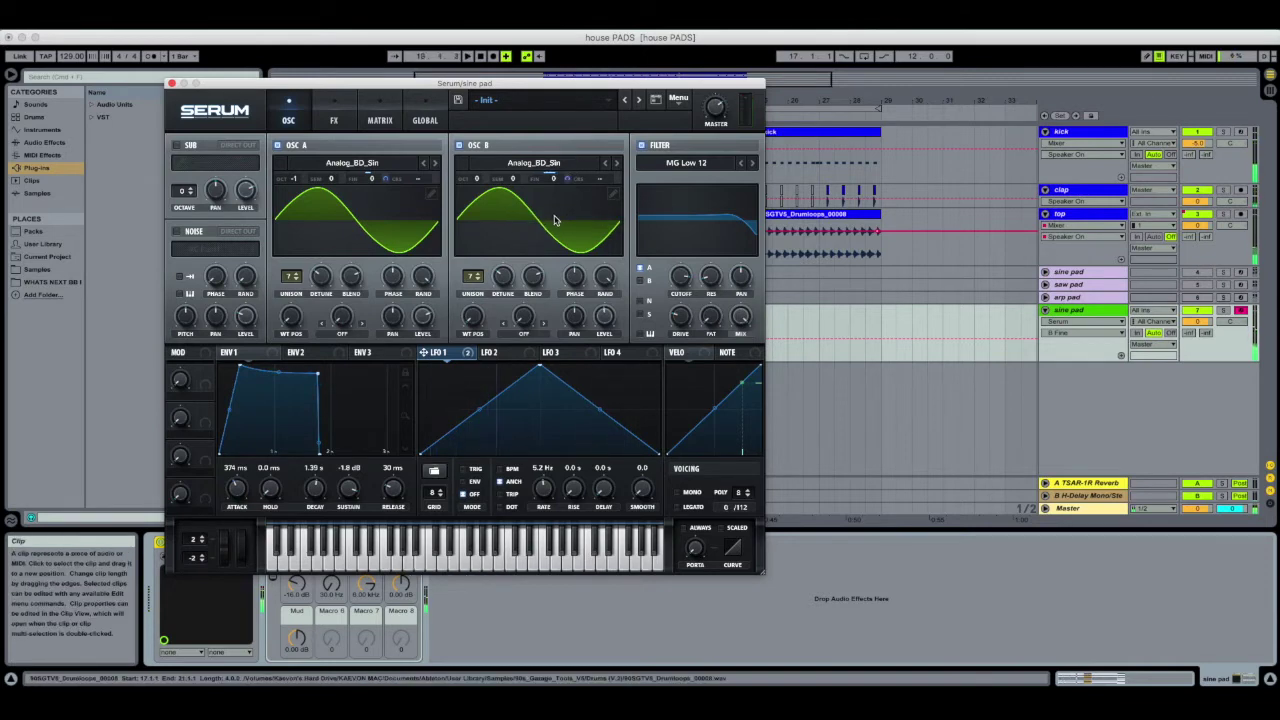
pyautogui.moveTo(473, 278); pyautogui.dragTo(505, 280)
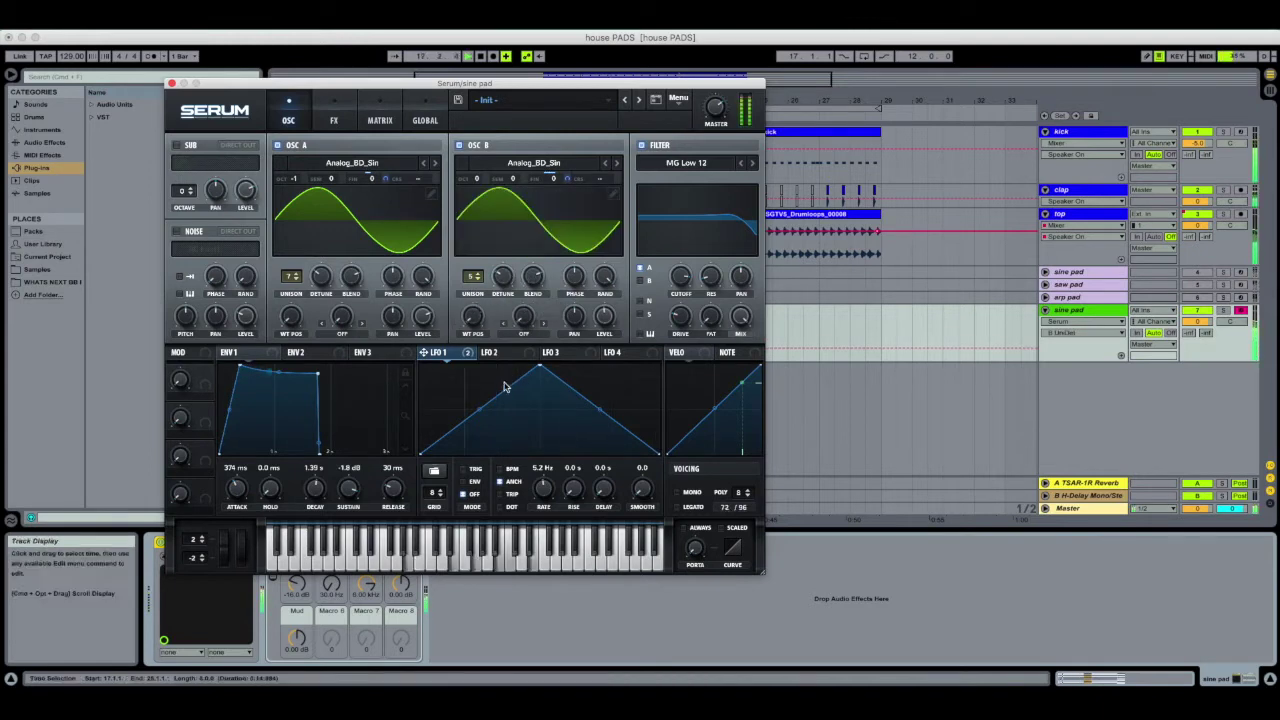
# Enable the noise oscillator with the Organics sound Air Can 3, and modulate its reduced level with LFO 1
pyautogui.click(177, 231)
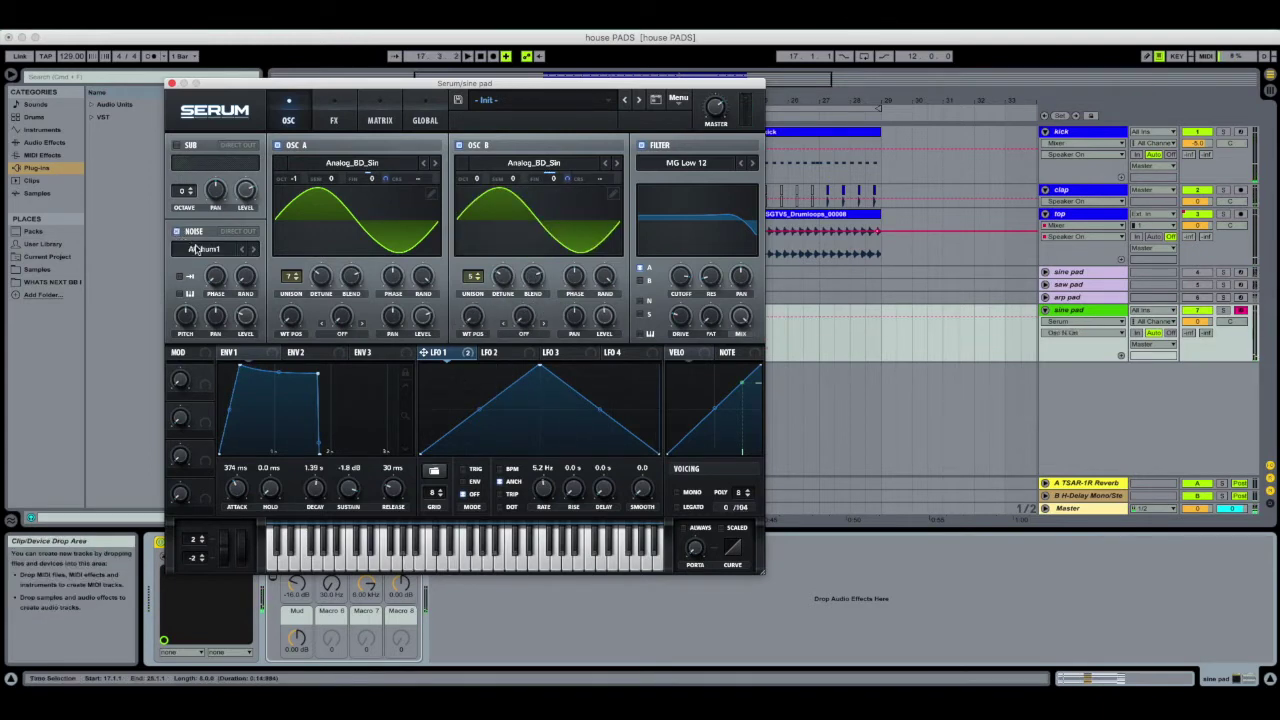
pyautogui.click(212, 251)
pyautogui.moveTo(250, 313)
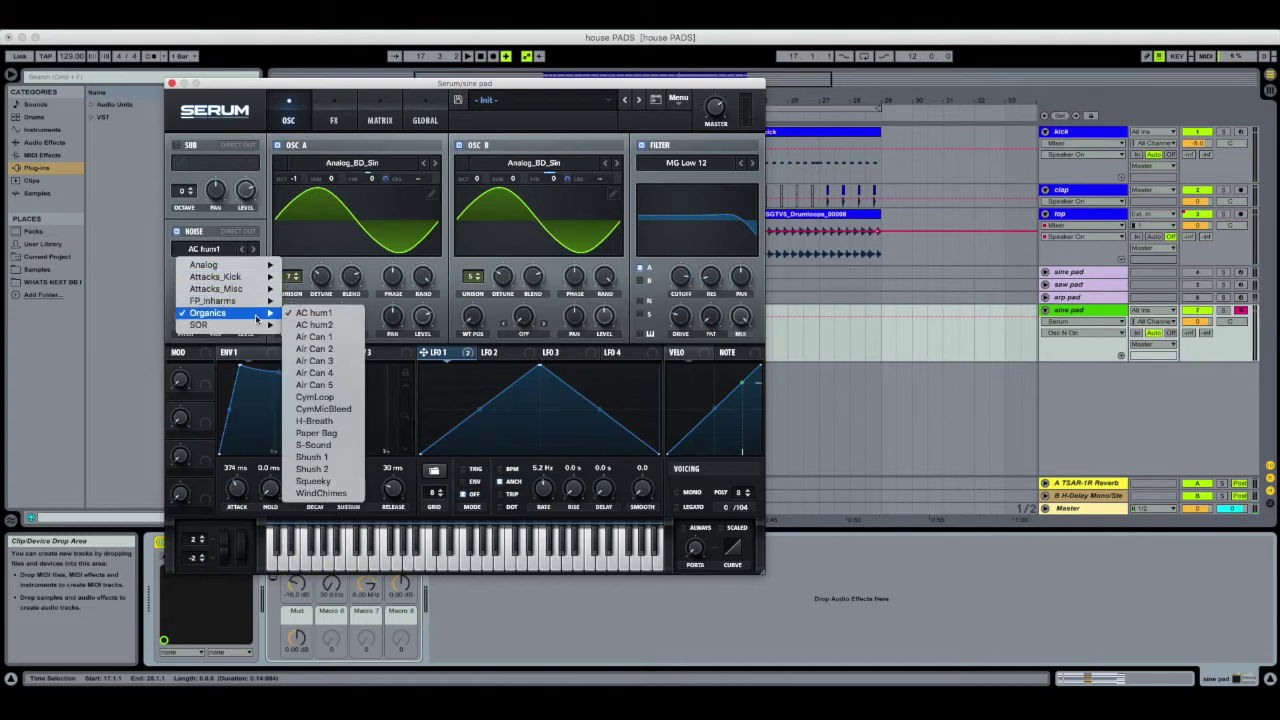
pyautogui.click(306, 361)
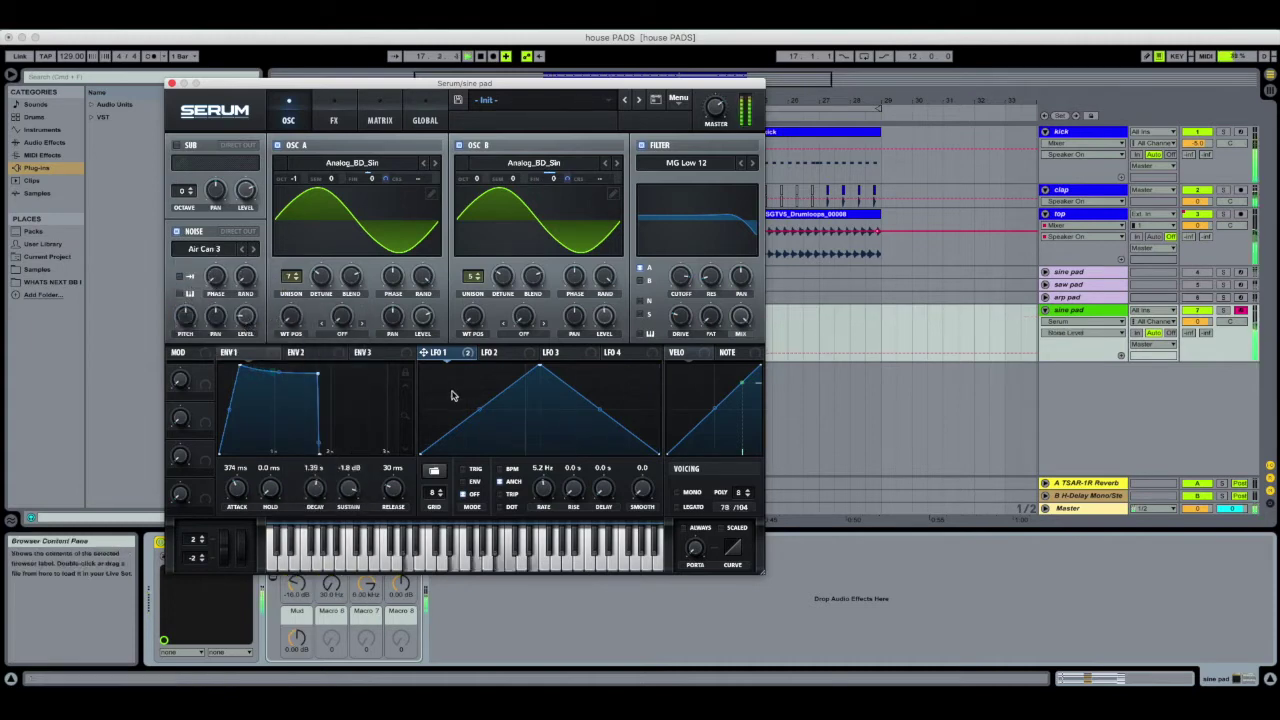
pyautogui.moveTo(470, 358); pyautogui.dragTo(245, 316)
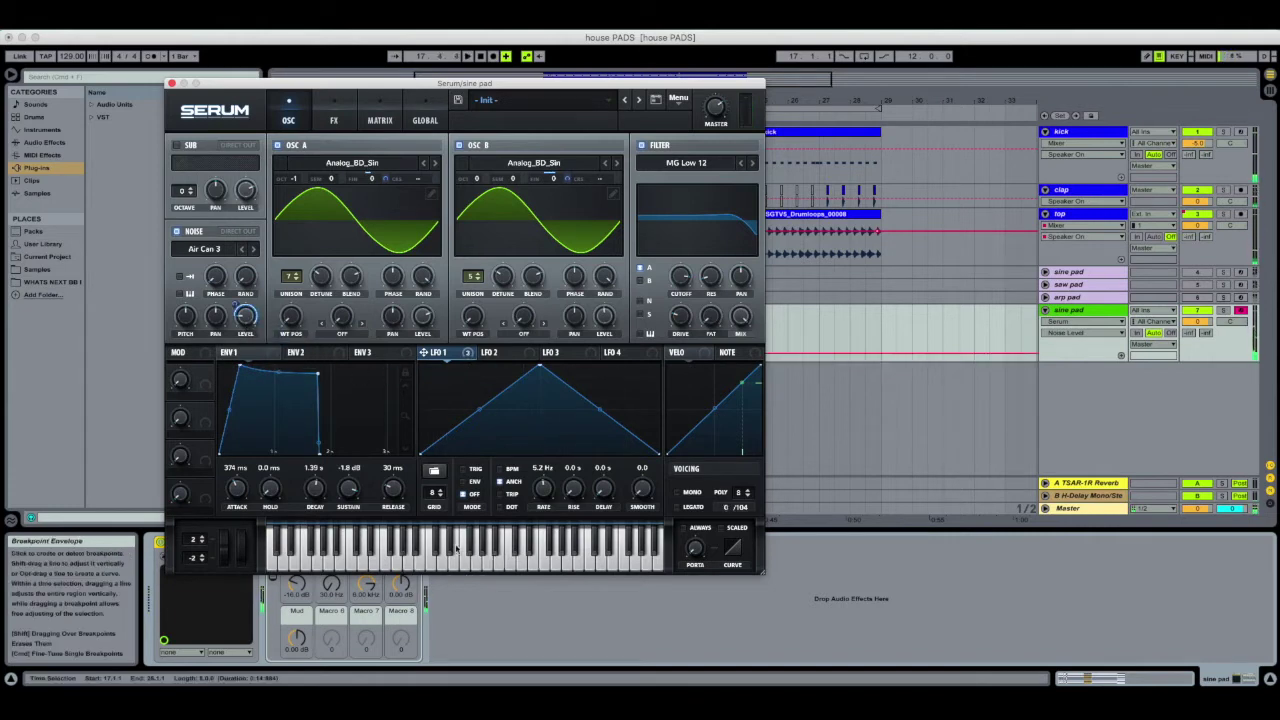
# Adjust the depth of LFO 1's modulation on the noise oscillator's level and play the result
pyautogui.rightClick(255, 316)
pyautogui.click(267, 337)
pyautogui.moveTo(236, 305); pyautogui.dragTo(251, 368)
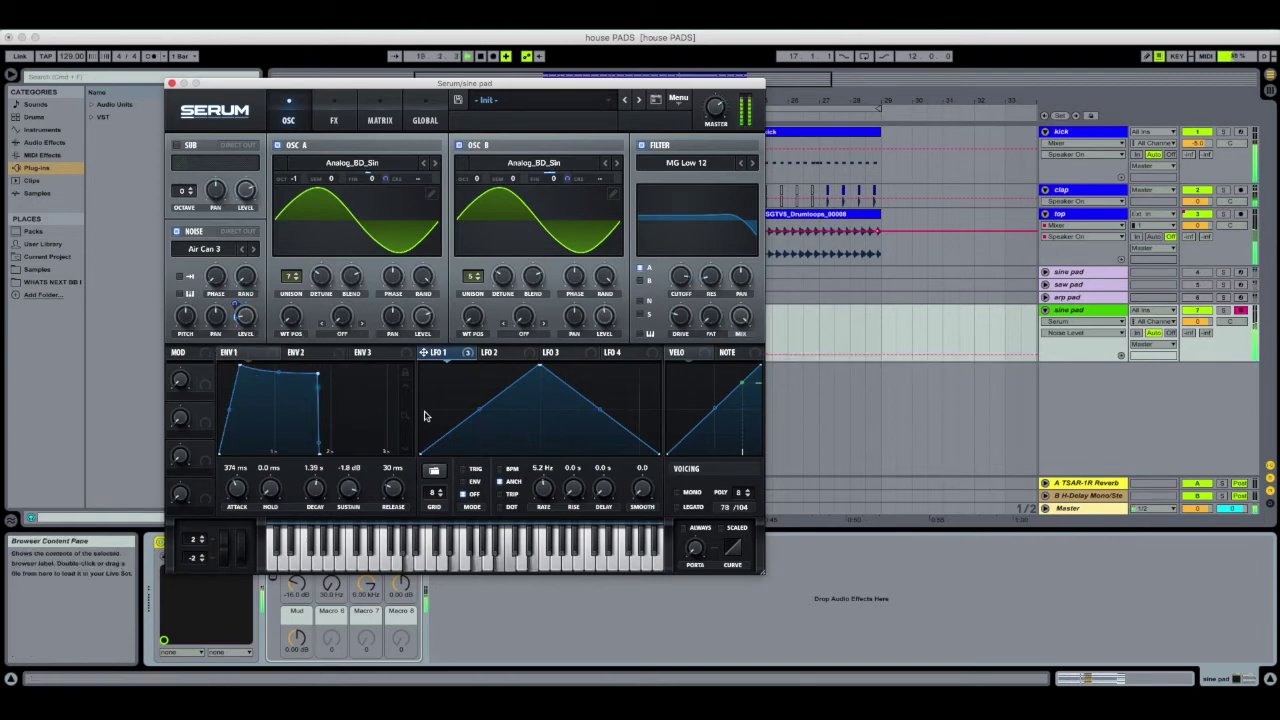
# Set LFO 2's rate to 4 bar with BPM sync enabled
pyautogui.click(495, 352)
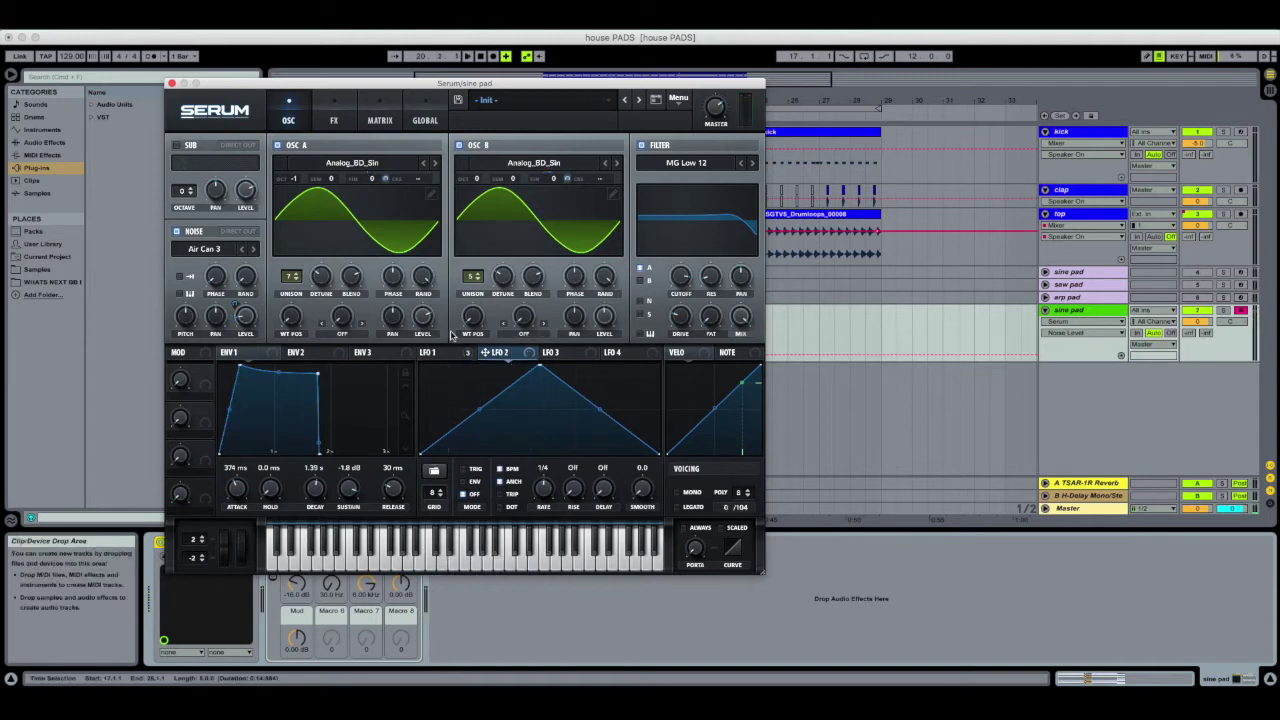
pyautogui.click(511, 469)
pyautogui.moveTo(543, 497); pyautogui.dragTo(537, 510)
pyautogui.click(501, 469)
# Add a modulation matrix row with LFO 2 as source and LFO1 Rate as destination
pyautogui.click(334, 122)
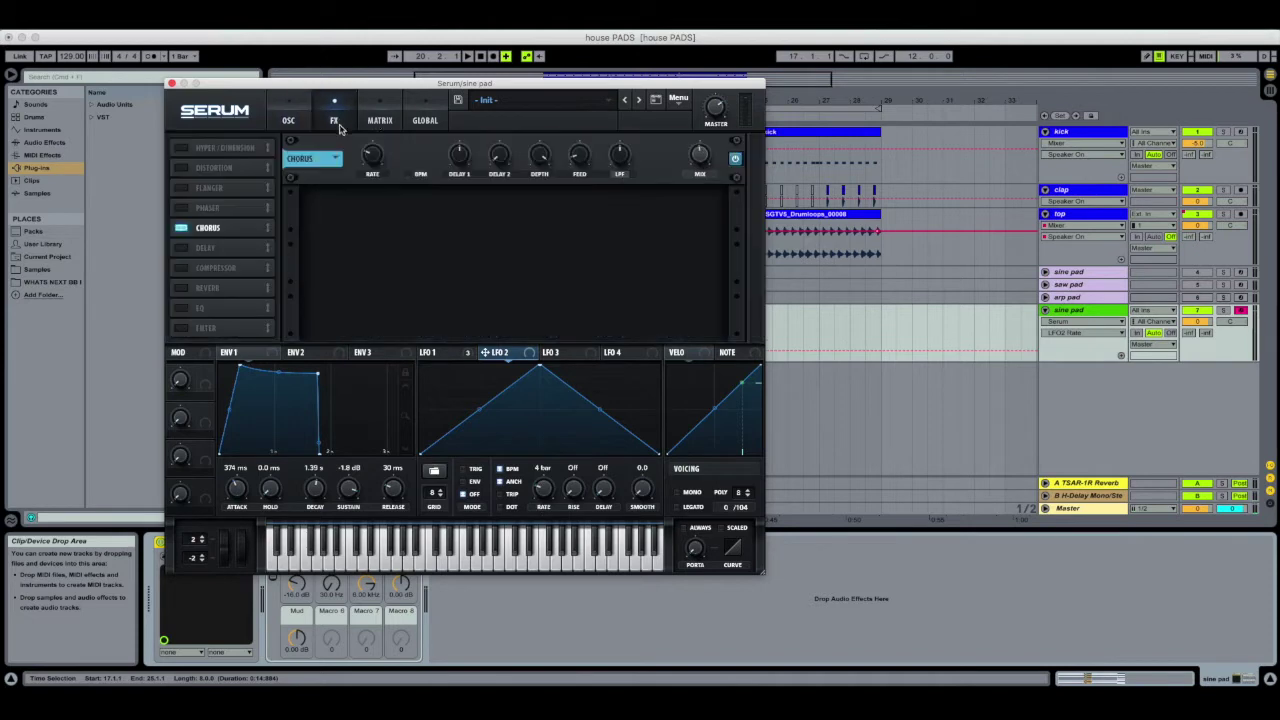
pyautogui.click(392, 119)
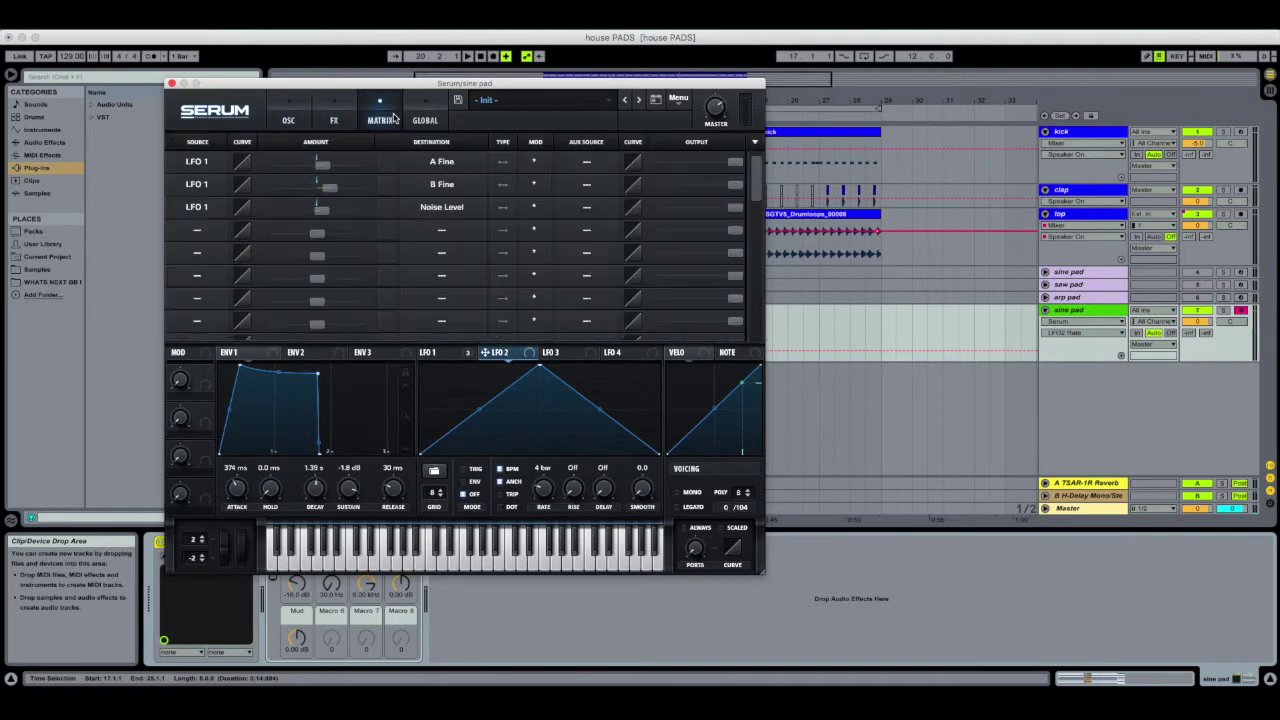
pyautogui.click(209, 229)
pyautogui.click(211, 318)
pyautogui.click(425, 243)
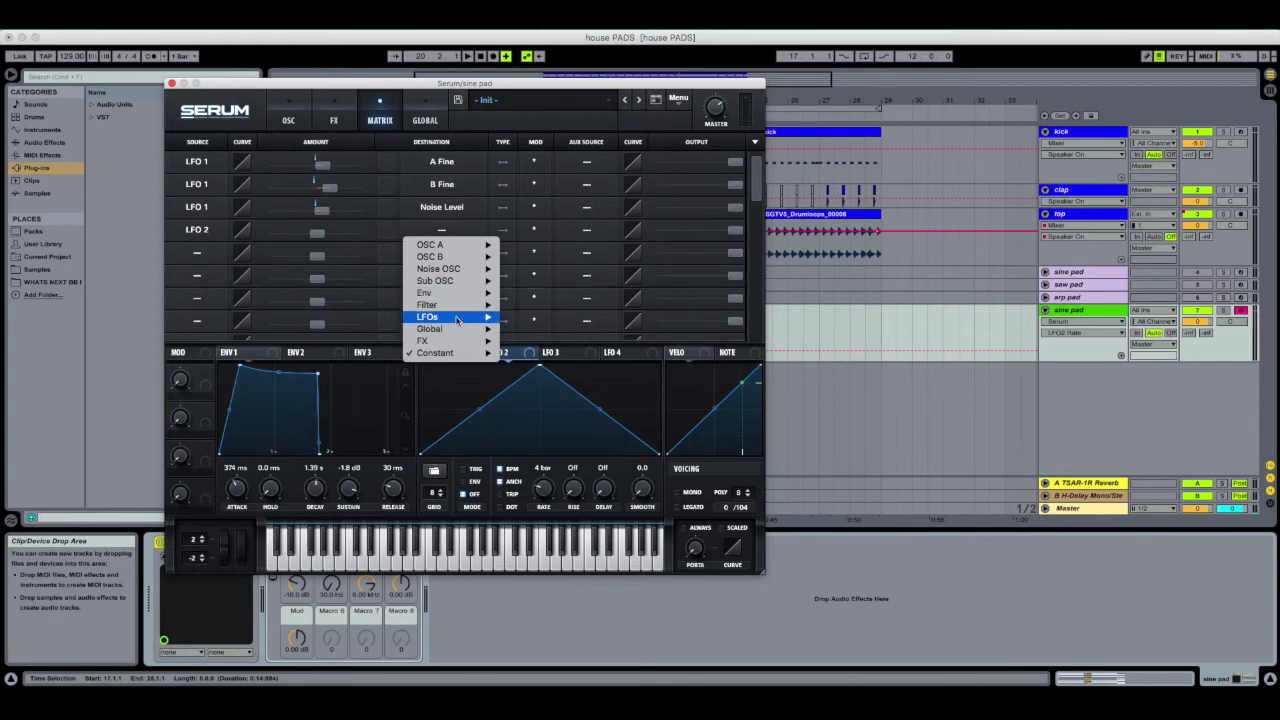
pyautogui.moveTo(457, 319)
pyautogui.click(537, 317)
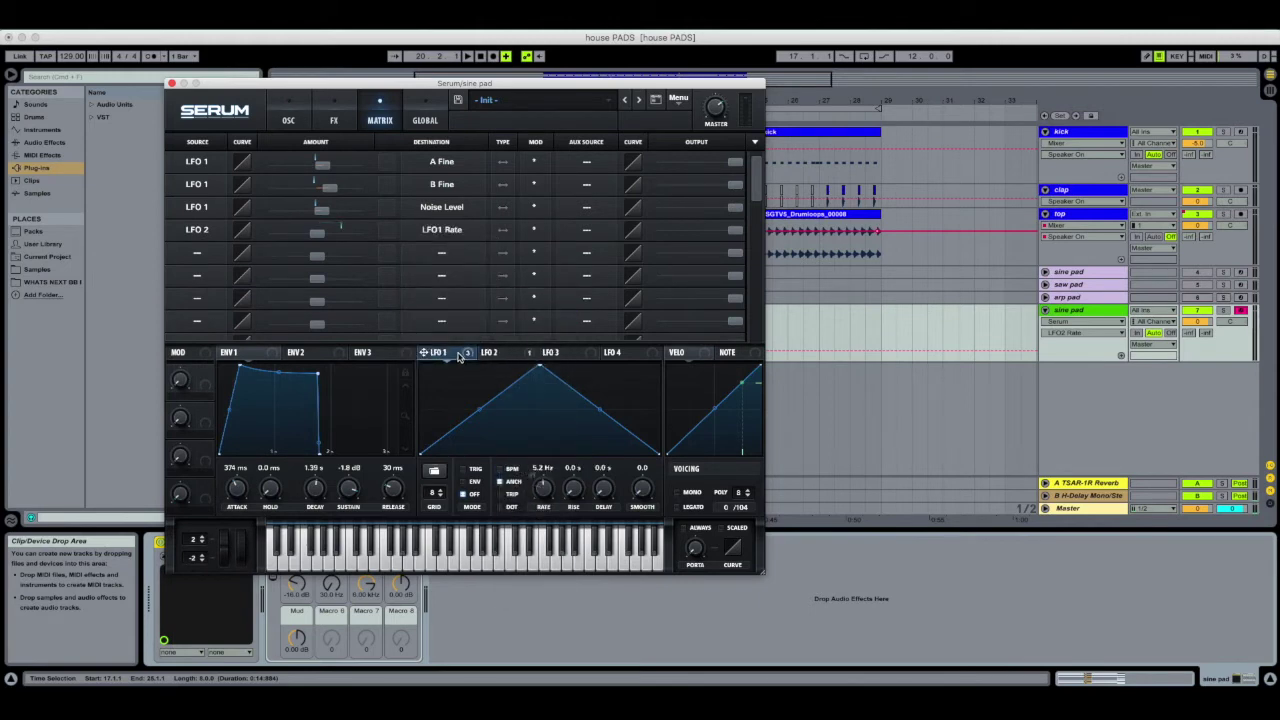
# Give the LFO 2 to LFO1 Rate modulation a small positive amount and listen to it in playback
pyautogui.click(541, 496)
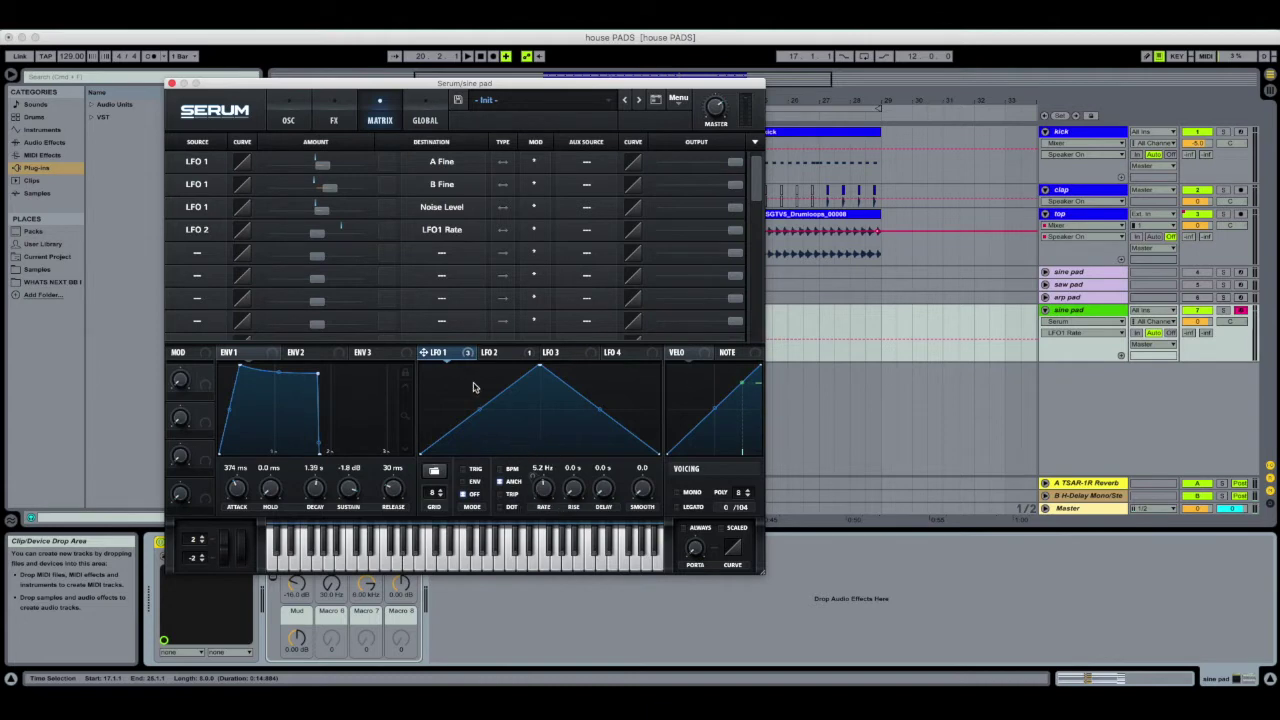
pyautogui.click(497, 352)
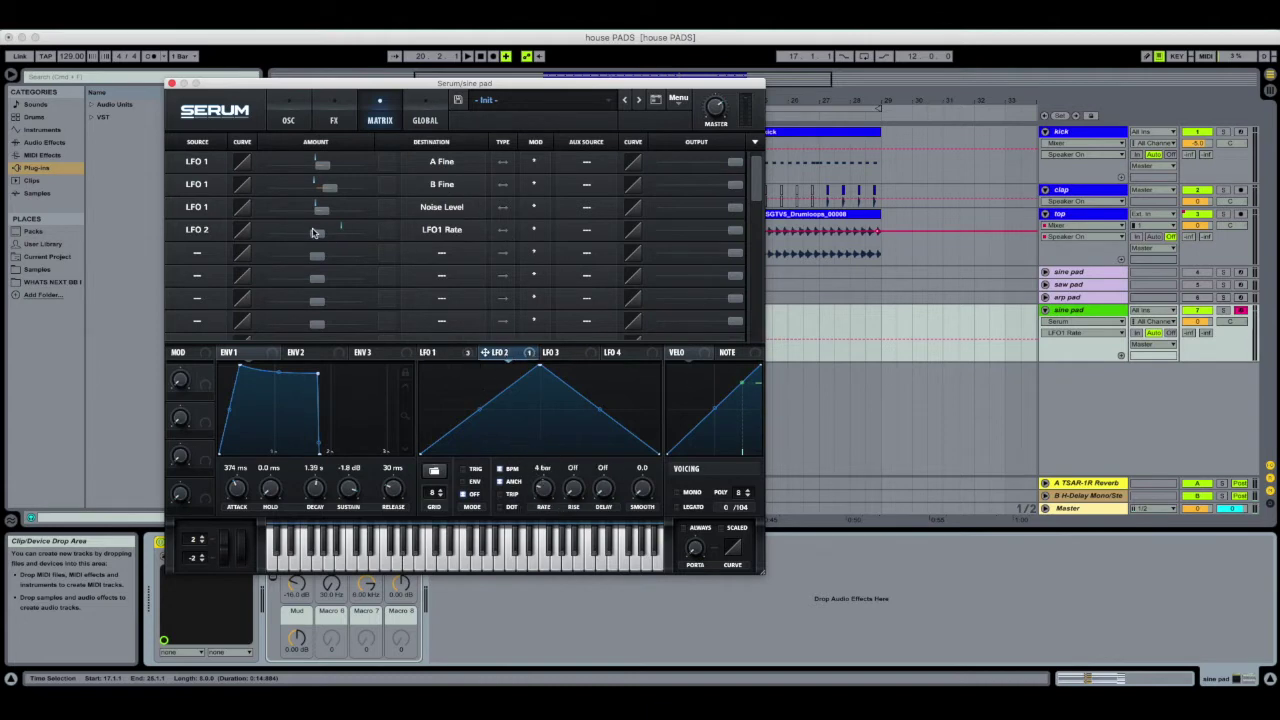
pyautogui.moveTo(316, 233); pyautogui.dragTo(328, 234)
pyautogui.press('space')
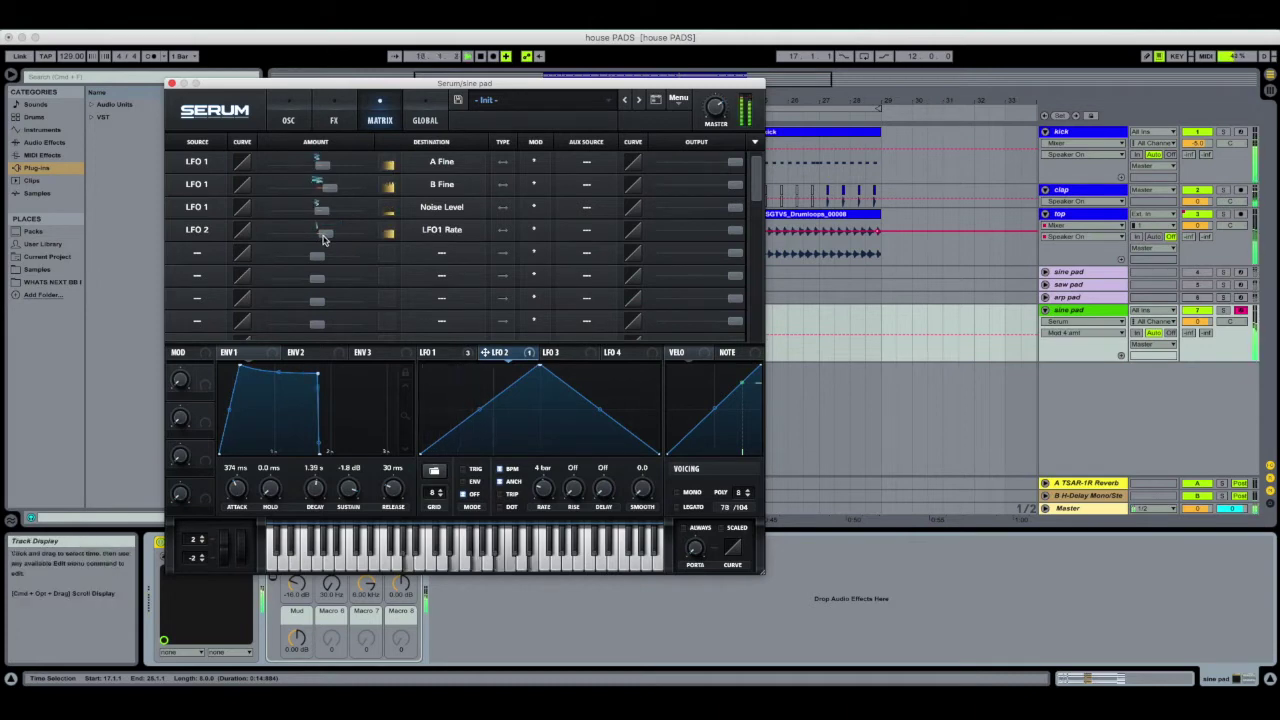
pyautogui.moveTo(325, 237)
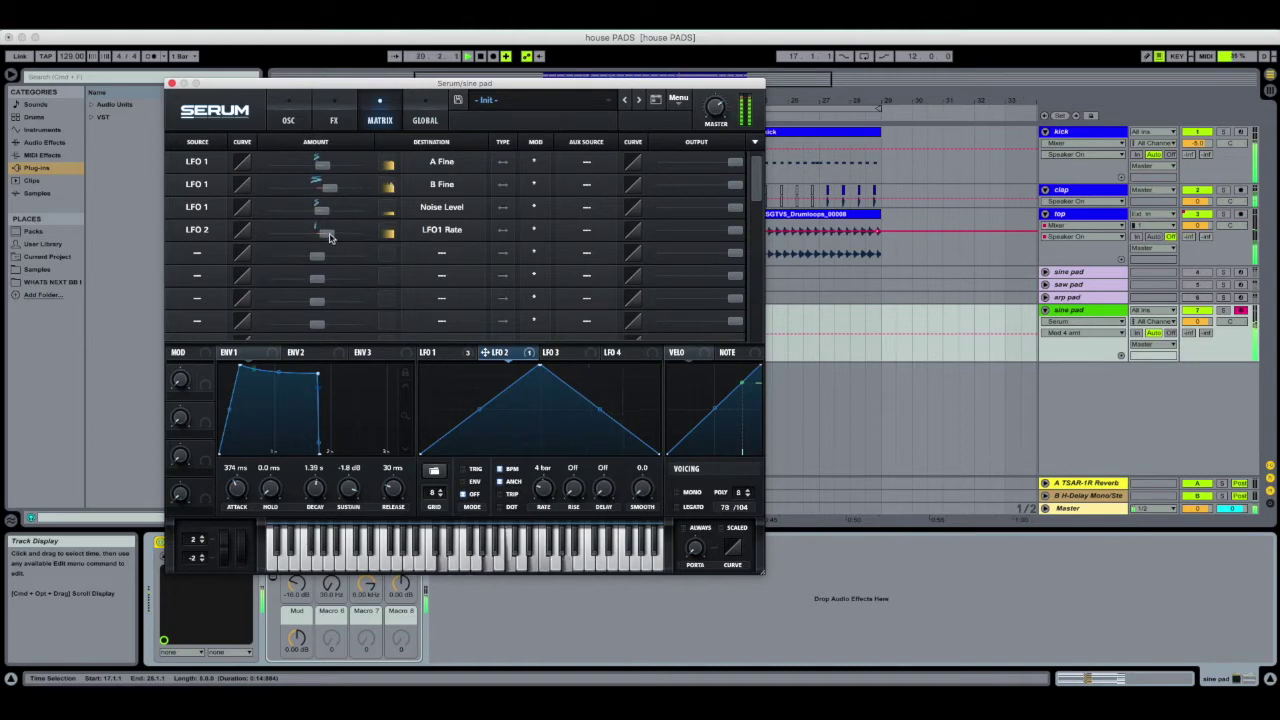
# Route Osc B through the MG Low 12 filter as well, and sweep the filter cutoff during playback
pyautogui.click(291, 119)
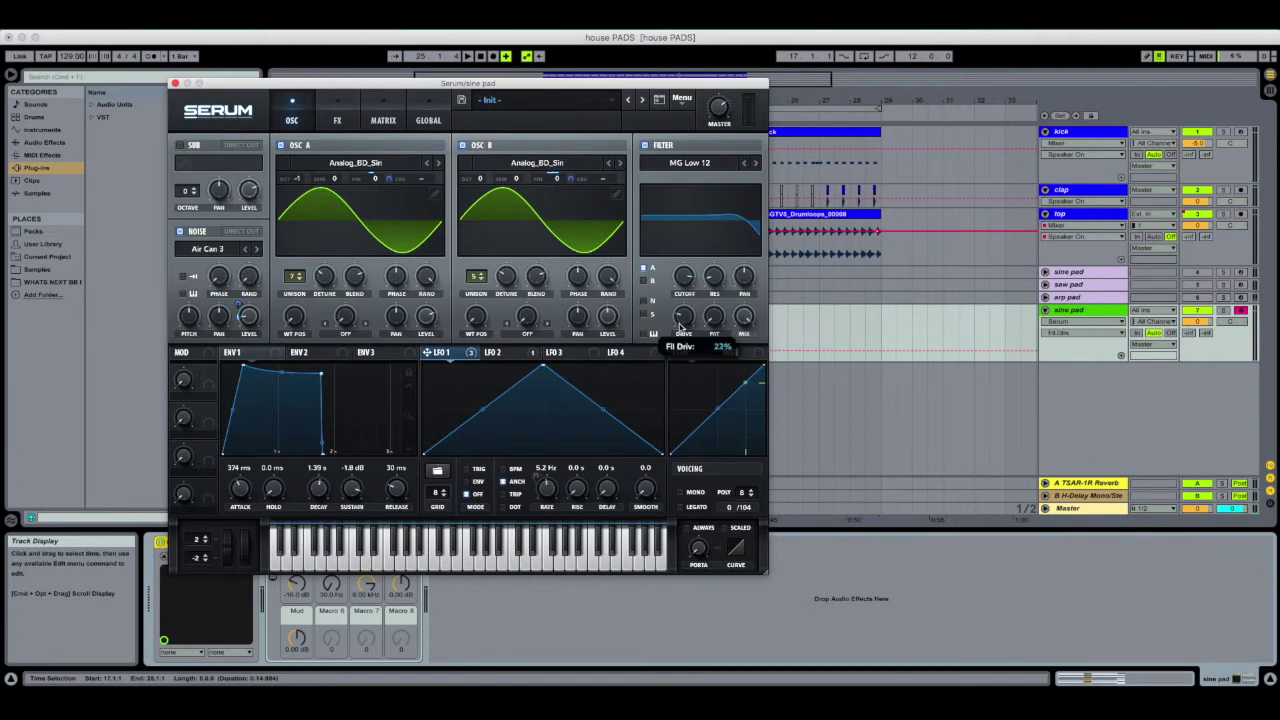
pyautogui.click(645, 281)
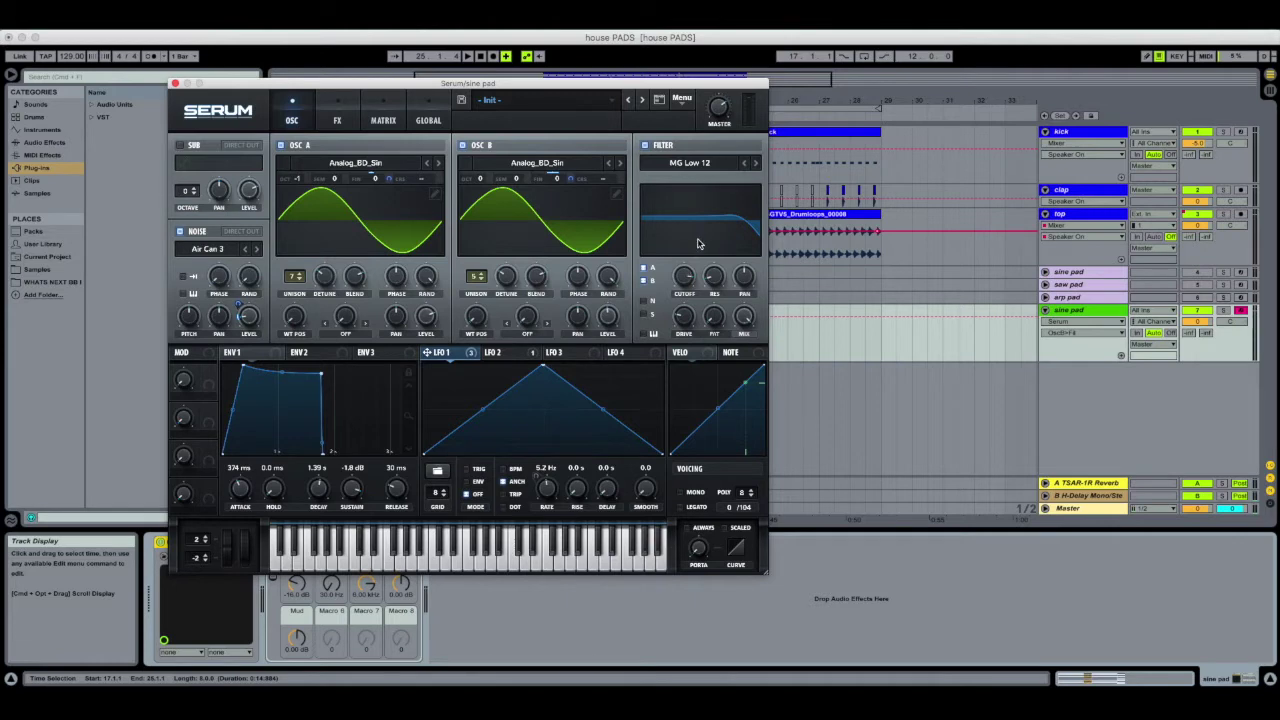
pyautogui.click(686, 281)
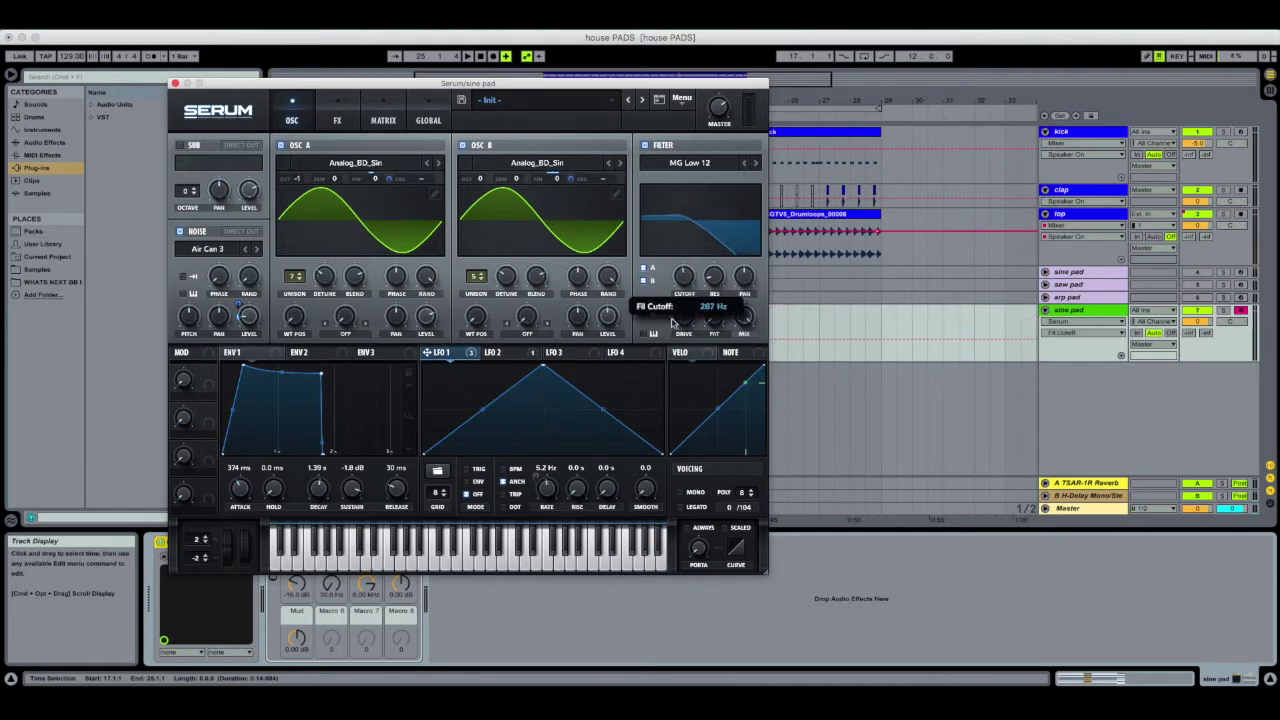
pyautogui.press('space')
pyautogui.moveTo(672, 322); pyautogui.dragTo(681, 274)
pyautogui.press('space')
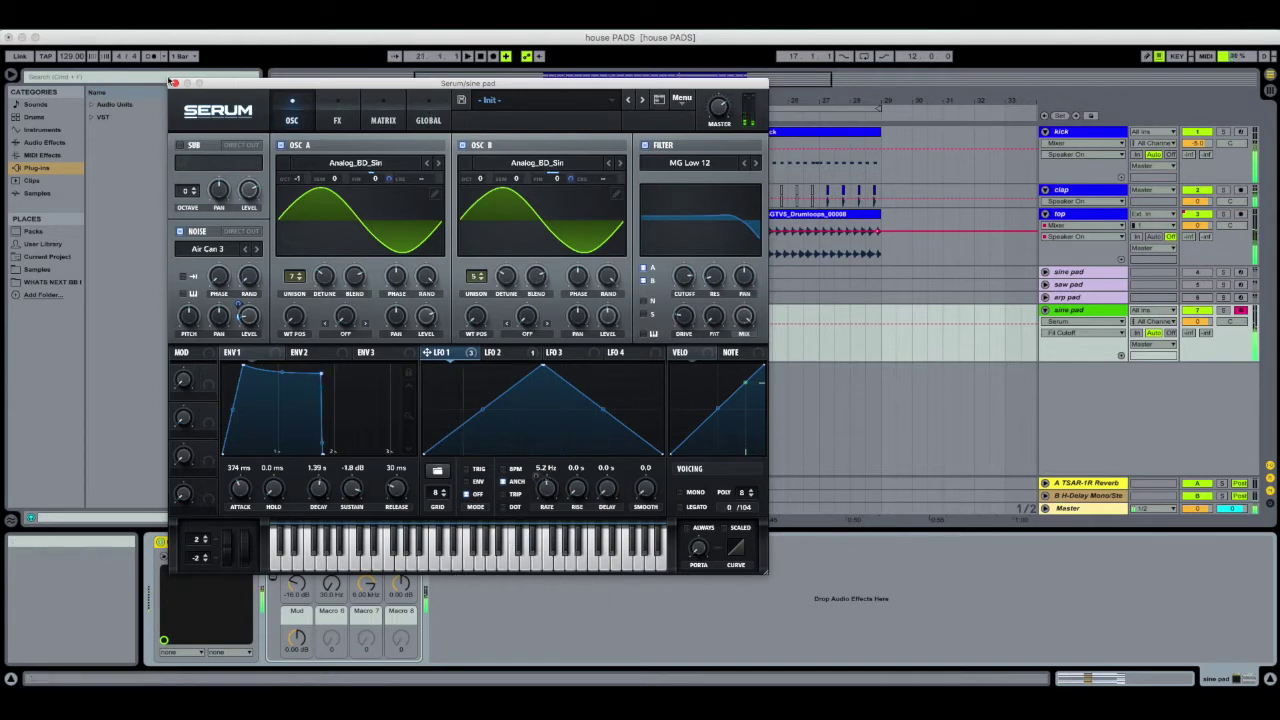
# Close the synth window and add the Redux audio effect to the sine pad track
pyautogui.click(172, 82)
pyautogui.click(40, 142)
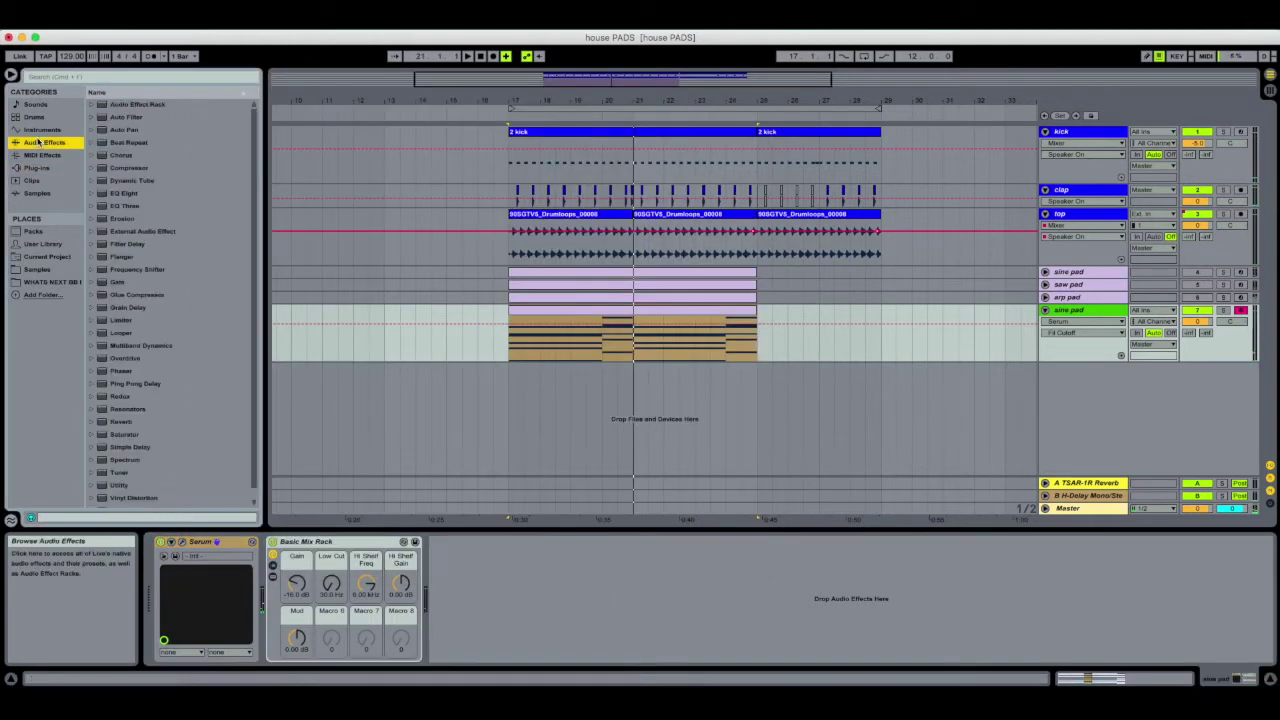
pyautogui.click(122, 76)
pyautogui.write('red')
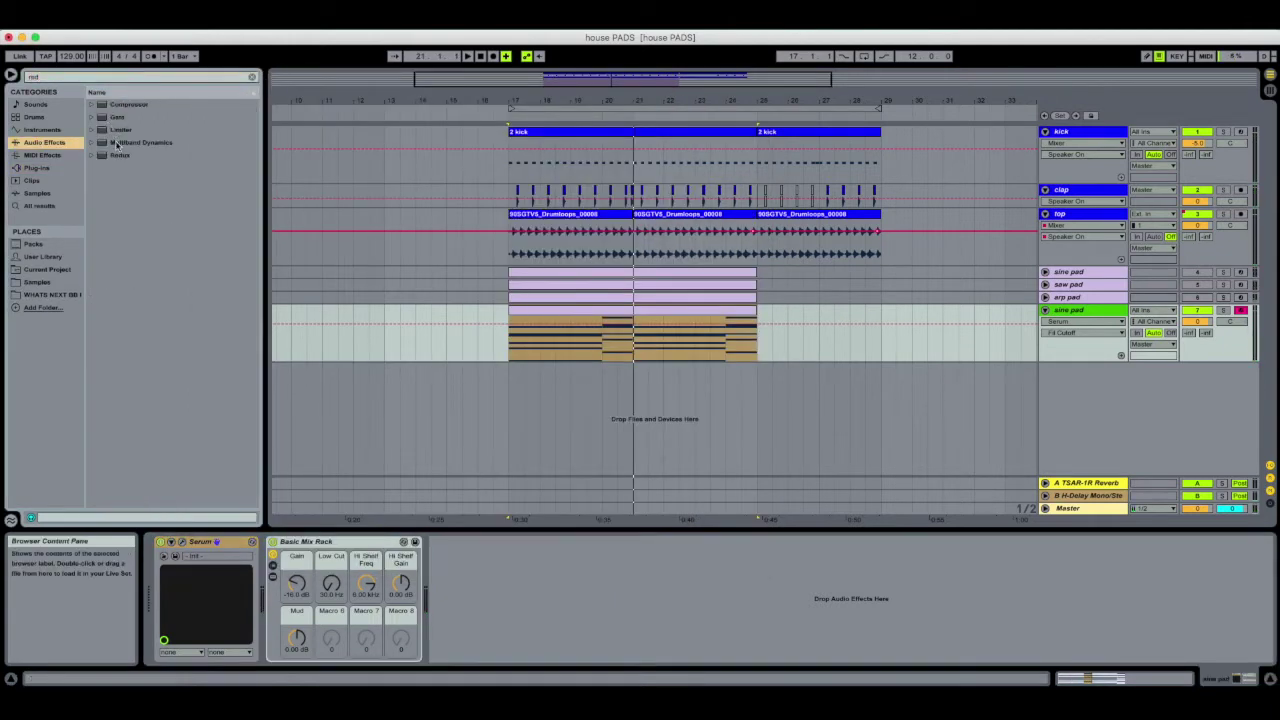
pyautogui.doubleClick(118, 156)
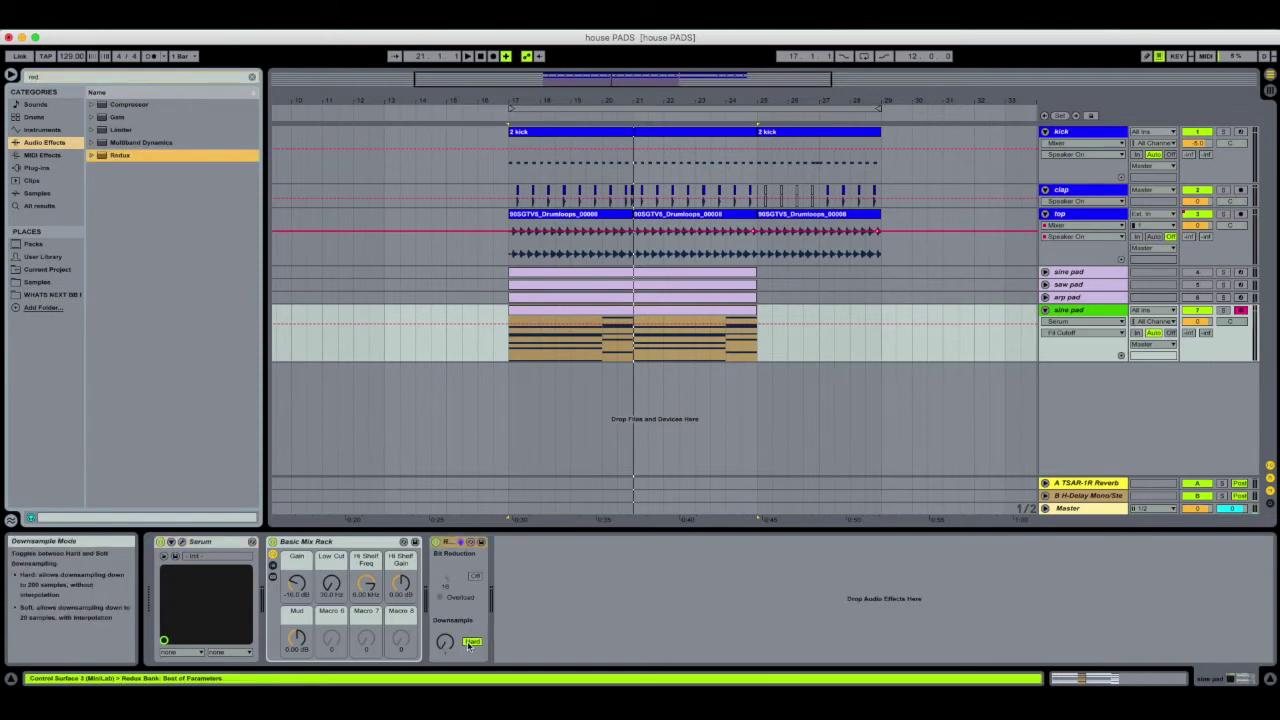
# Switch Redux's downsampling to Soft at about 2, and enable bit reduction at 12 during playback
pyautogui.click(469, 643)
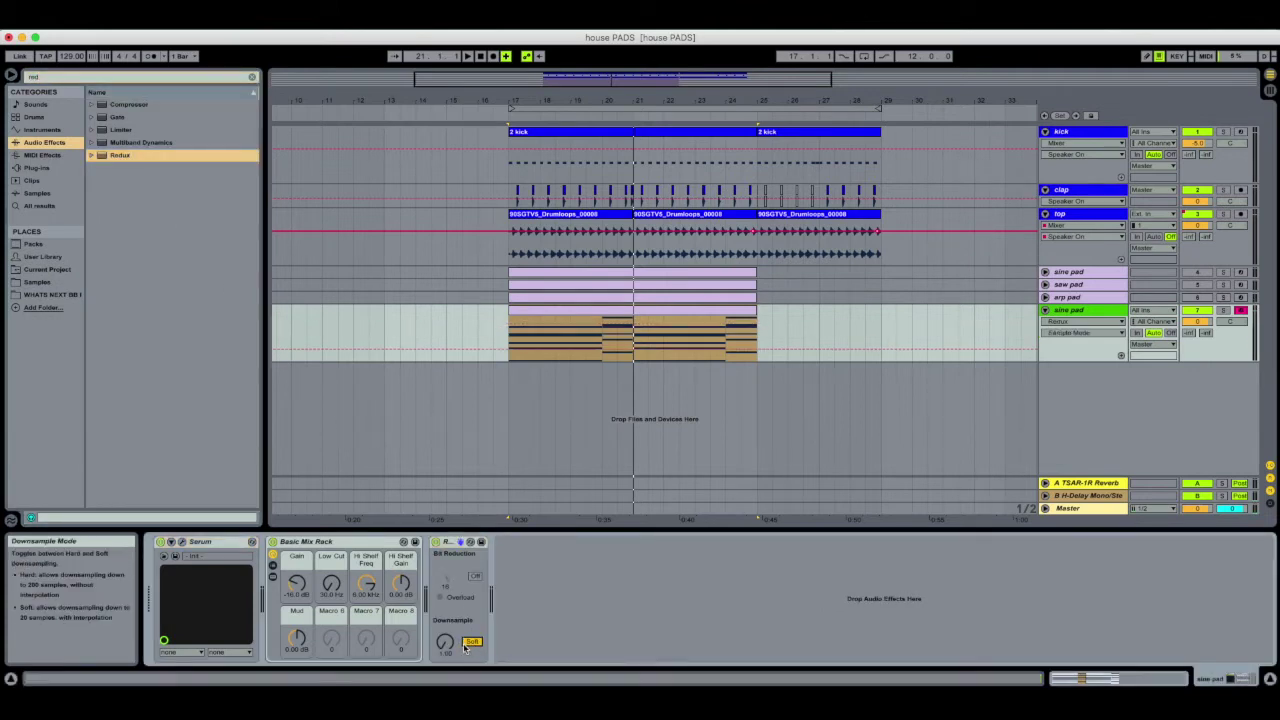
pyautogui.press('space')
pyautogui.click(474, 576)
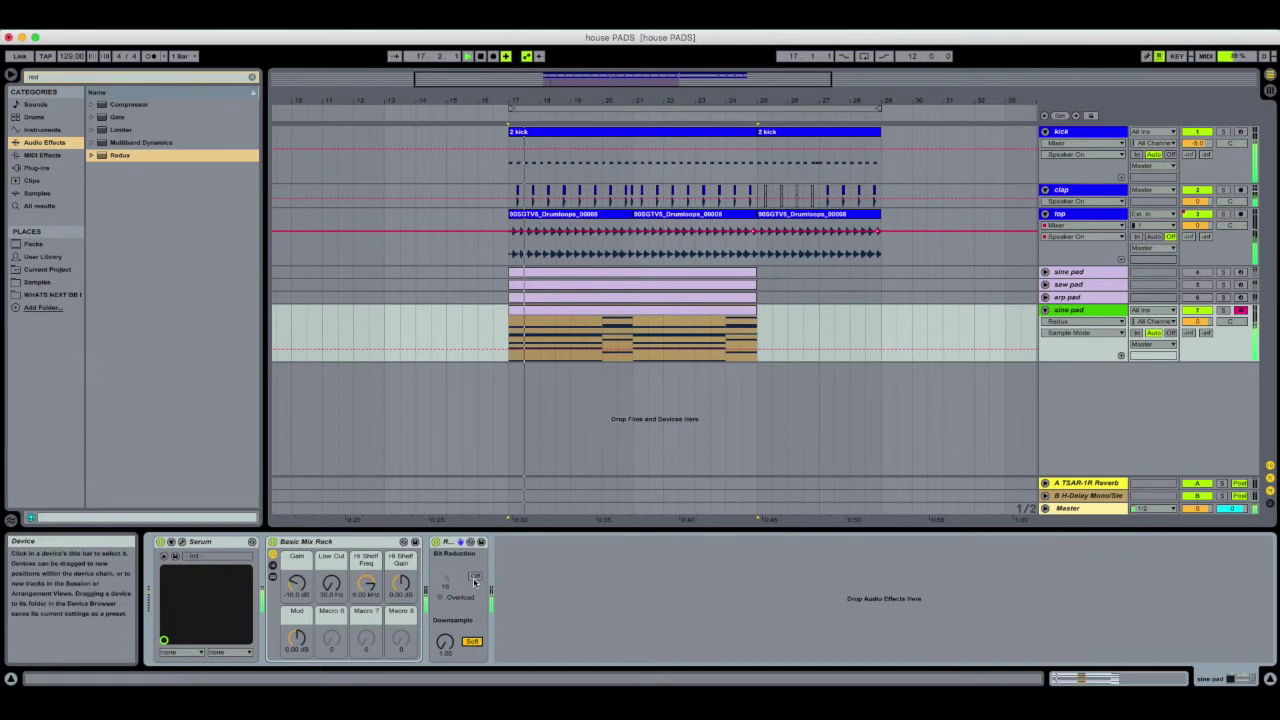
pyautogui.moveTo(450, 582); pyautogui.dragTo(446, 636)
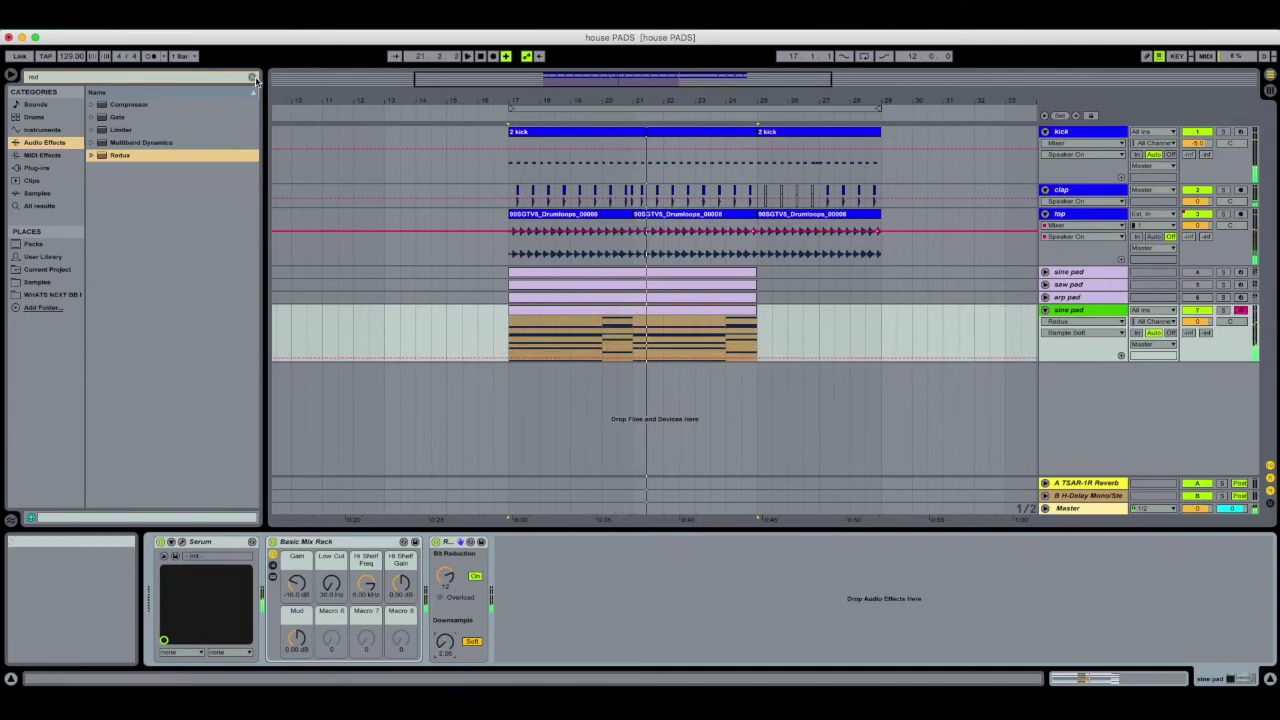
# Add EQ Eight after Redux on the sine pad track and start playback
pyautogui.click(253, 77)
pyautogui.write('eq')
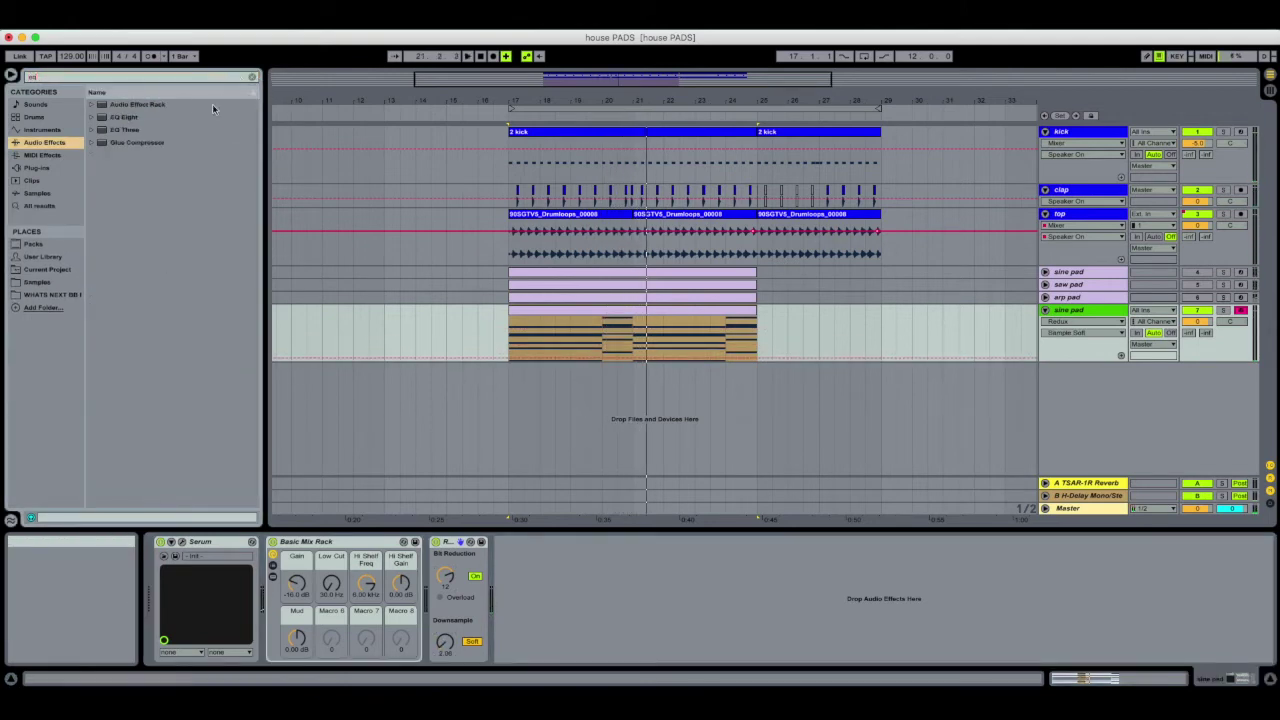
pyautogui.doubleClick(183, 116)
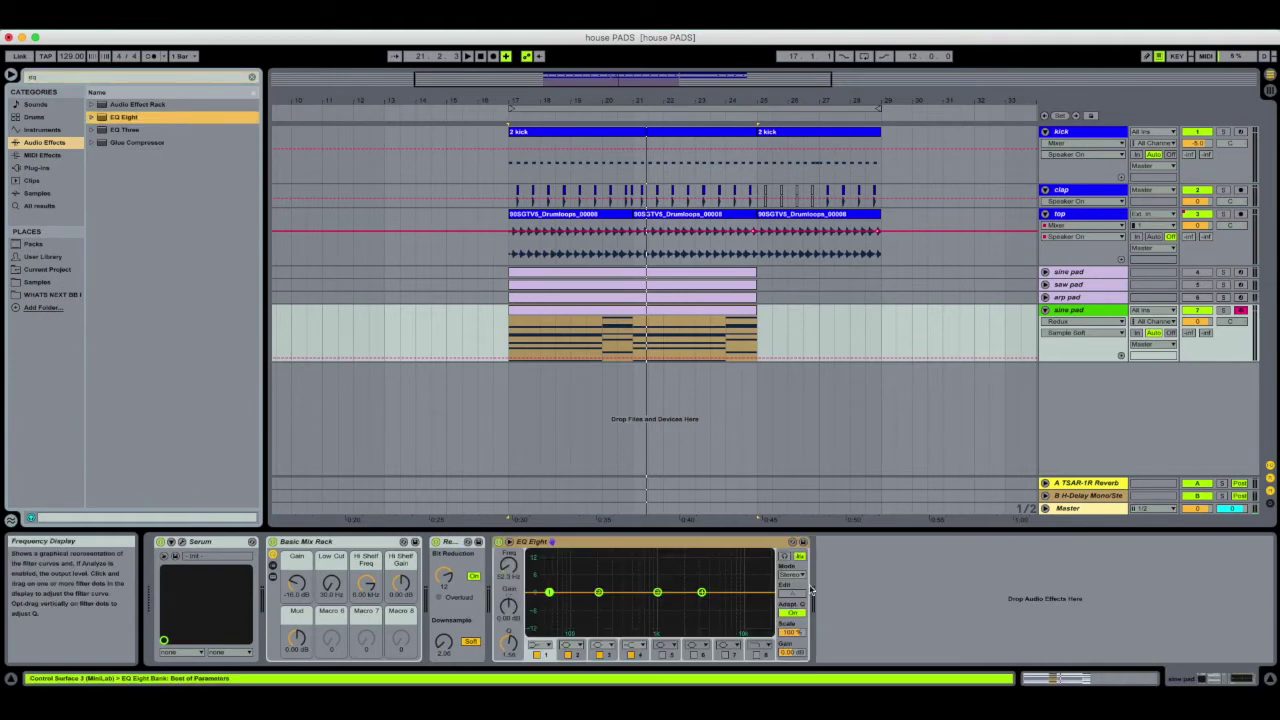
pyautogui.press('space')
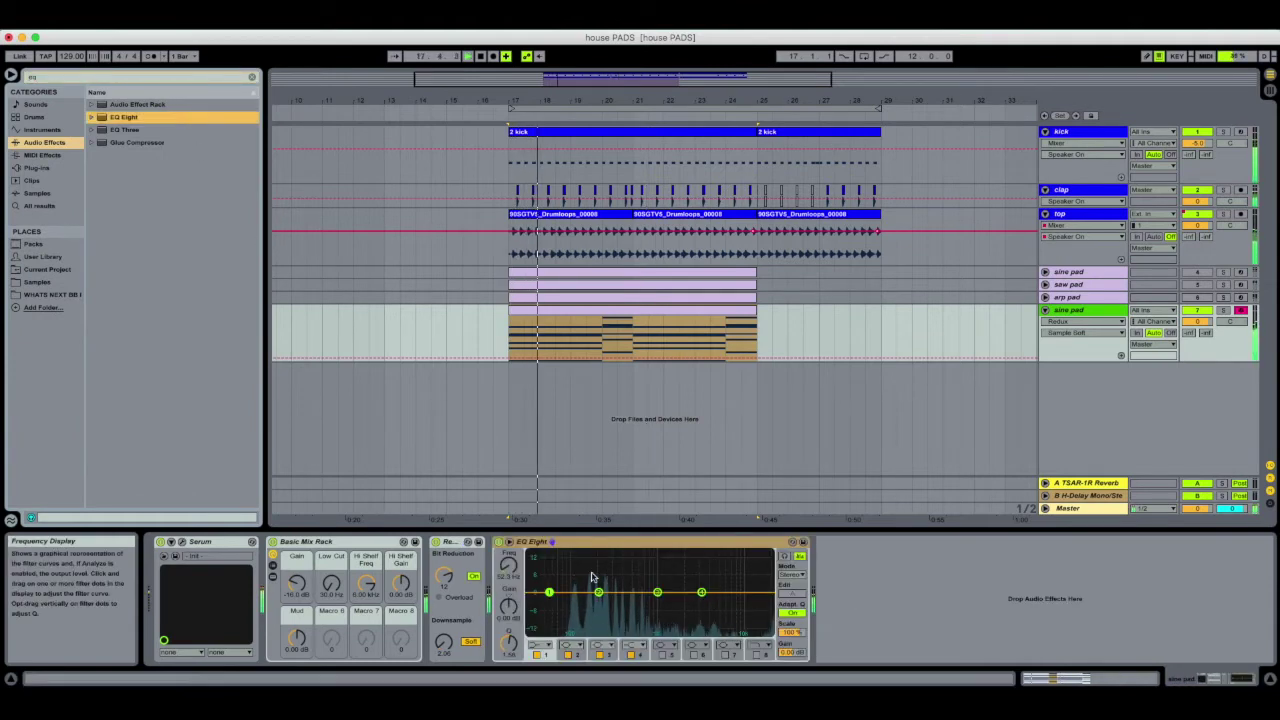
# Compare the pad with Redux bypassed and active, and set its bit reduction to 14 and downsample to about 1.75
pyautogui.click(436, 542)
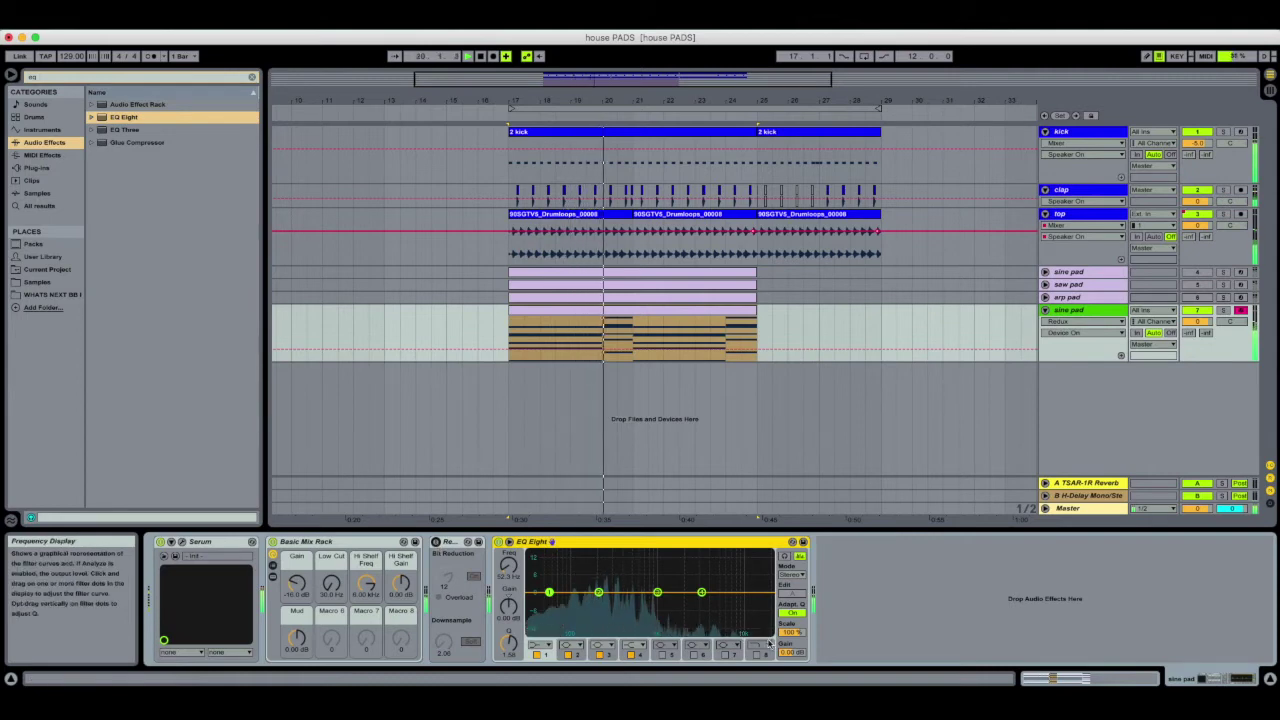
pyautogui.click(436, 542)
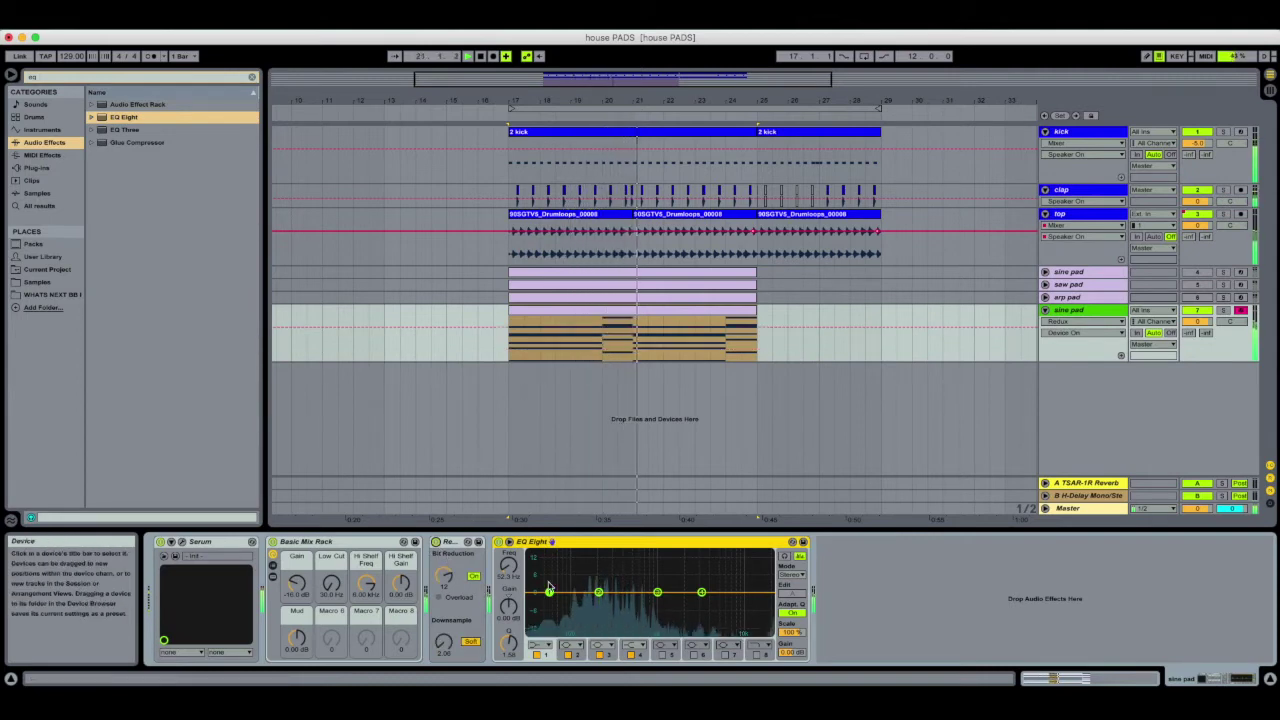
pyautogui.moveTo(443, 642)
pyautogui.mouseDown()
pyautogui.moveTo(443, 624)
pyautogui.moveTo(443, 647)
pyautogui.mouseUp()
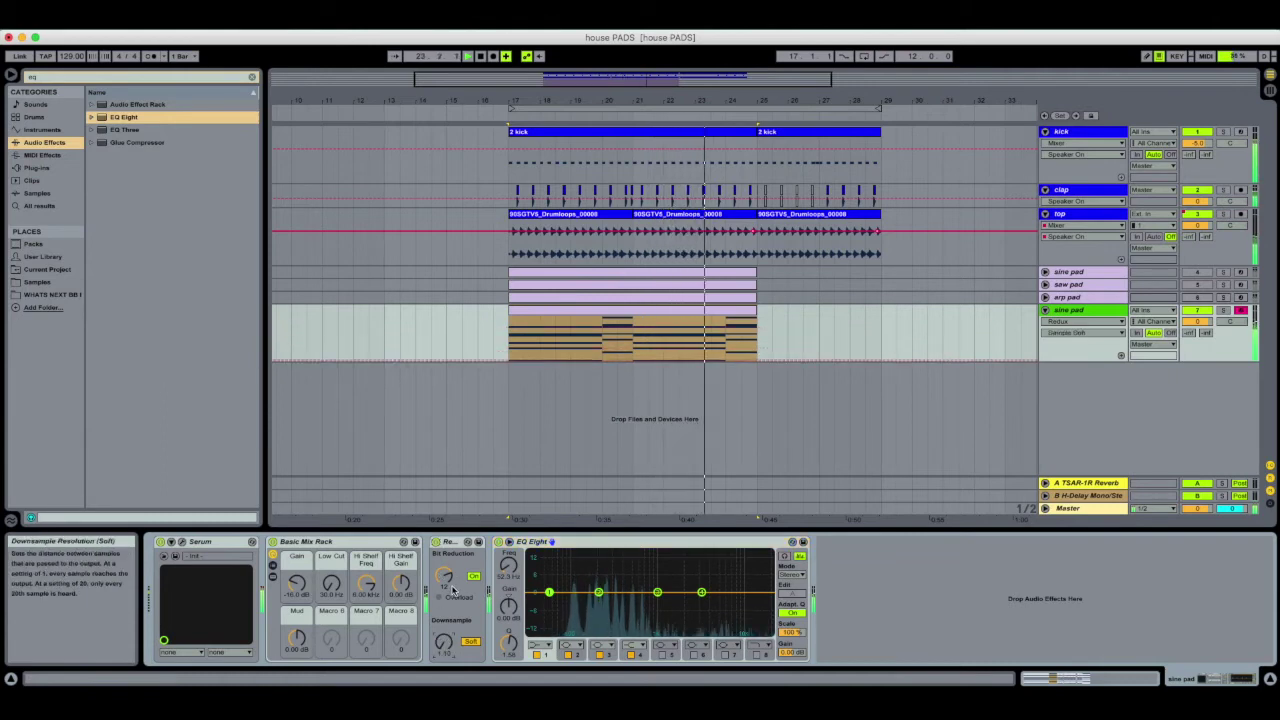
pyautogui.moveTo(443, 575)
pyautogui.mouseDown()
pyautogui.moveTo(443, 626)
pyautogui.moveTo(443, 565)
pyautogui.mouseUp()
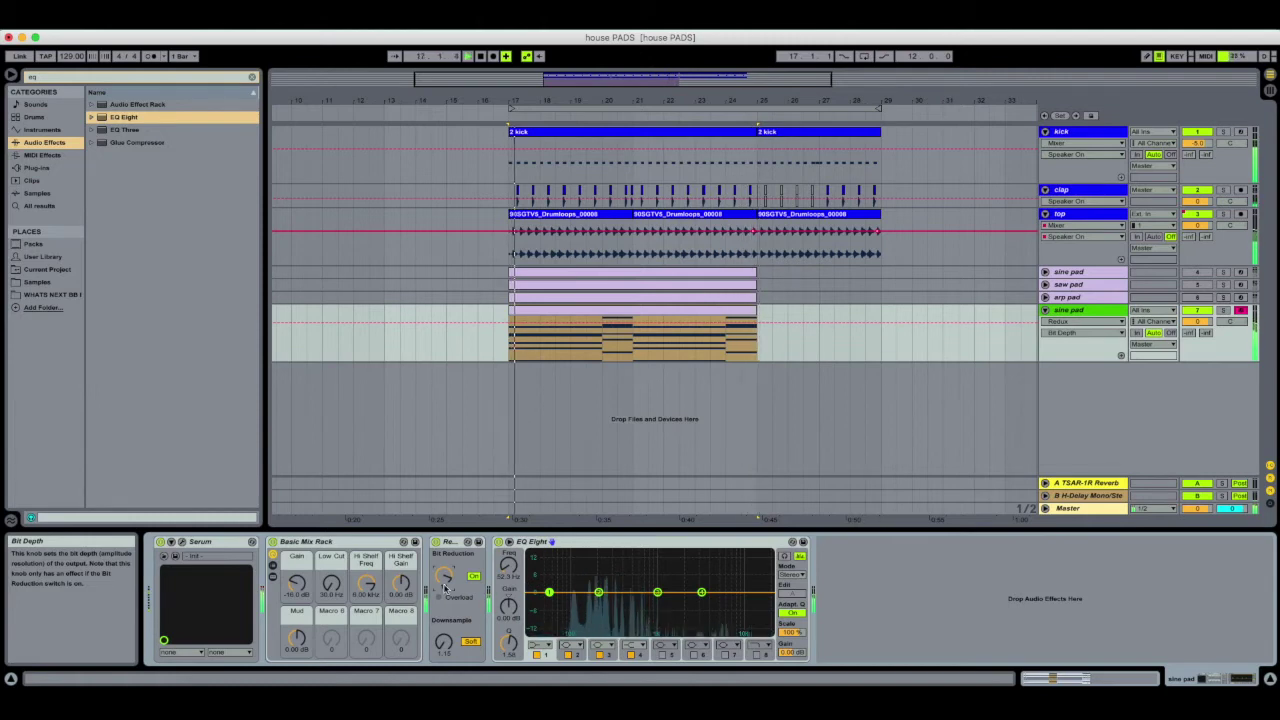
pyautogui.moveTo(443, 642); pyautogui.dragTo(443, 635)
pyautogui.press('space')
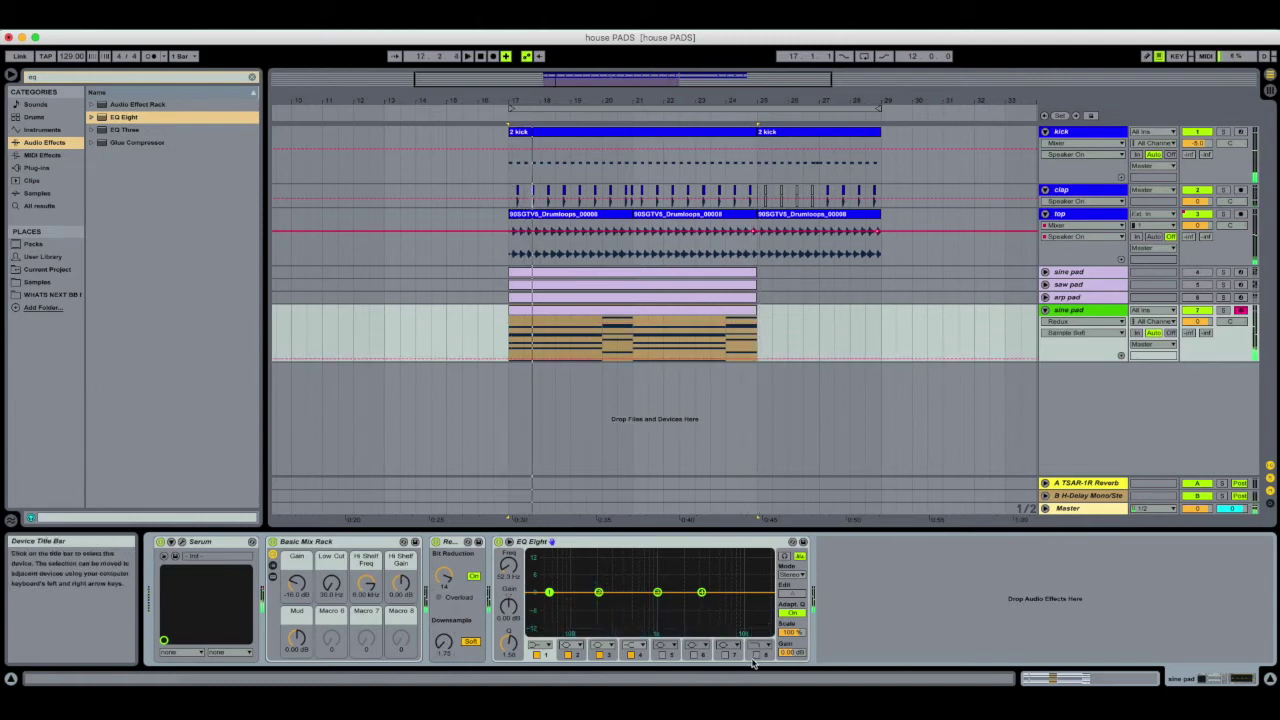
# Enable EQ Eight's band 8 as a high cut and lower its frequency to roll off the pad's highs
pyautogui.click(757, 654)
pyautogui.press('space')
pyautogui.moveTo(762, 602); pyautogui.dragTo(716, 600)
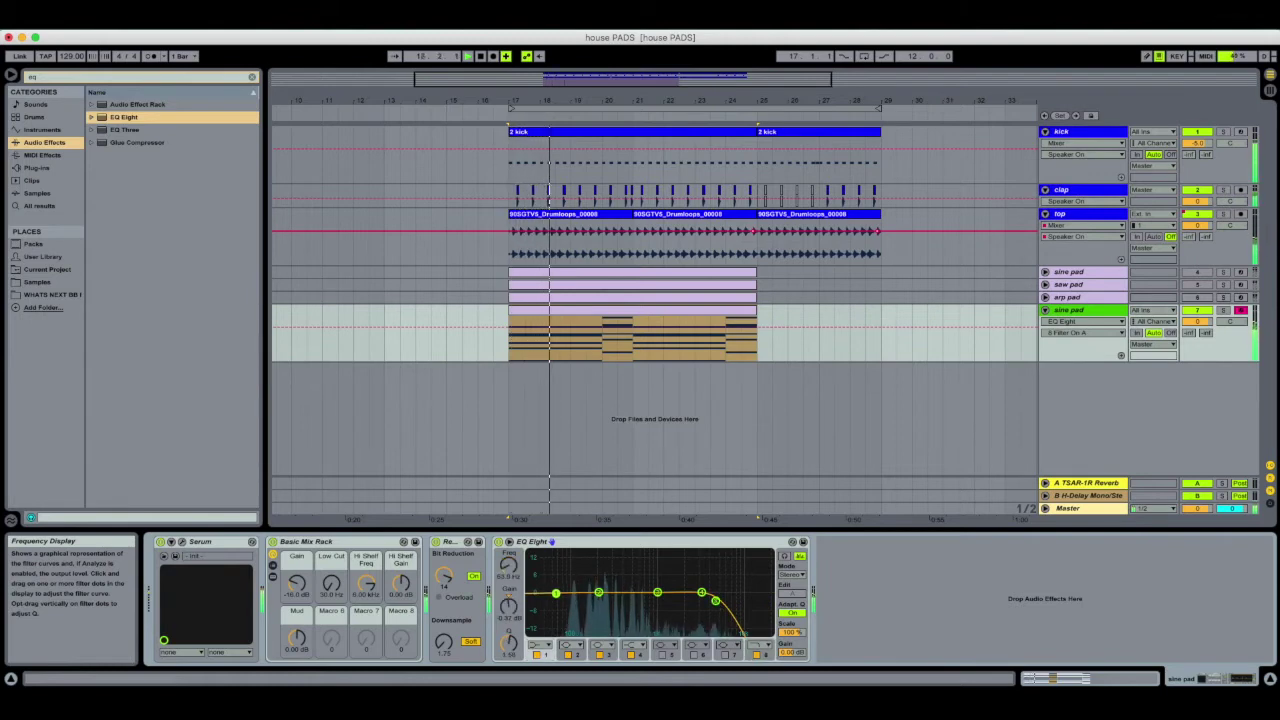
# Change EQ Eight's band 1 to a low cut at about 102 Hz while listening to the pad
pyautogui.click(539, 645)
pyautogui.click(537, 665)
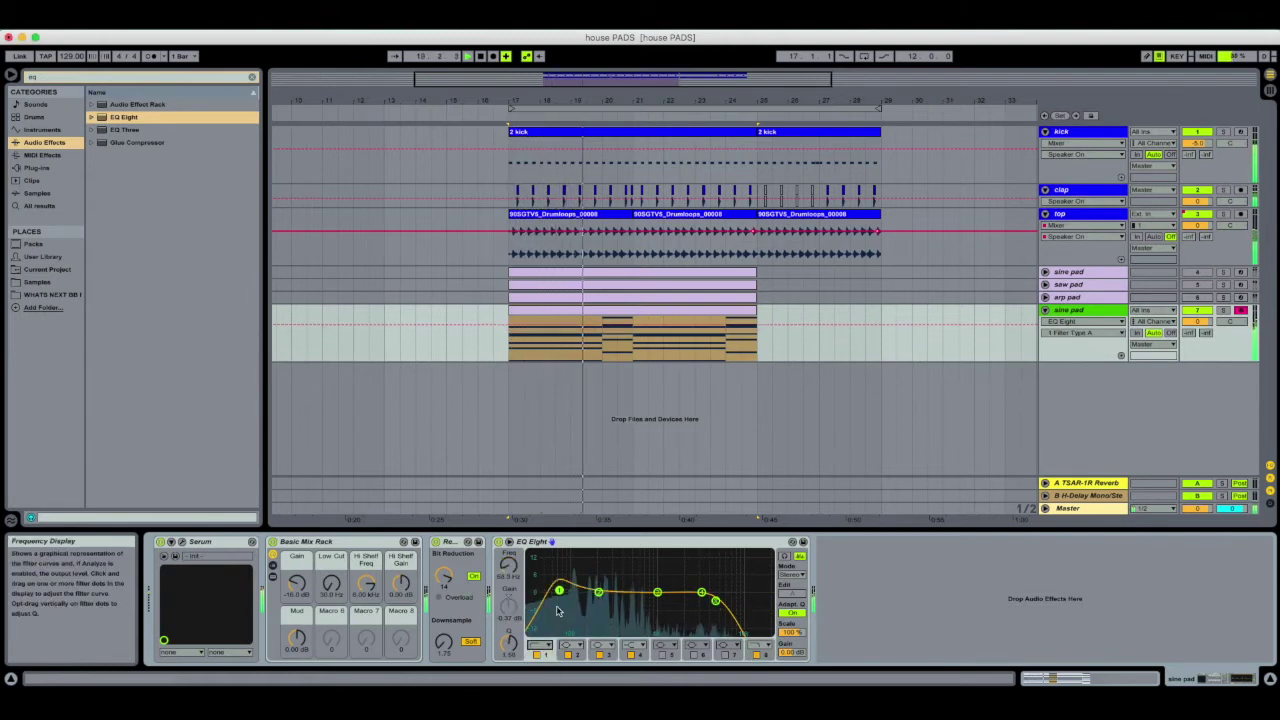
pyautogui.moveTo(558, 591)
pyautogui.mouseDown()
pyautogui.moveTo(631, 597)
pyautogui.moveTo(574, 597)
pyautogui.mouseUp()
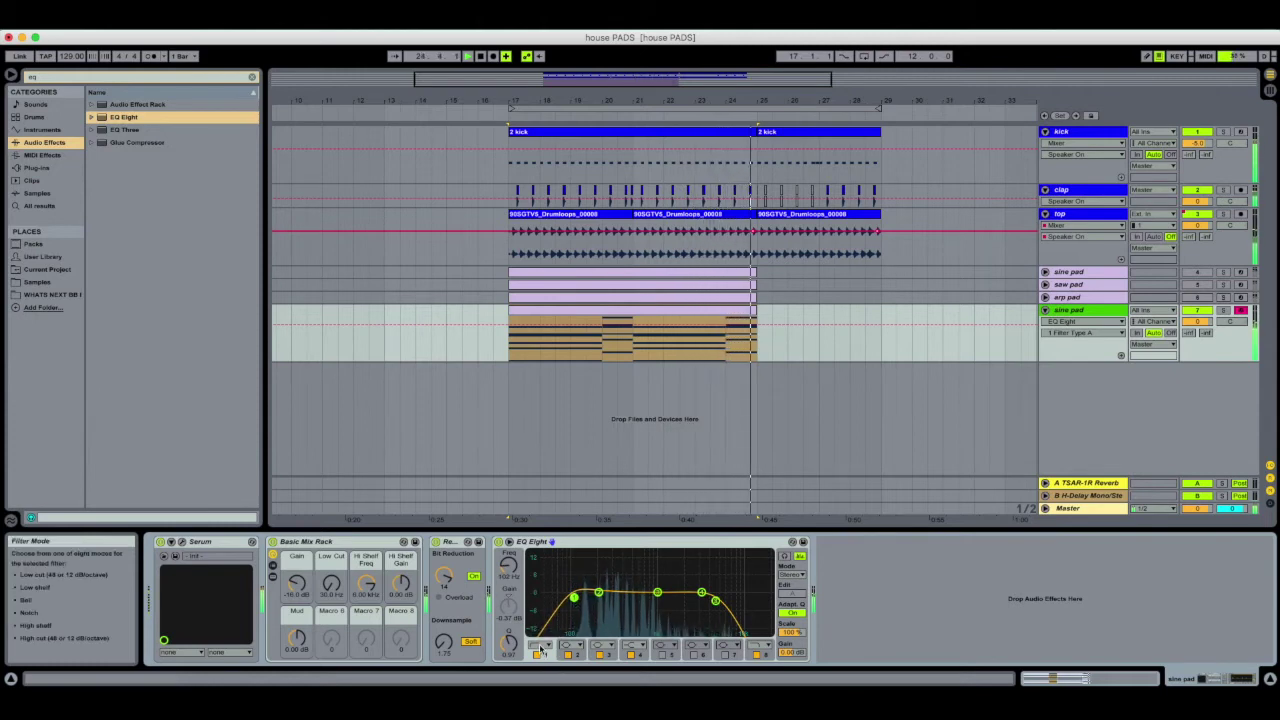
pyautogui.press('space')
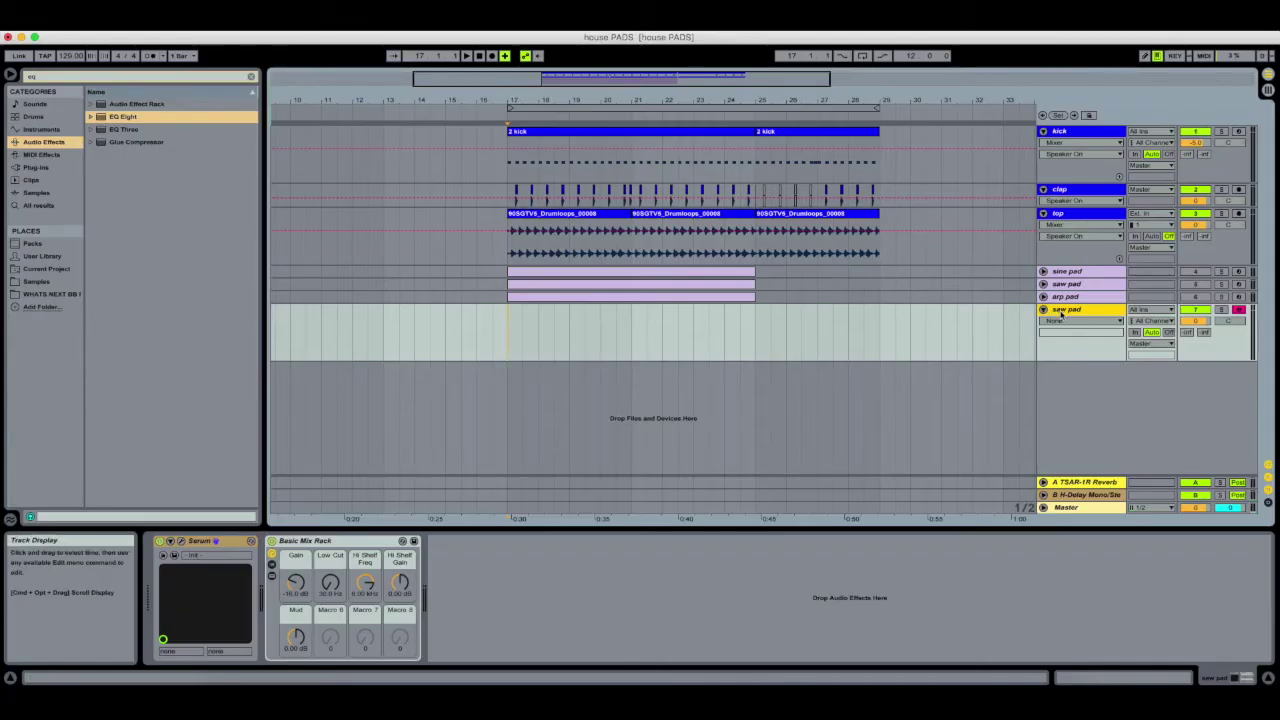
# Open Serum on the saw pad track, and set Osc A to 7 unison voices and octave -1
pyautogui.click(182, 541)
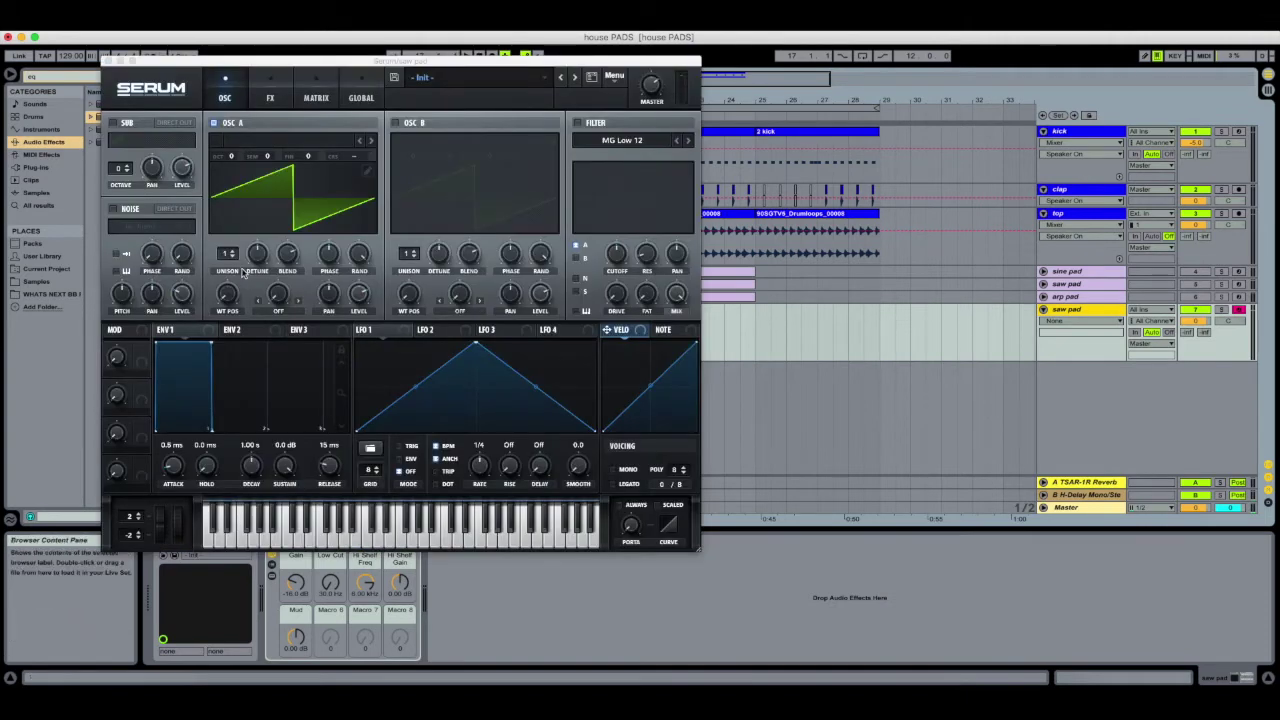
pyautogui.moveTo(229, 256); pyautogui.dragTo(241, 211)
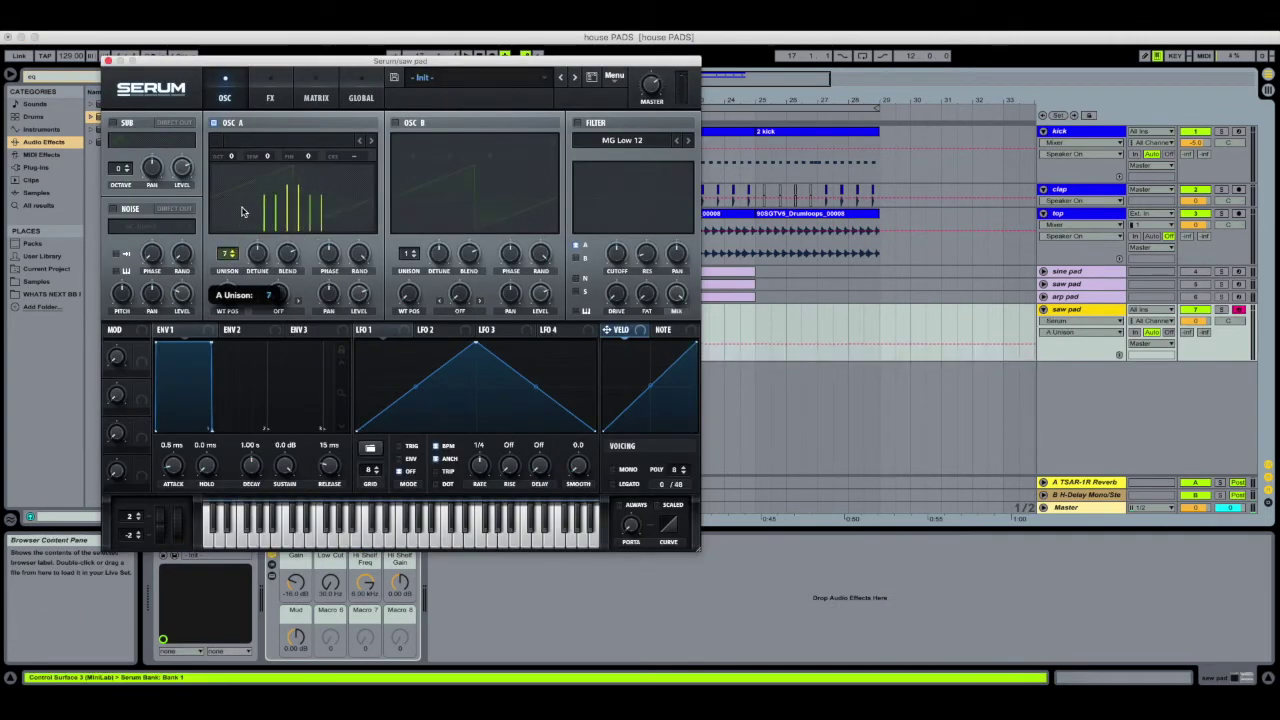
pyautogui.moveTo(236, 157); pyautogui.dragTo(234, 170)
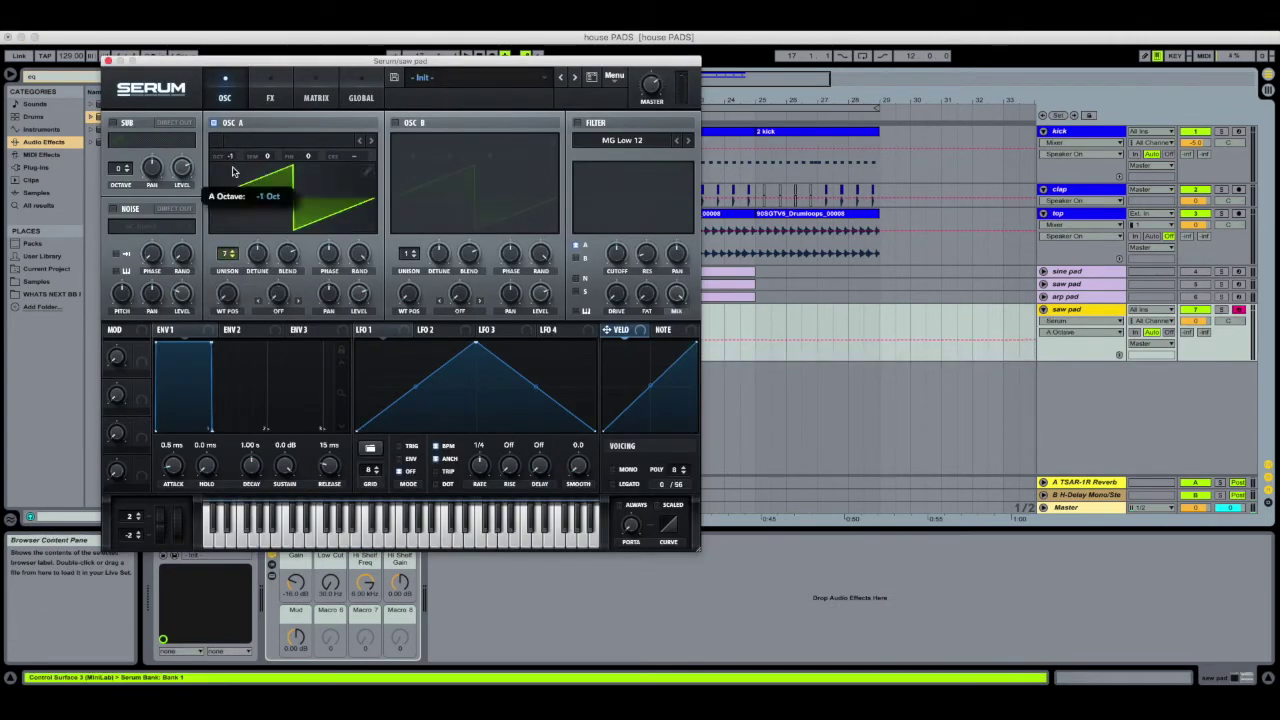
# Enable Osc B with 7 unison voices, and route both oscillators through an MG Low 24 filter
pyautogui.click(396, 123)
pyautogui.moveTo(408, 258); pyautogui.dragTo(424, 204)
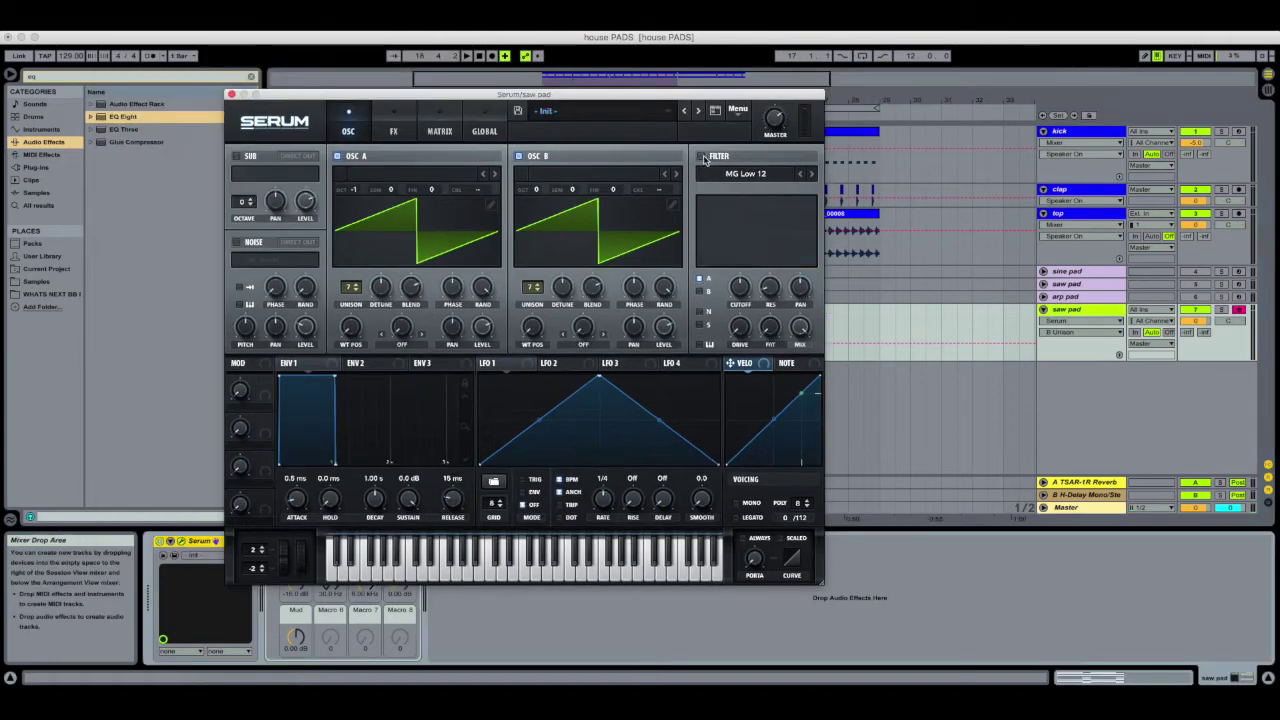
pyautogui.click(701, 156)
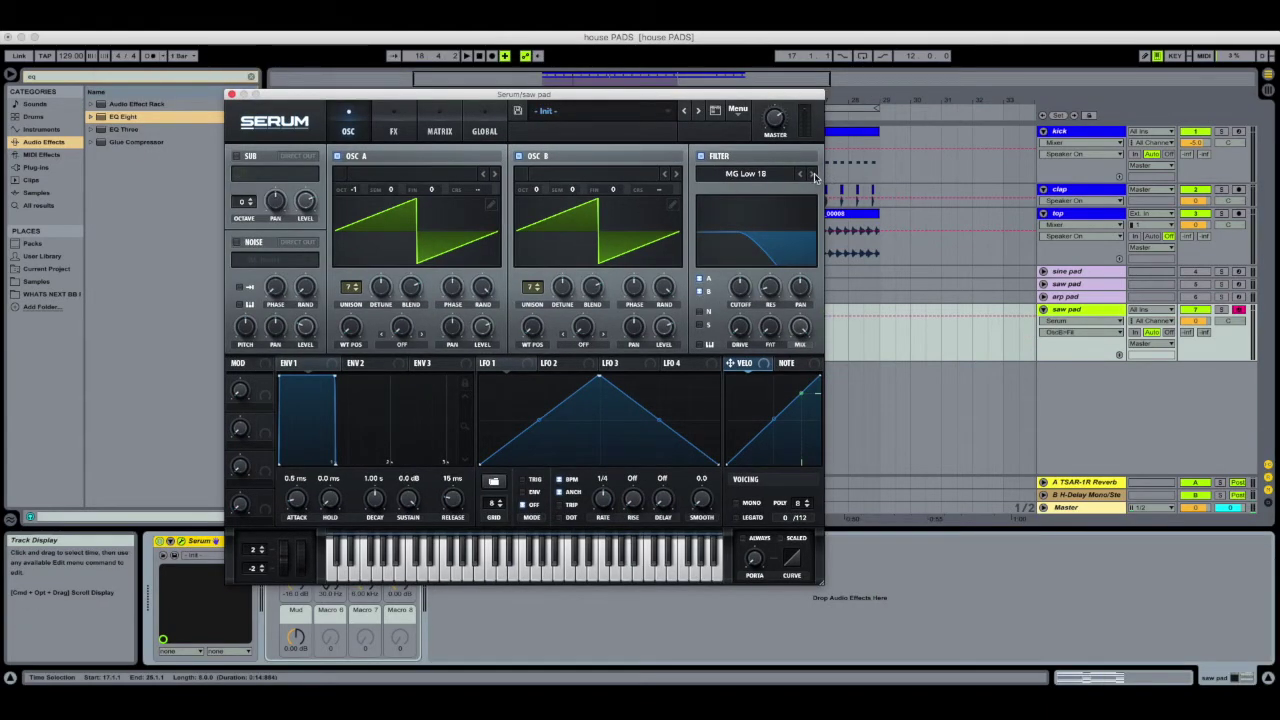
# Sweep and lower the filter cutoff, and add some filter drive while auditioning the saw pad with the drums
pyautogui.click(738, 287)
pyautogui.moveTo(740, 285); pyautogui.dragTo(735, 302)
pyautogui.press('space')
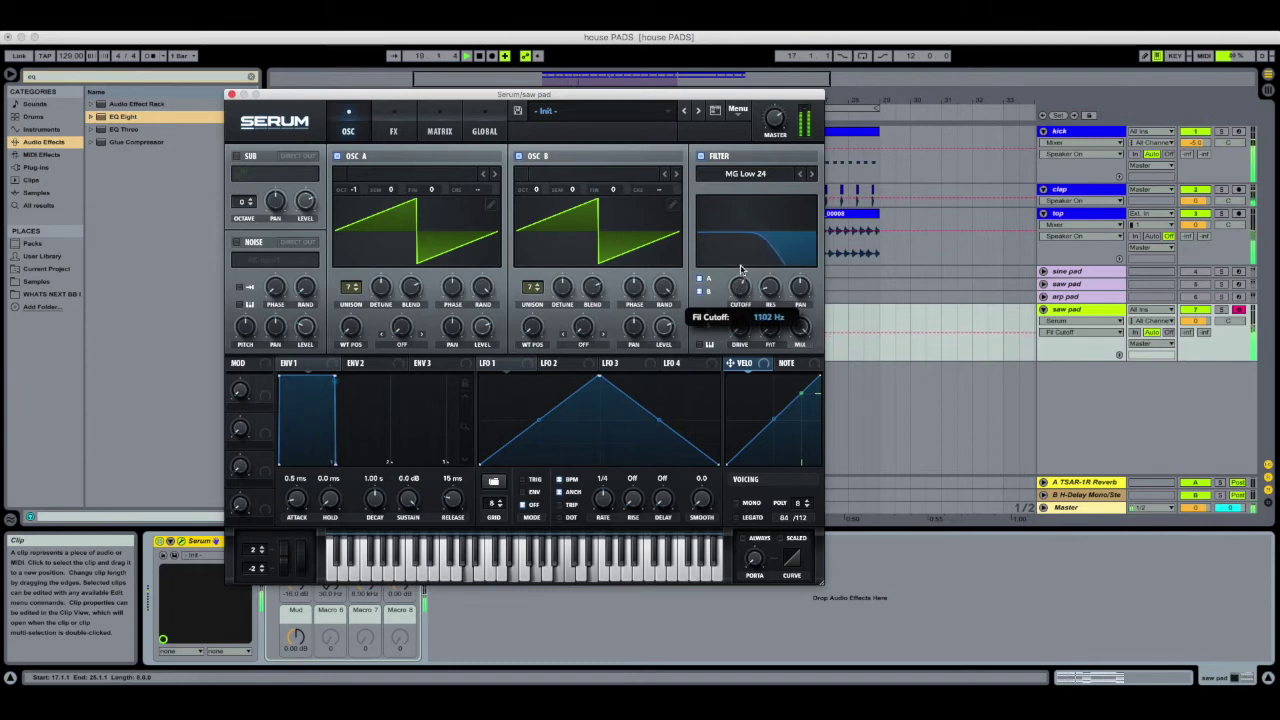
pyautogui.moveTo(741, 269)
pyautogui.mouseDown()
pyautogui.moveTo(746, 248)
pyautogui.moveTo(739, 286)
pyautogui.mouseUp()
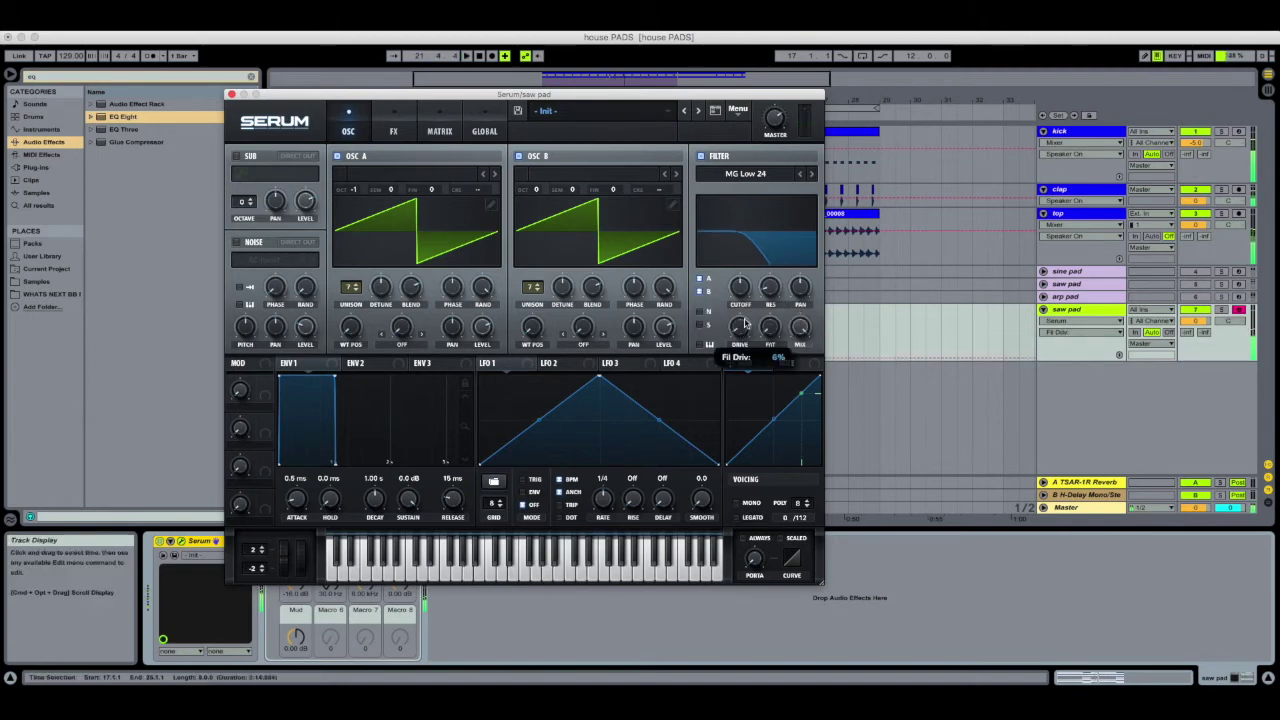
pyautogui.press('space')
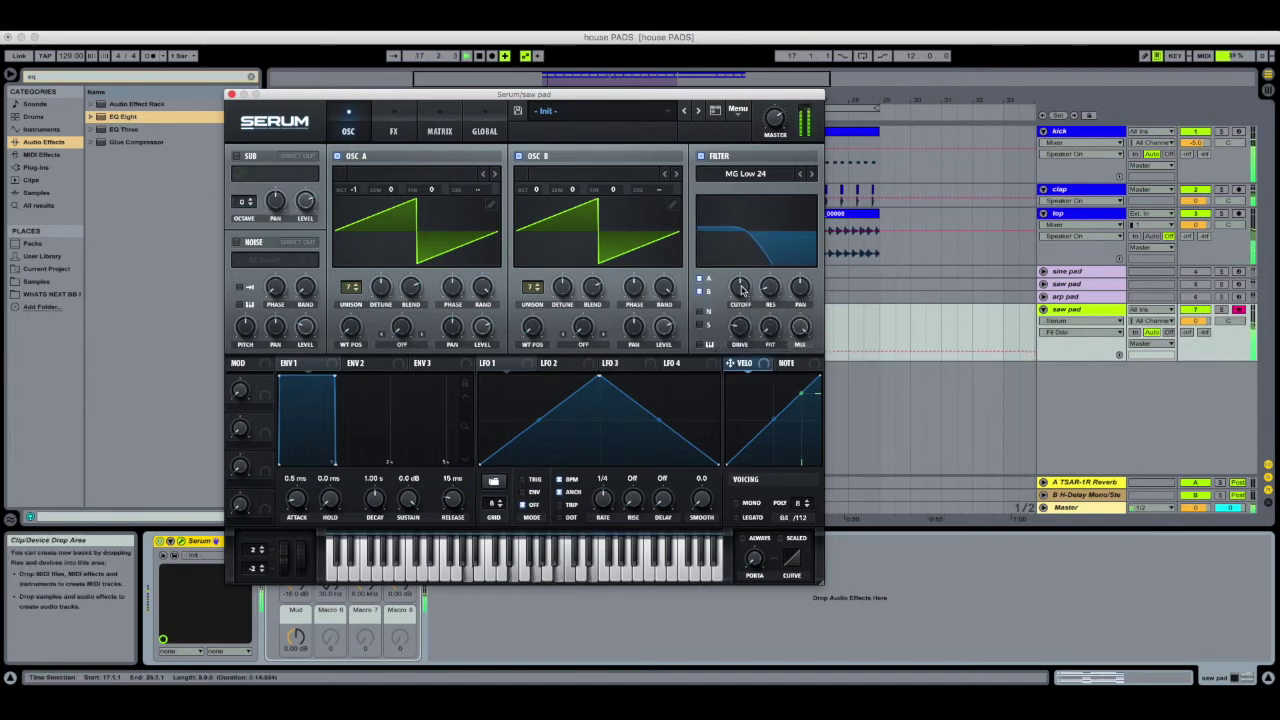
pyautogui.press('space')
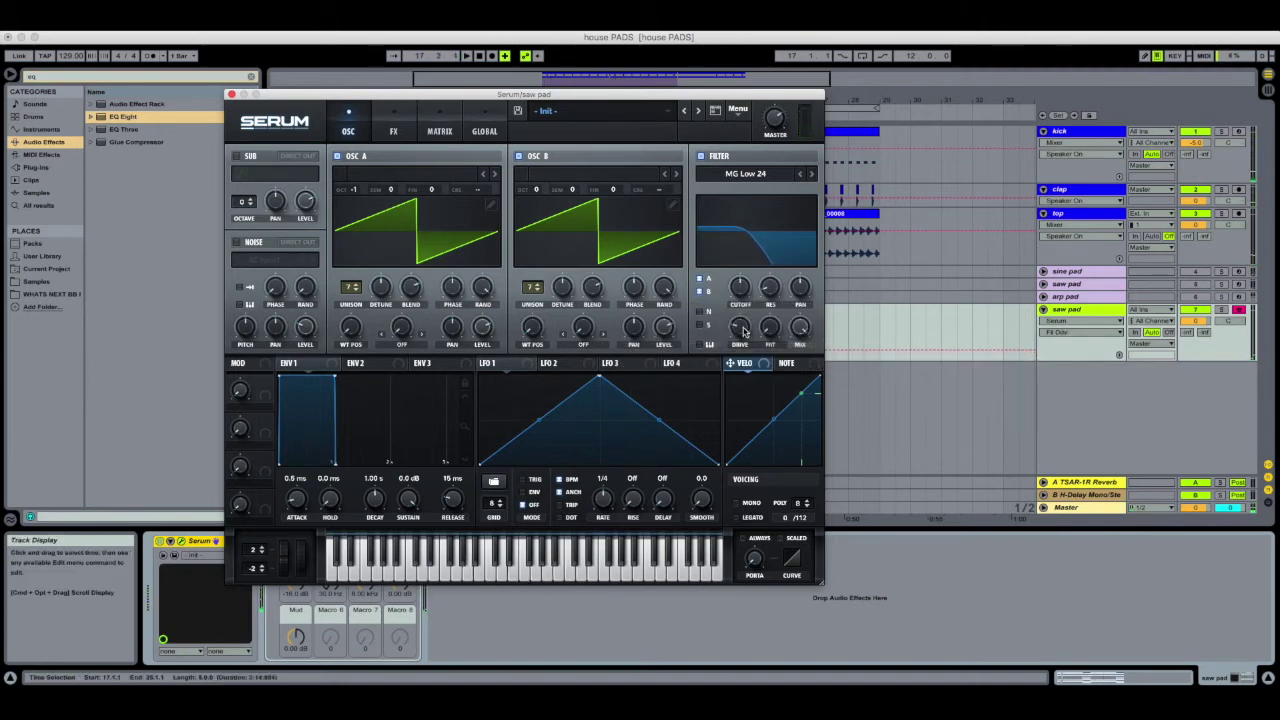
pyautogui.press('space')
pyautogui.press('space')
# Mute the drum tracks, and audition Osc B's unison and Osc A's octave on the pad alone
pyautogui.click(1195, 132)
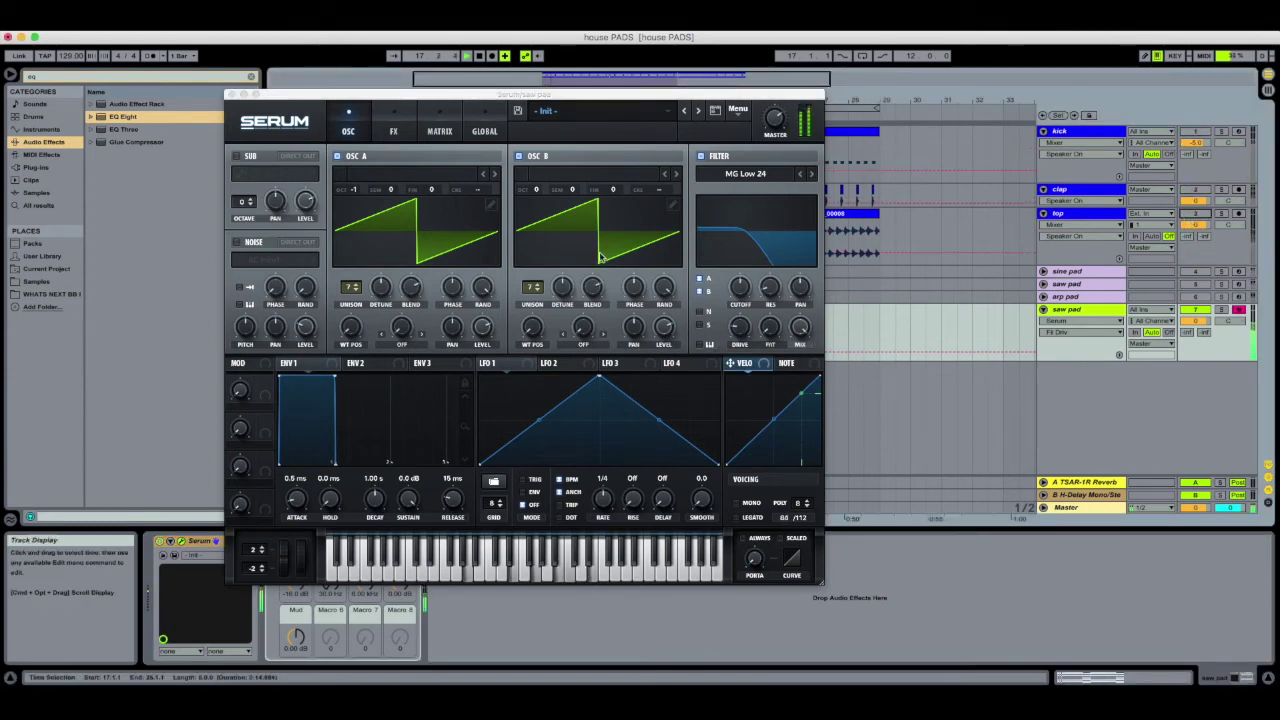
pyautogui.click(531, 290)
pyautogui.moveTo(531, 290); pyautogui.dragTo(532, 288)
pyautogui.click(355, 201)
pyautogui.moveTo(355, 211); pyautogui.dragTo(355, 211)
pyautogui.press('space')
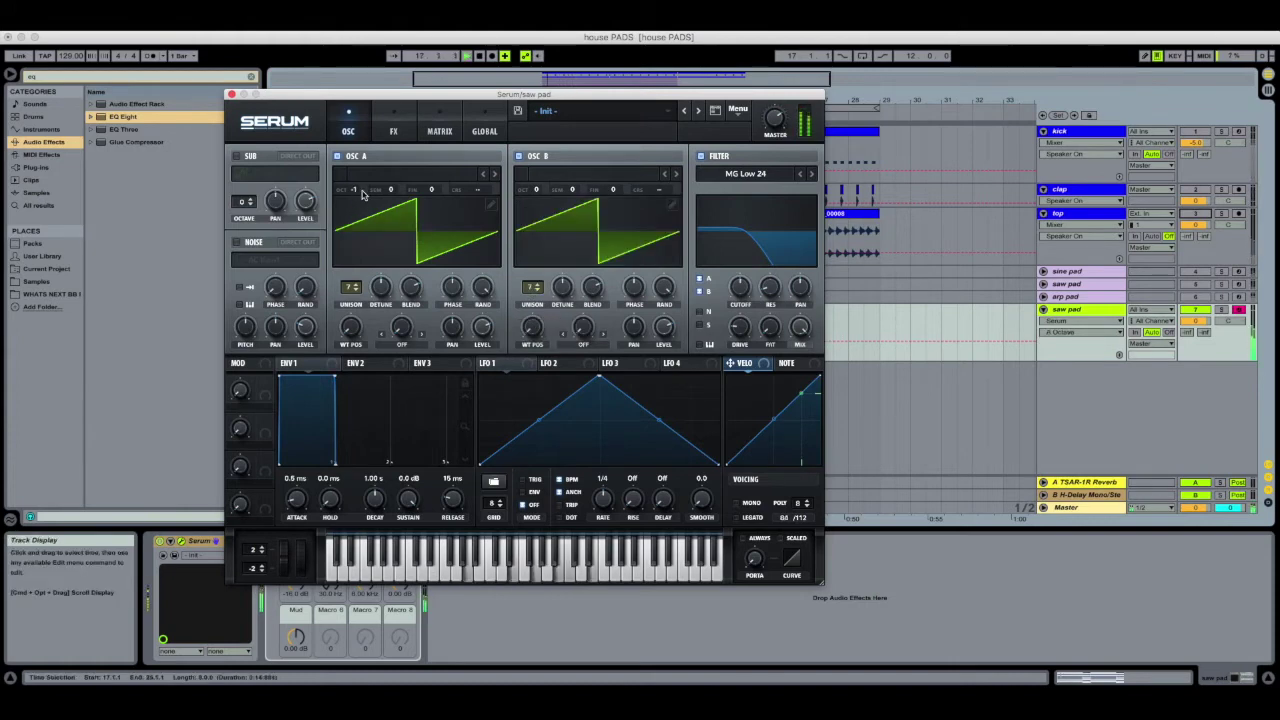
# Shape Env 1 with attack 387 ms, decay about 1.58 s, sustain about -2.5 dB and release 143 ms
pyautogui.moveTo(297, 500); pyautogui.dragTo(305, 467)
pyautogui.moveTo(358, 378); pyautogui.dragTo(384, 387)
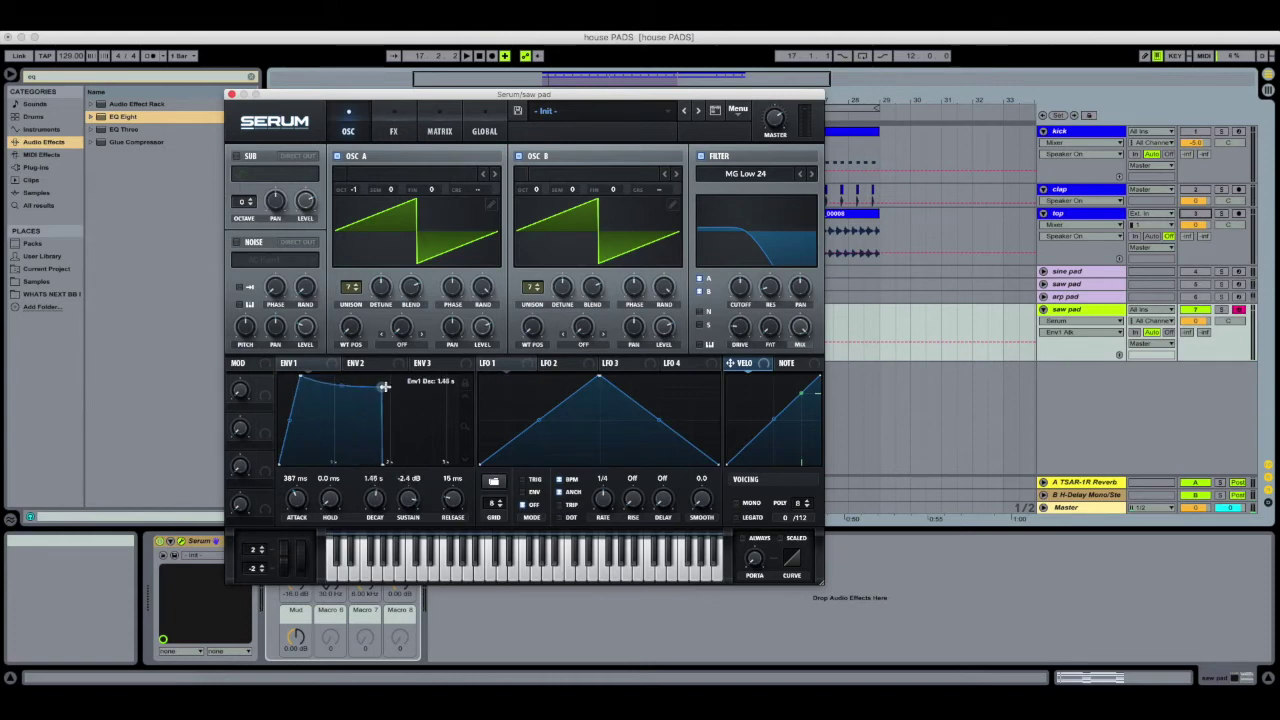
pyautogui.moveTo(456, 508); pyautogui.dragTo(463, 490)
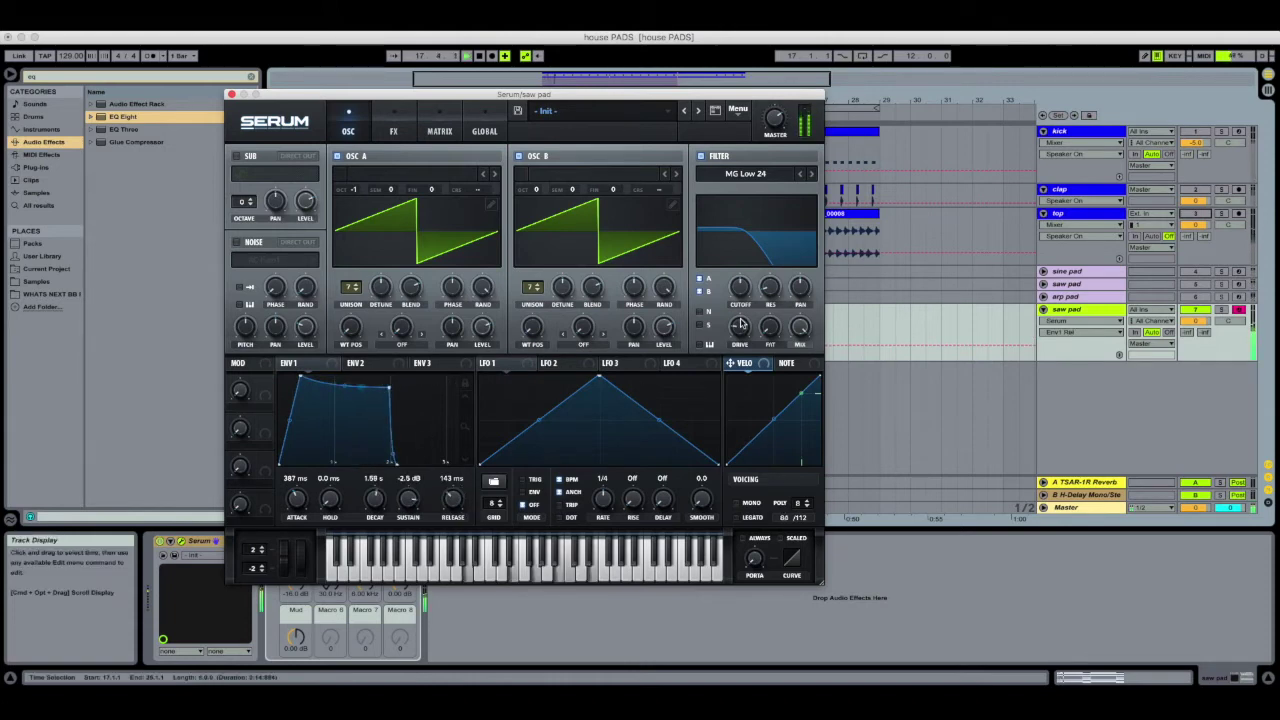
# Adjust the filter drive, and add Serum's Chorus effect with its mix at about 46%
pyautogui.click(741, 325)
pyautogui.click(393, 131)
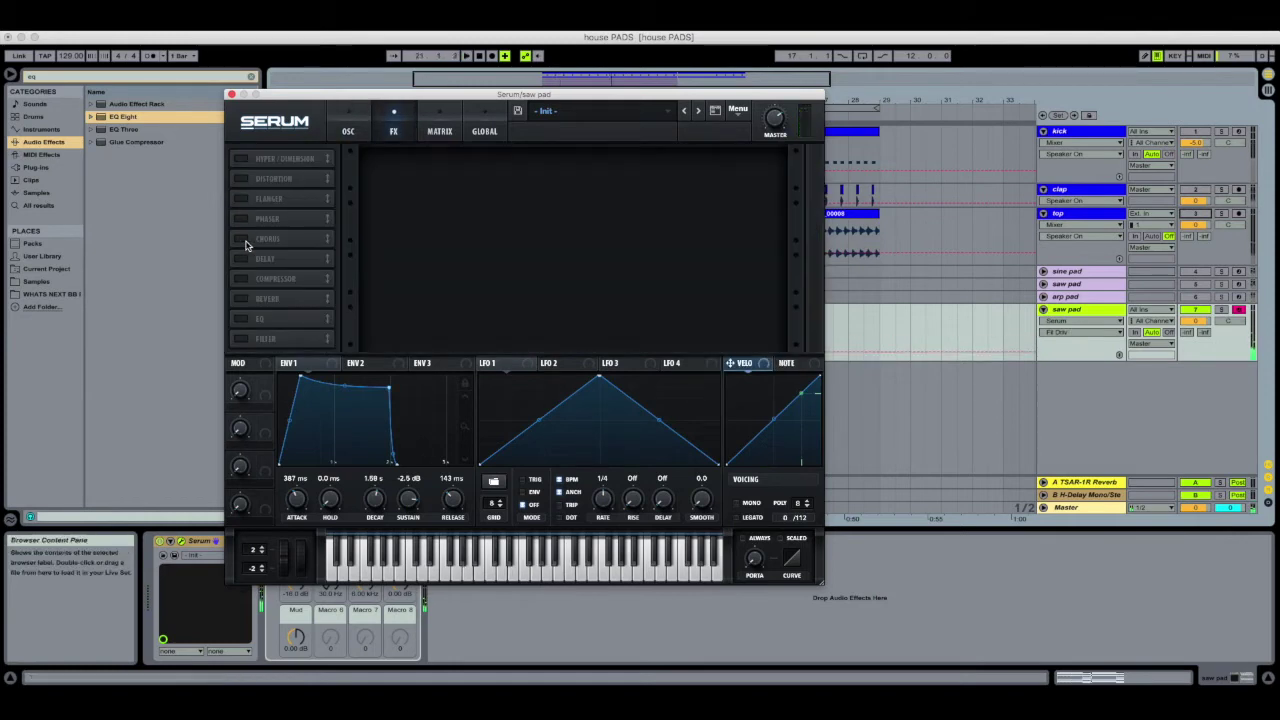
pyautogui.click(244, 240)
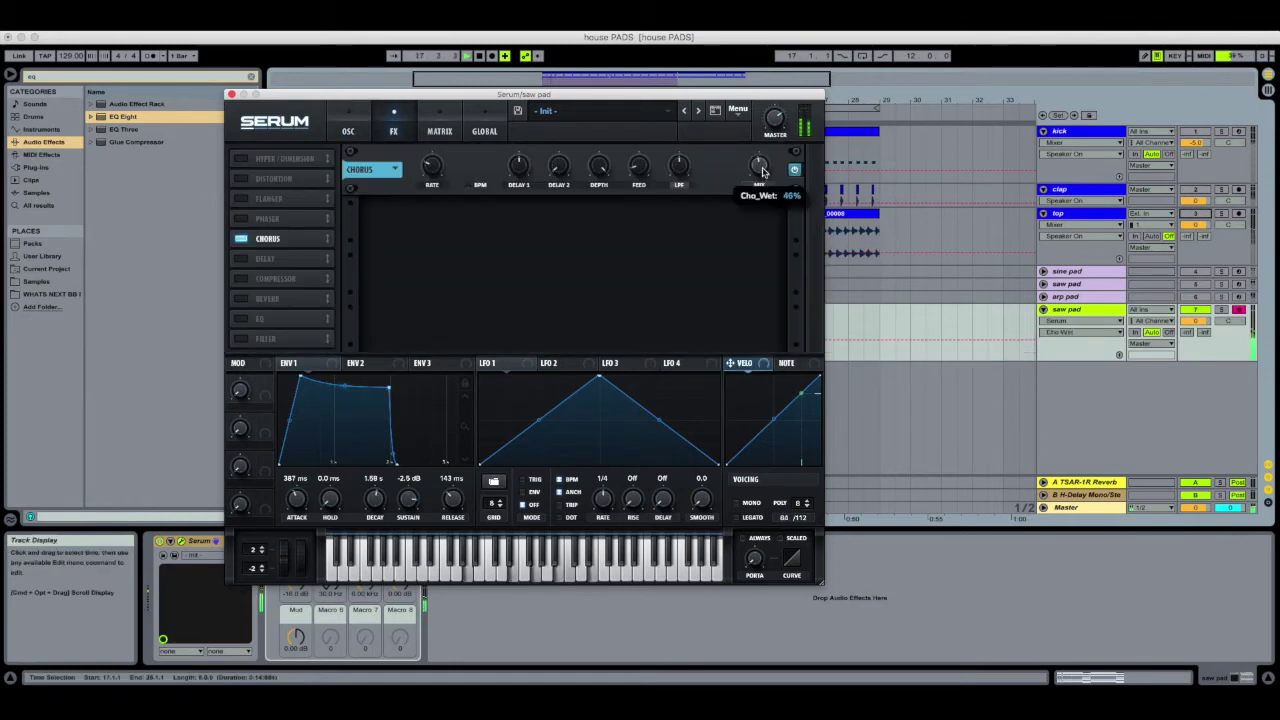
# Return to Serum's oscillator view, and raise the Basic Mix Rack's Gain to -7.44 dB
pyautogui.click(349, 121)
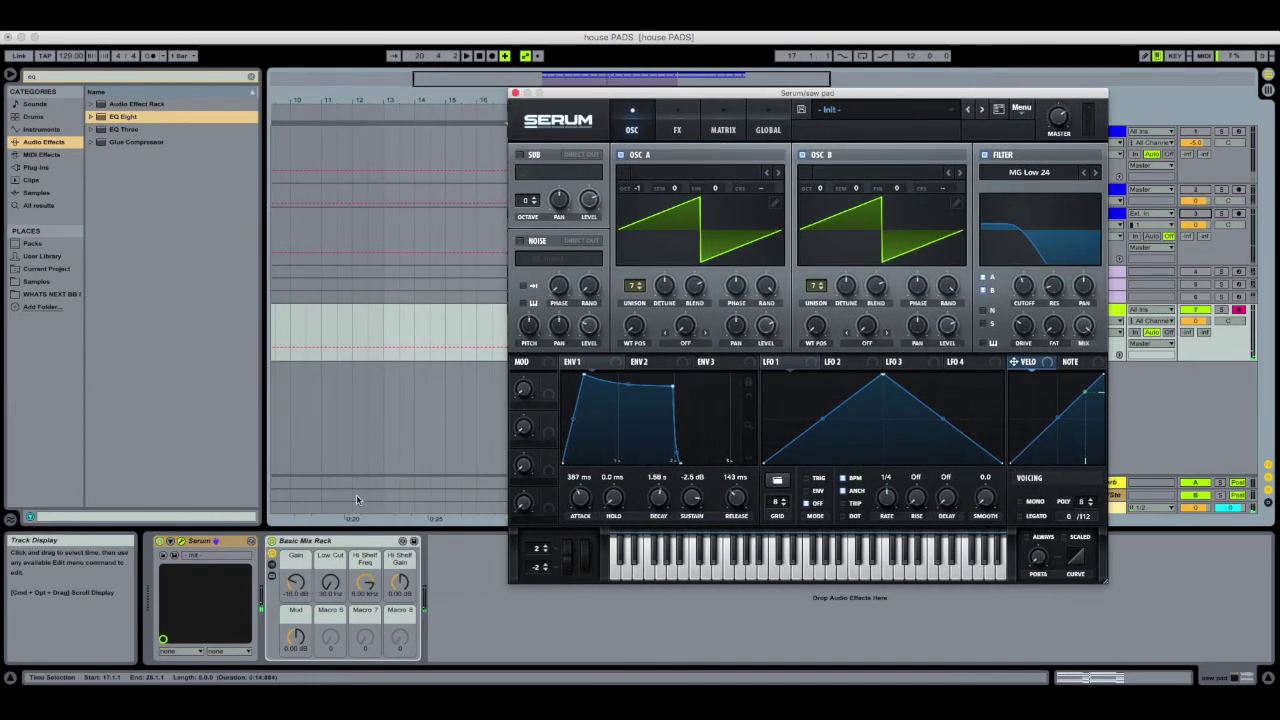
pyautogui.moveTo(296, 583); pyautogui.dragTo(296, 571)
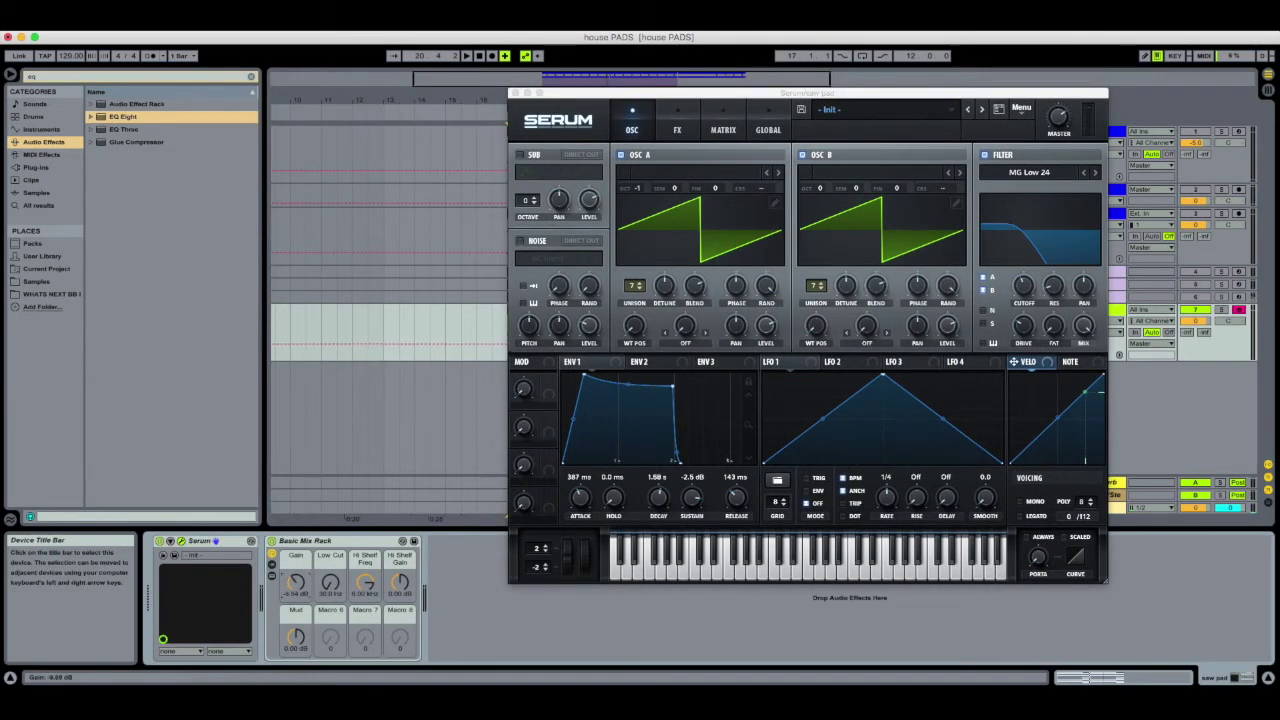
pyautogui.press('space')
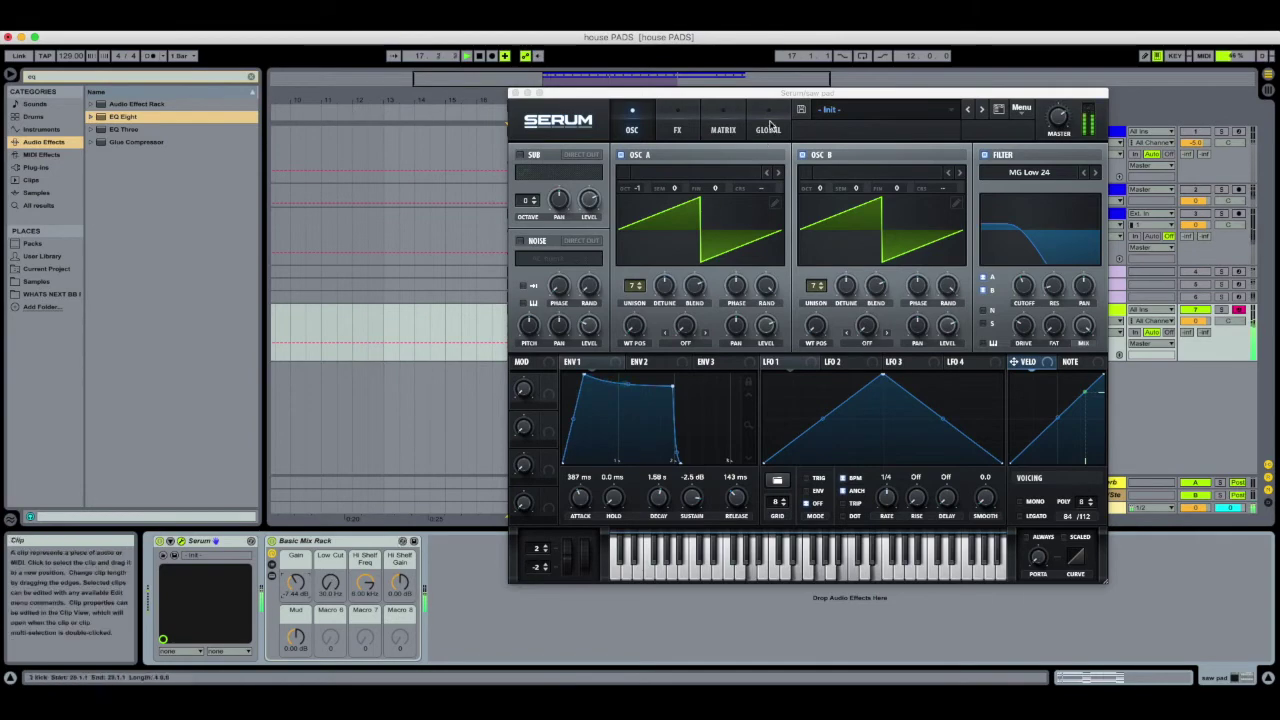
# Adjust Serum's filter cutoff to bring up its automation lane, and move the plugin clear of the saw pad clip
pyautogui.moveTo(759, 92); pyautogui.dragTo(479, 105)
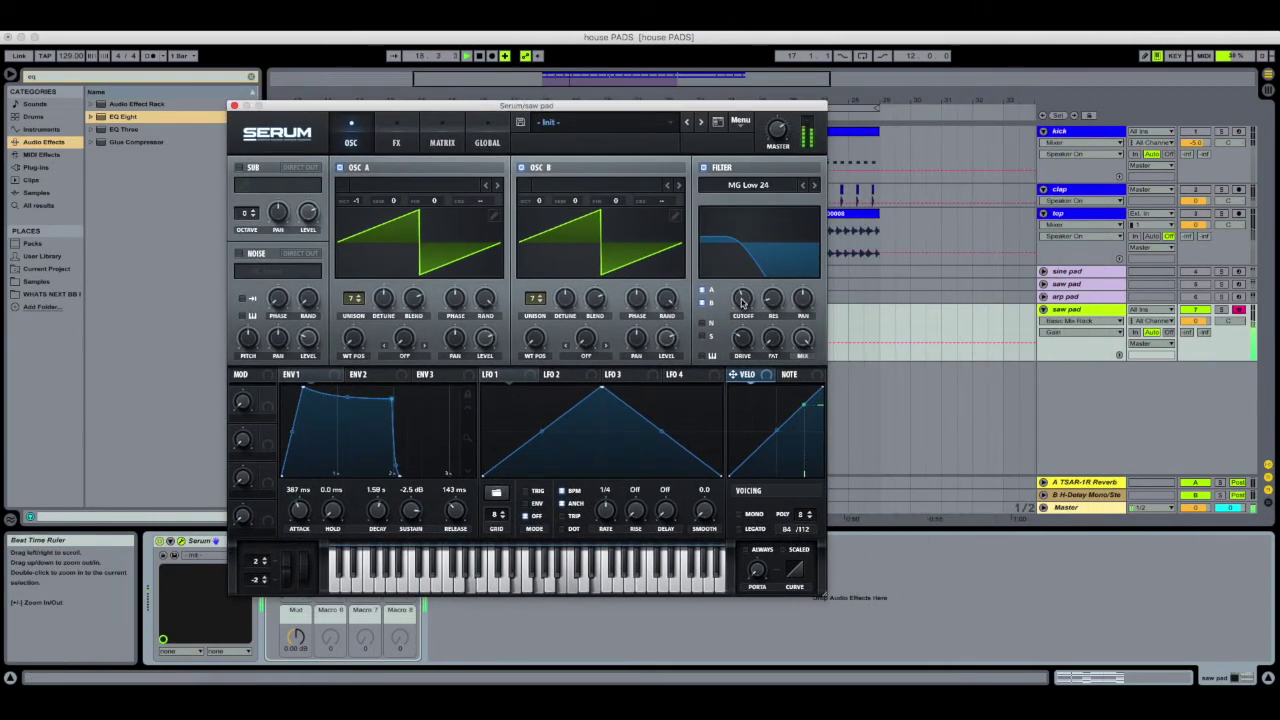
pyautogui.moveTo(741, 303); pyautogui.dragTo(743, 302)
pyautogui.moveTo(590, 103); pyautogui.dragTo(330, 325)
pyautogui.click(489, 522)
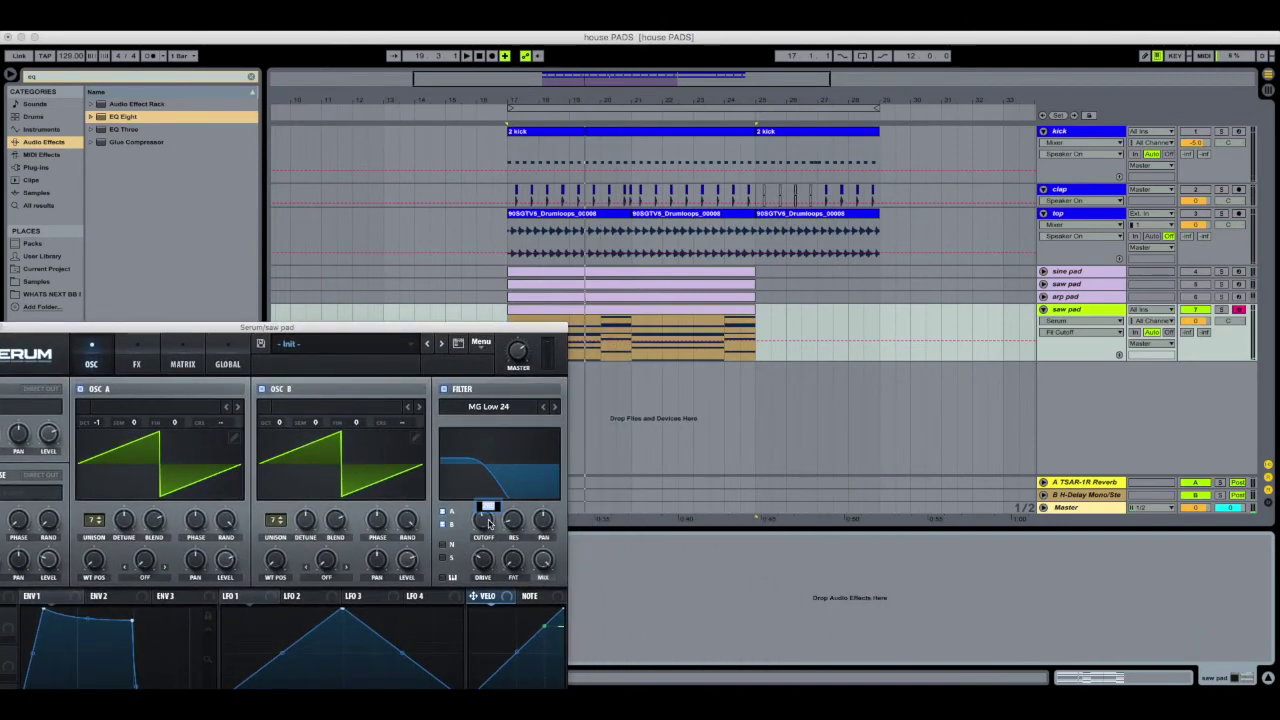
pyautogui.moveTo(484, 330); pyautogui.dragTo(422, 228)
# Delete the filter cutoff automation envelope over the saw pad clip
pyautogui.click(808, 325)
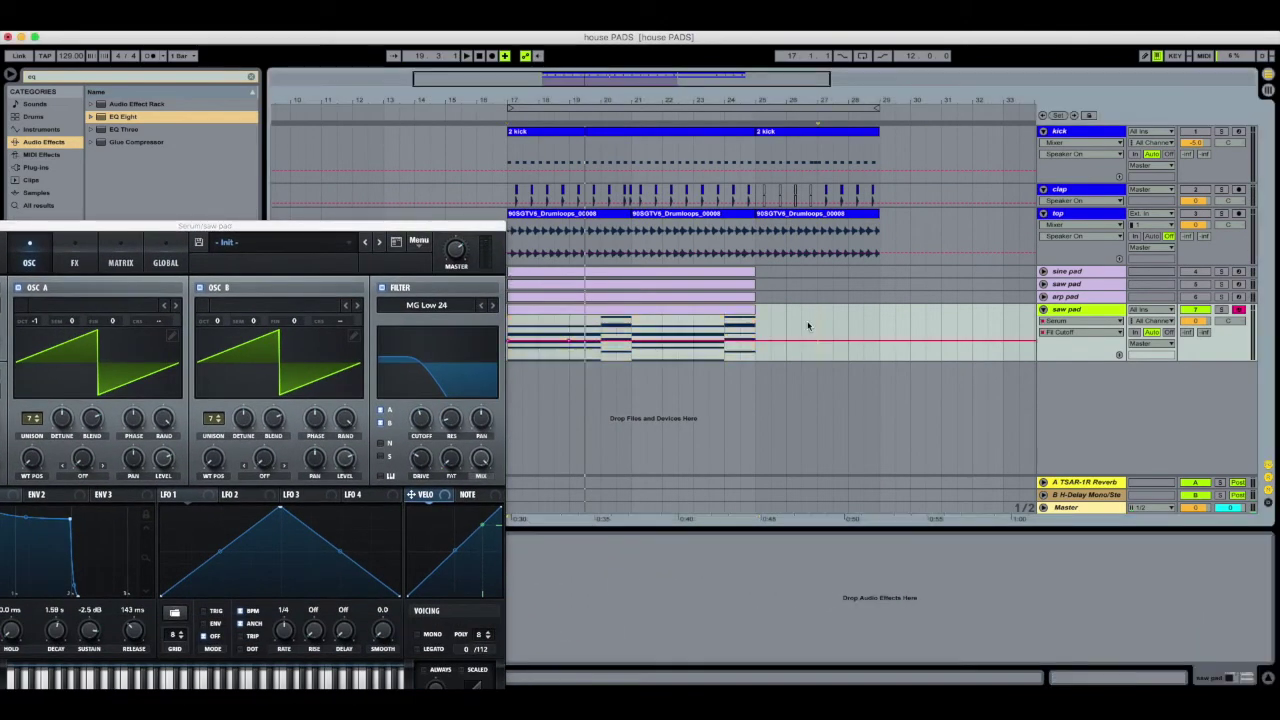
pyautogui.rightClick(509, 330)
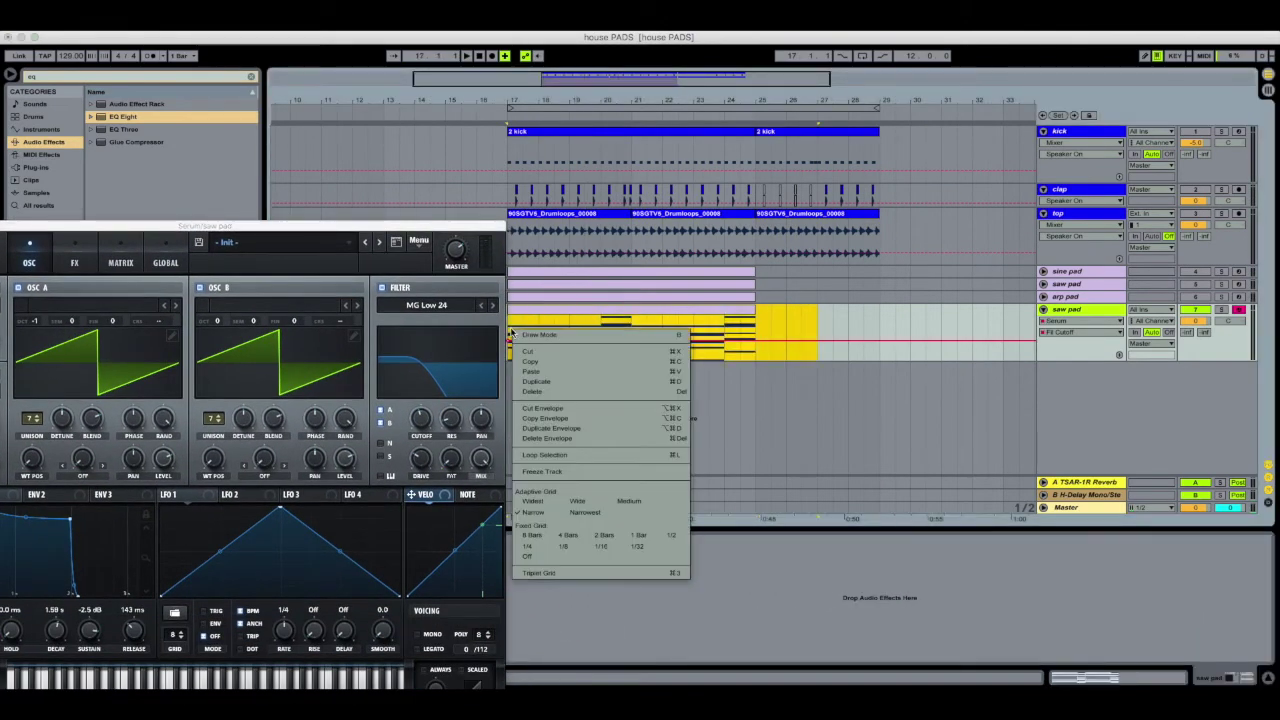
pyautogui.click(564, 441)
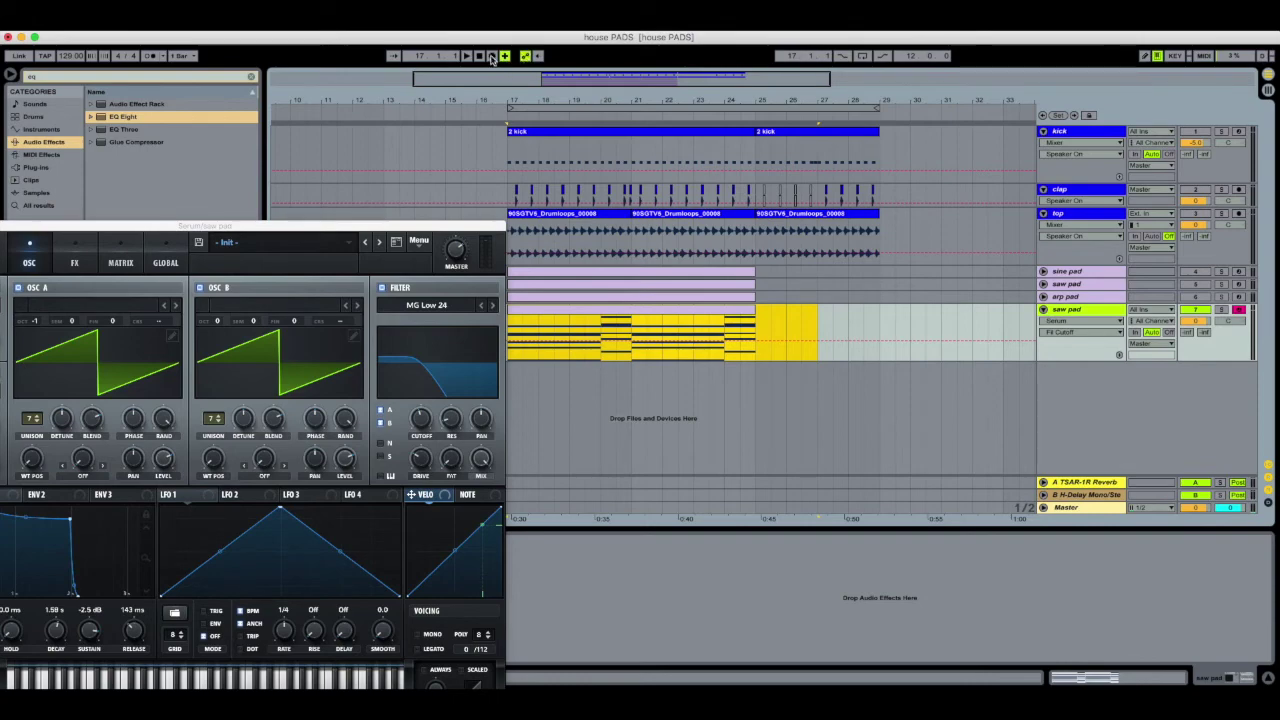
# Unmute the drum tracks, and record a pass of filter cutoff movement over the saw pad clip
pyautogui.moveTo(420, 227); pyautogui.dragTo(678, 120)
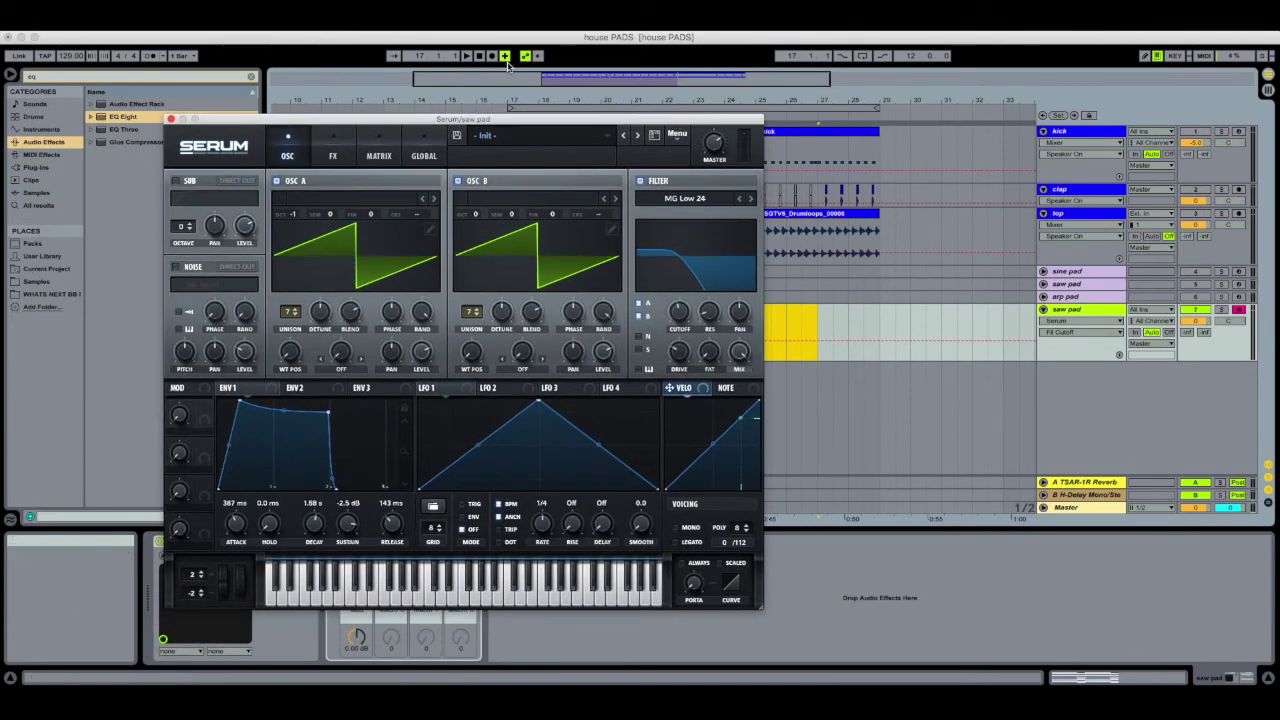
pyautogui.click(1192, 214)
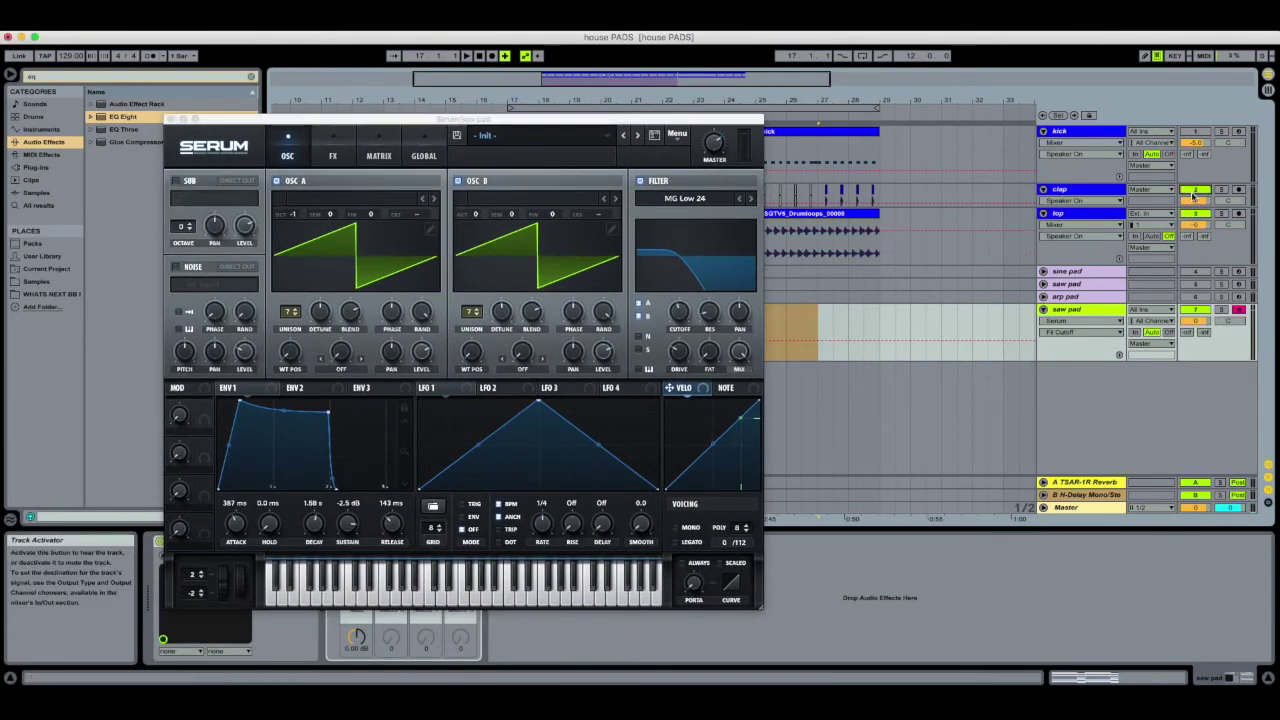
pyautogui.click(491, 56)
pyautogui.moveTo(681, 319)
pyautogui.mouseDown()
pyautogui.moveTo(684, 307)
pyautogui.moveTo(680, 318)
pyautogui.mouseUp()
pyautogui.press('space')
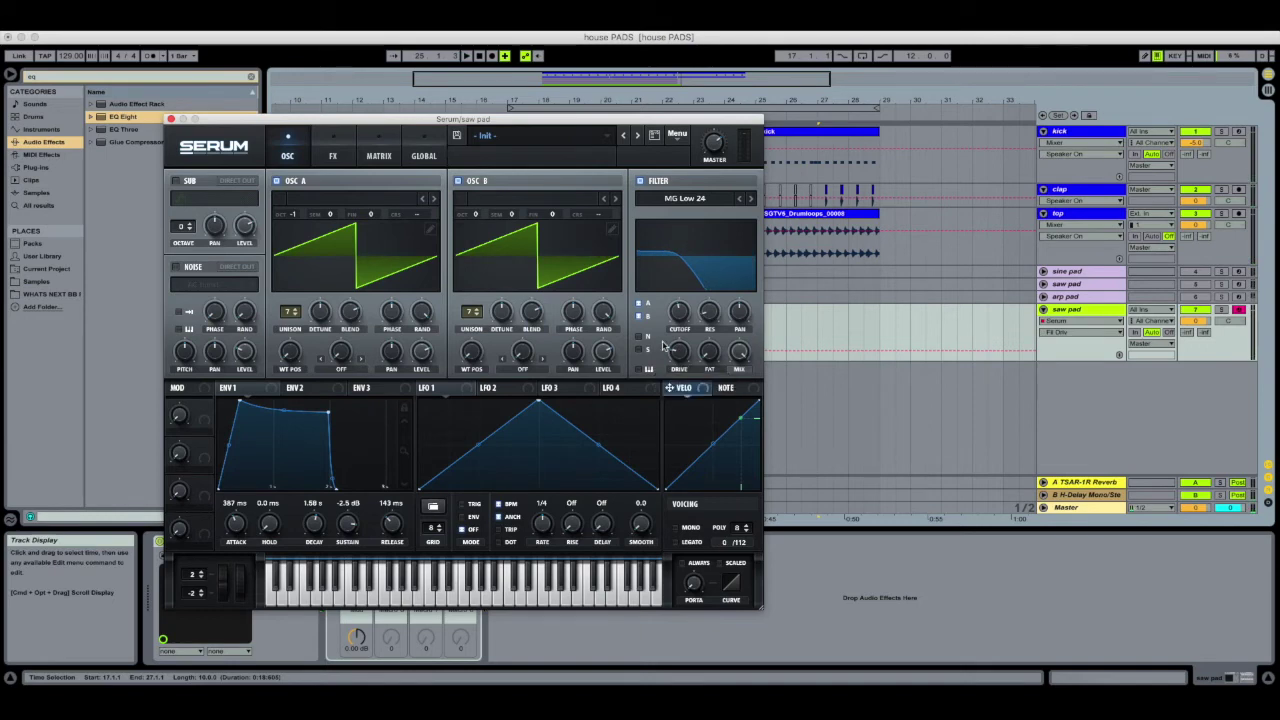
# Close Serum, examine the device chain of the collapsed saw pad track, and return to the new saw pad track
pyautogui.click(171, 119)
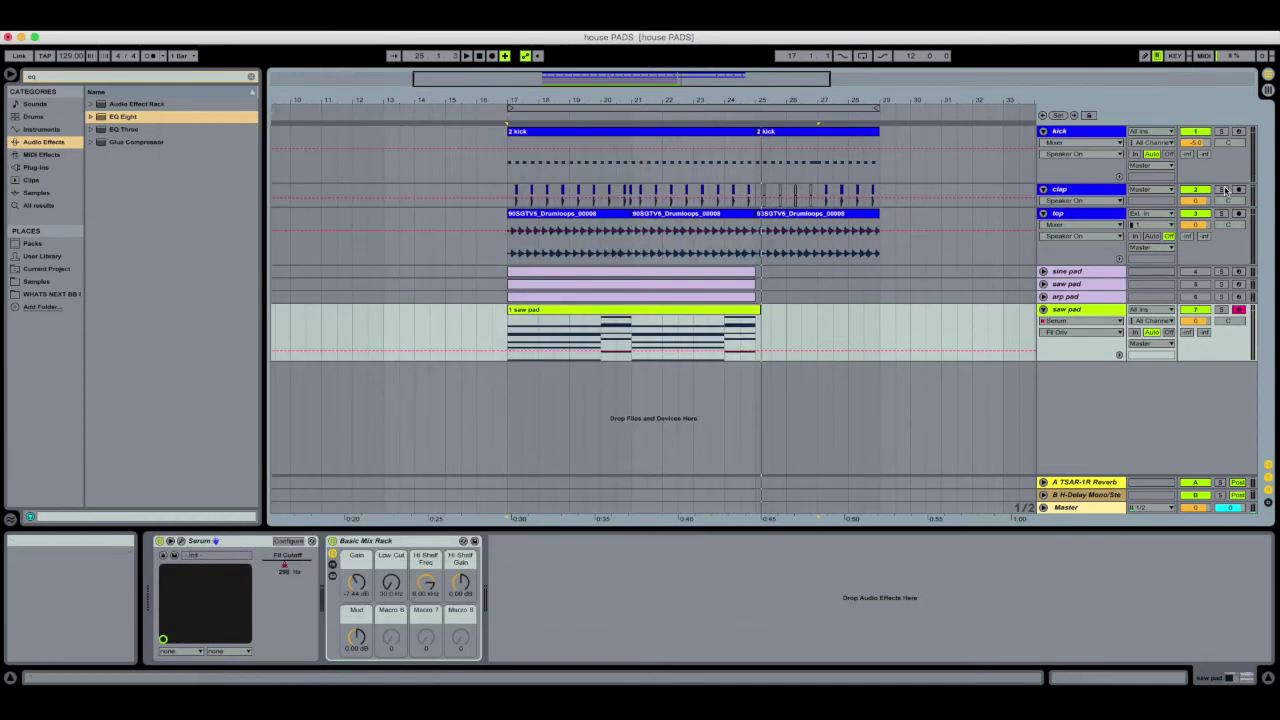
pyautogui.click(1080, 285)
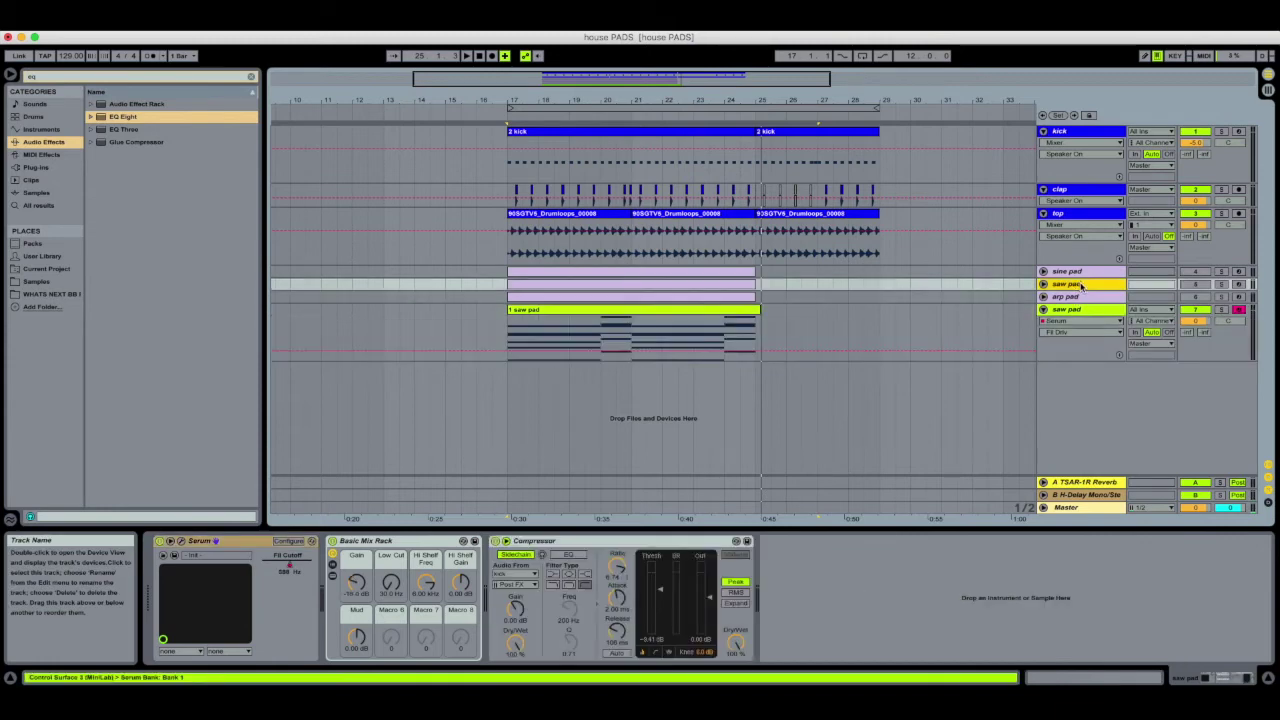
pyautogui.click(1081, 310)
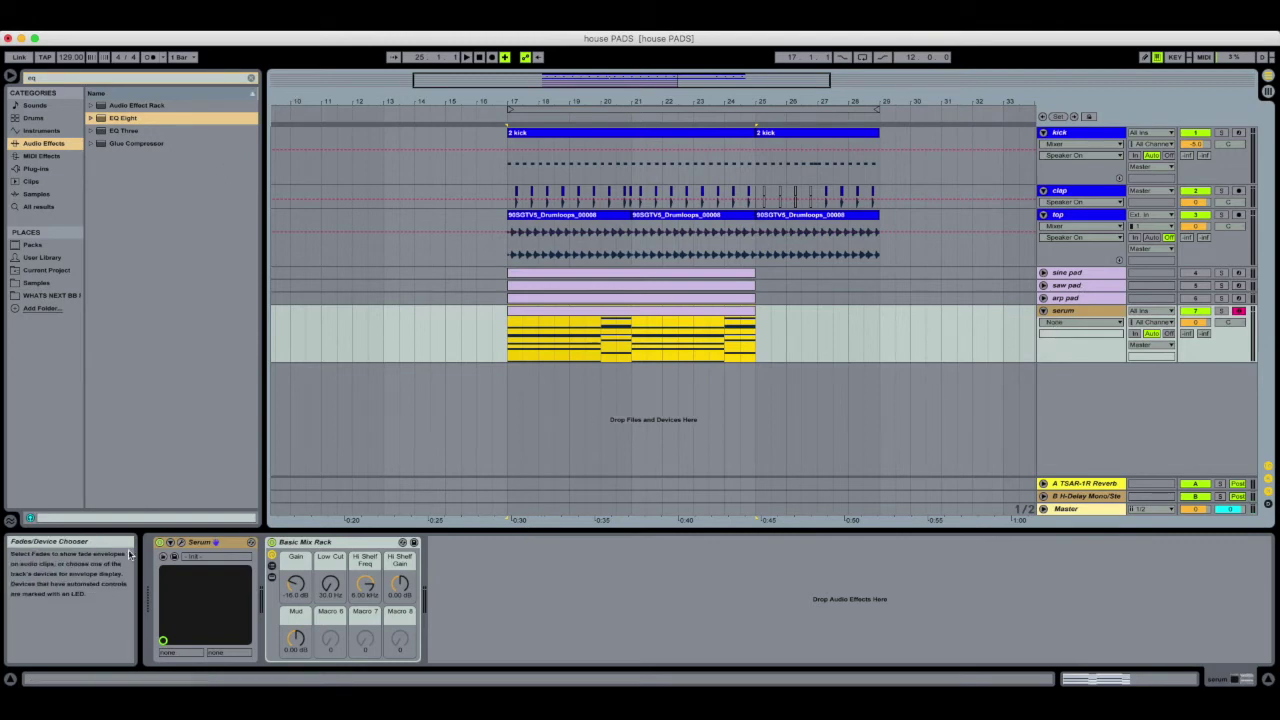
# Open Serum on the serum track, and load the Analog_BD_Sin wavetable into Osc A
pyautogui.click(185, 543)
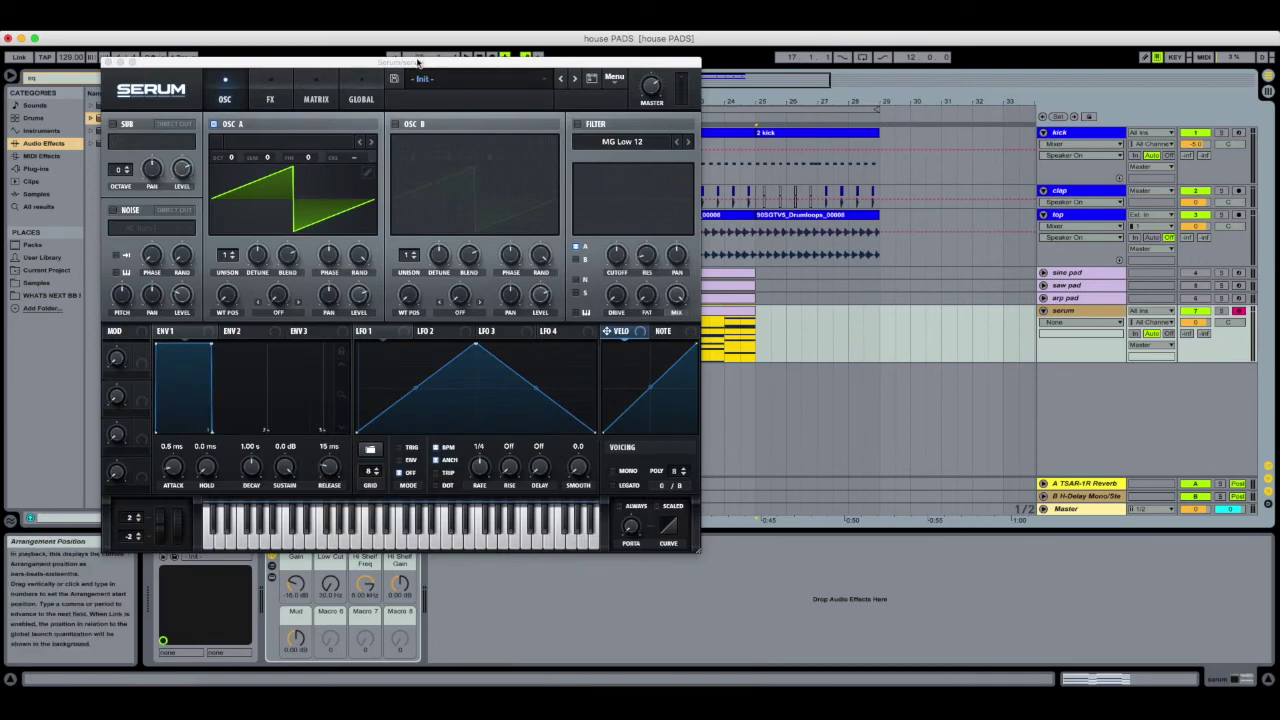
pyautogui.moveTo(415, 59); pyautogui.dragTo(698, 124)
pyautogui.click(593, 201)
pyautogui.moveTo(590, 216)
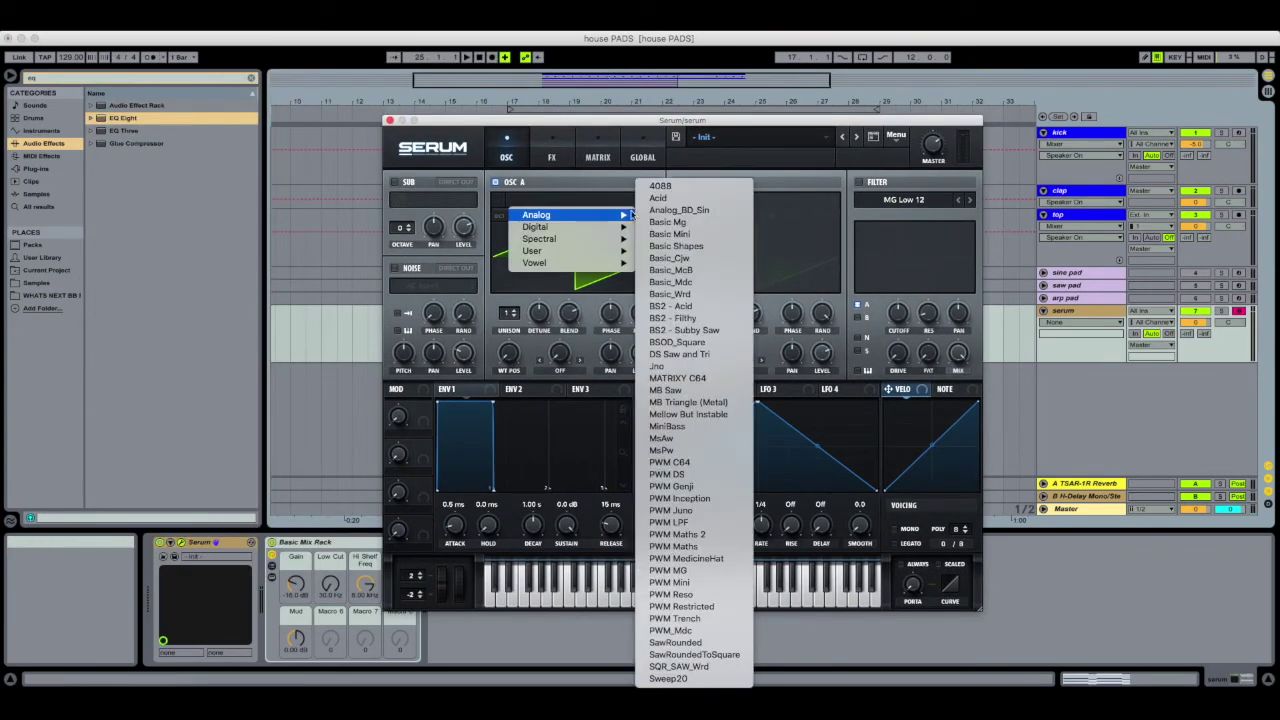
pyautogui.click(678, 210)
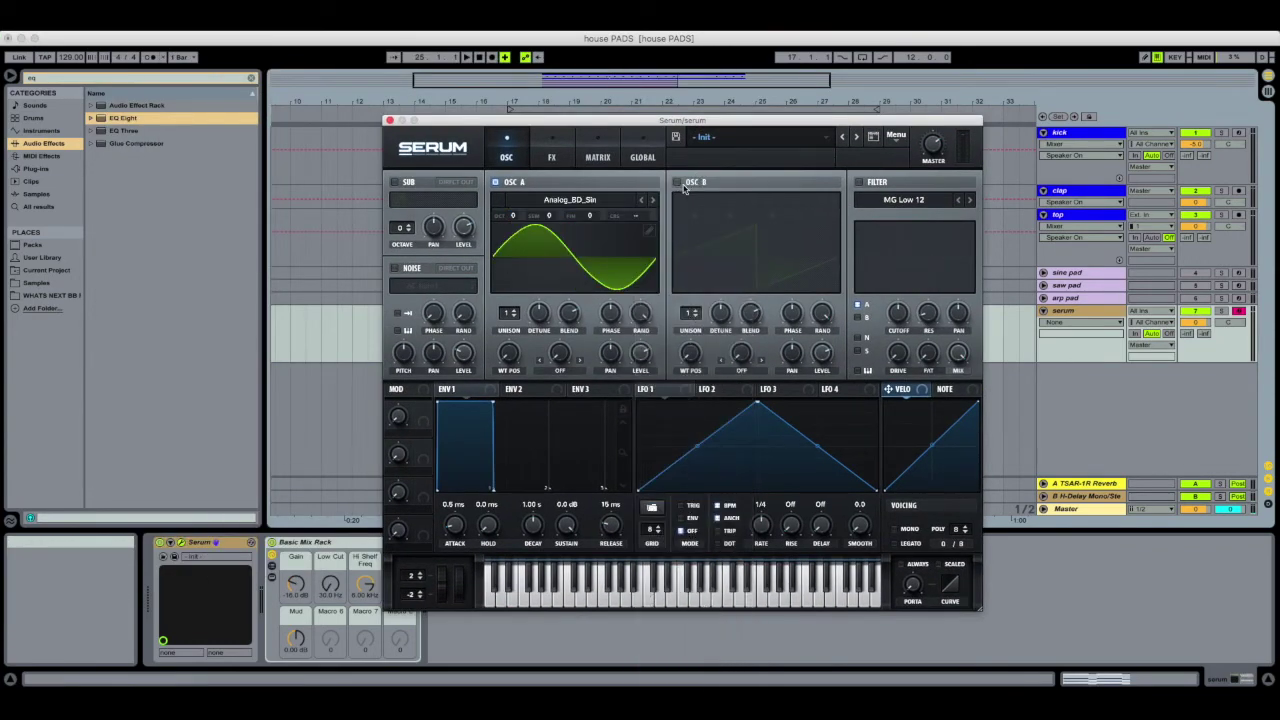
# Enable Osc B with its default saw, and set Osc A to octave -1 and Osc B to octave +1
pyautogui.click(680, 184)
pyautogui.click(740, 200)
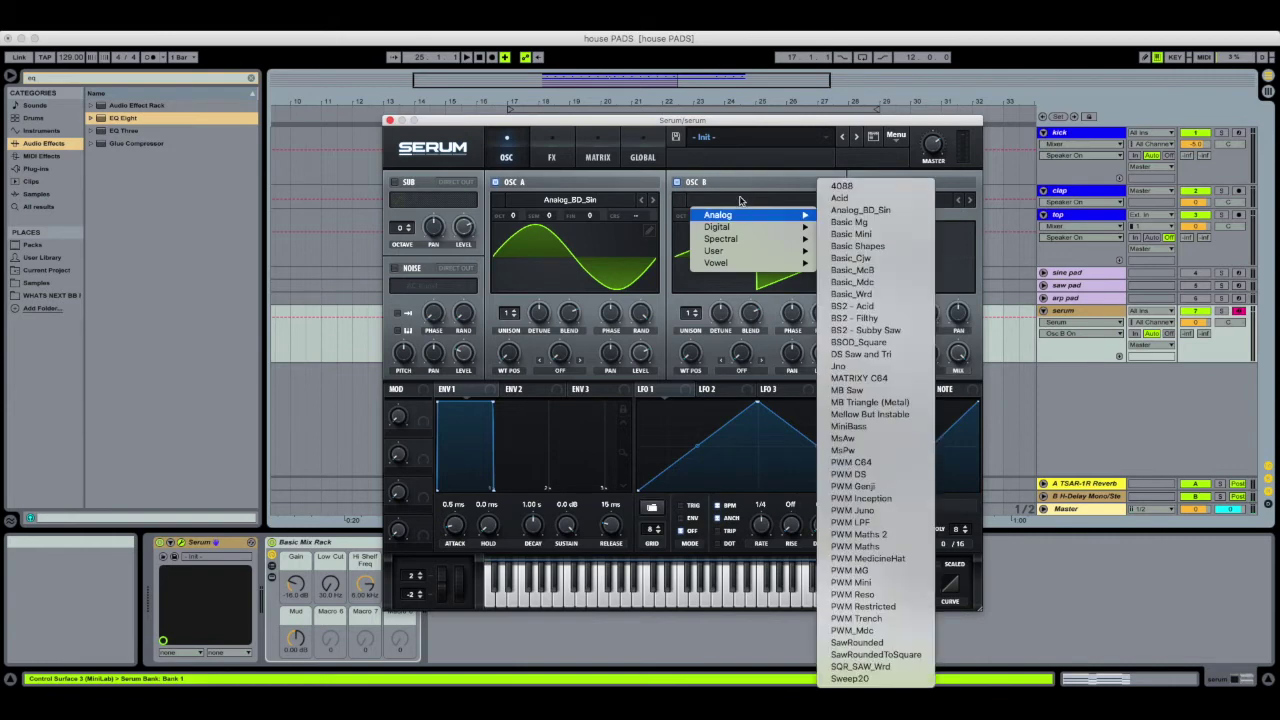
pyautogui.click(741, 201)
pyautogui.moveTo(514, 218); pyautogui.dragTo(515, 231)
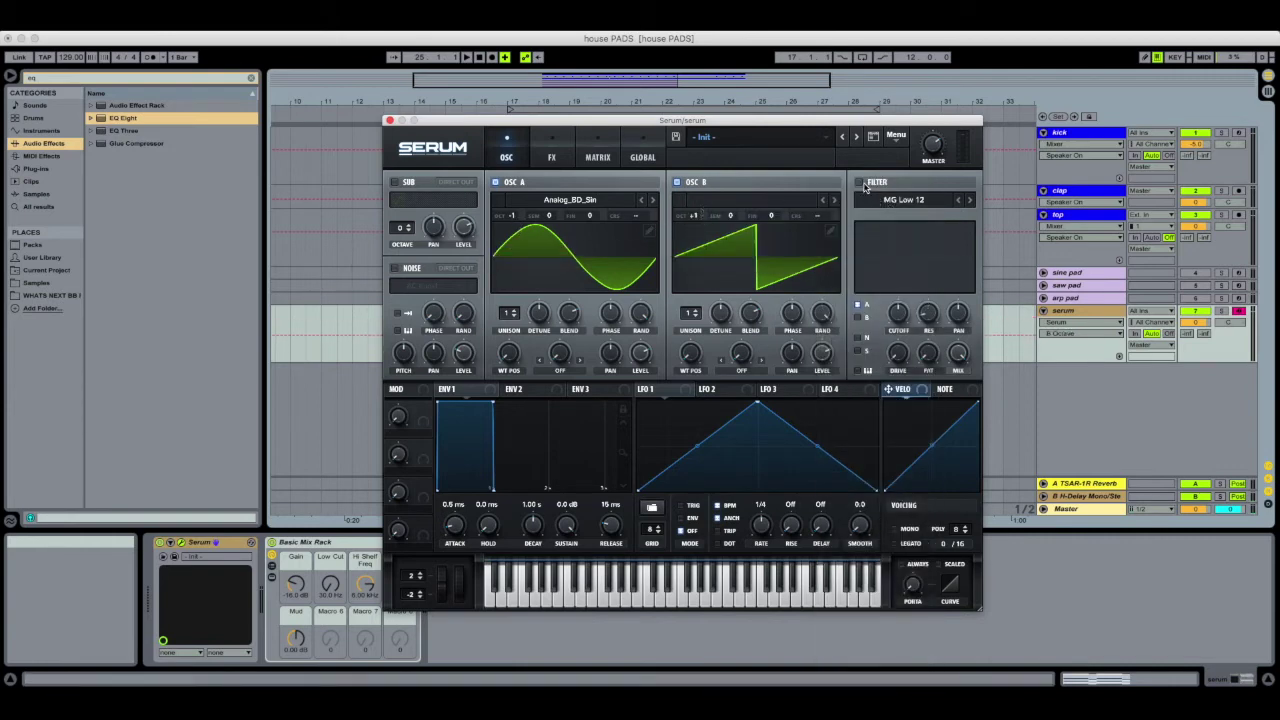
# Enable the MG Low 12 filter on both oscillators with some drive, and lower Osc B's level during playback
pyautogui.click(859, 182)
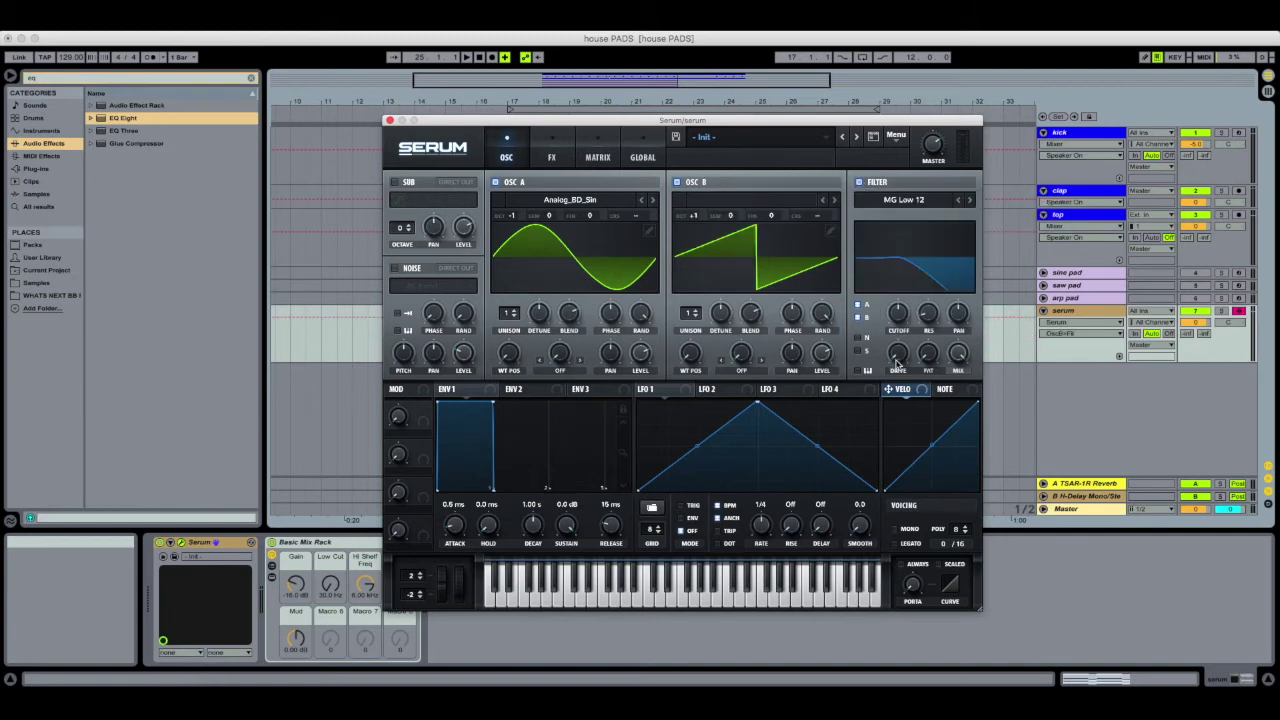
pyautogui.press('space')
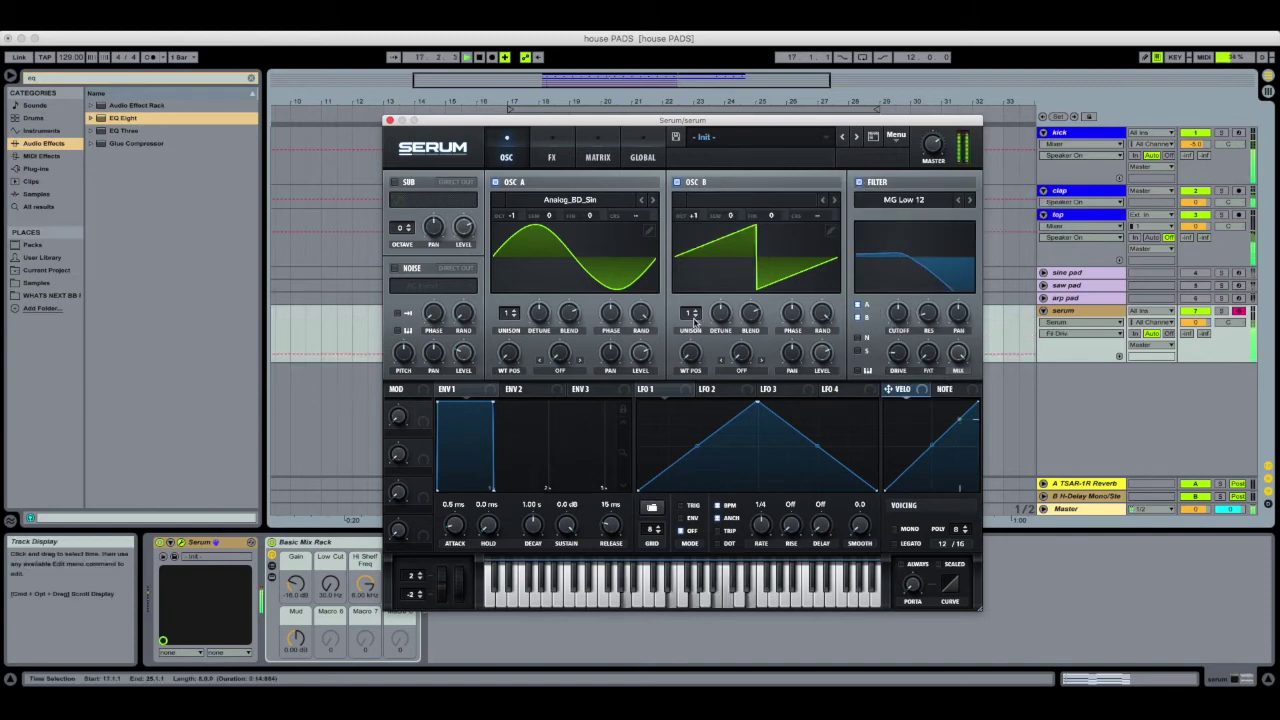
pyautogui.moveTo(825, 354); pyautogui.dragTo(824, 368)
pyautogui.press('space')
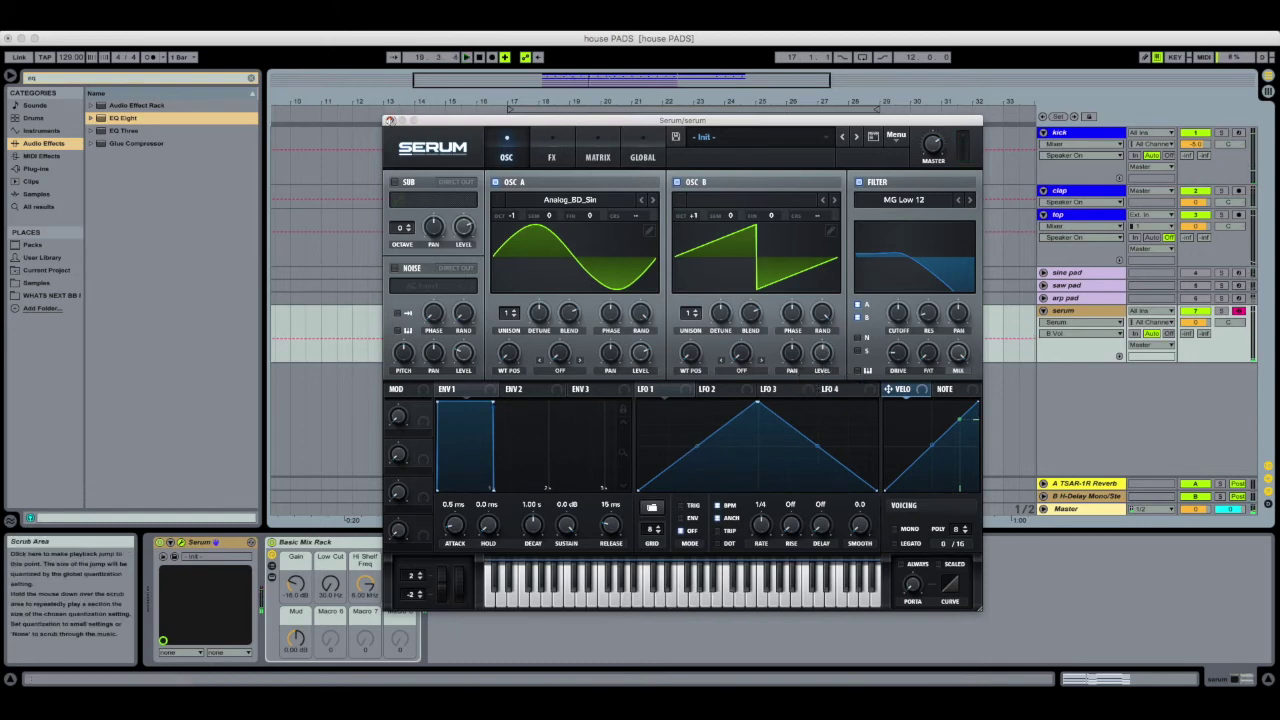
# Look over Serum's FX and matrix pages, and close the synth window
pyautogui.click(551, 150)
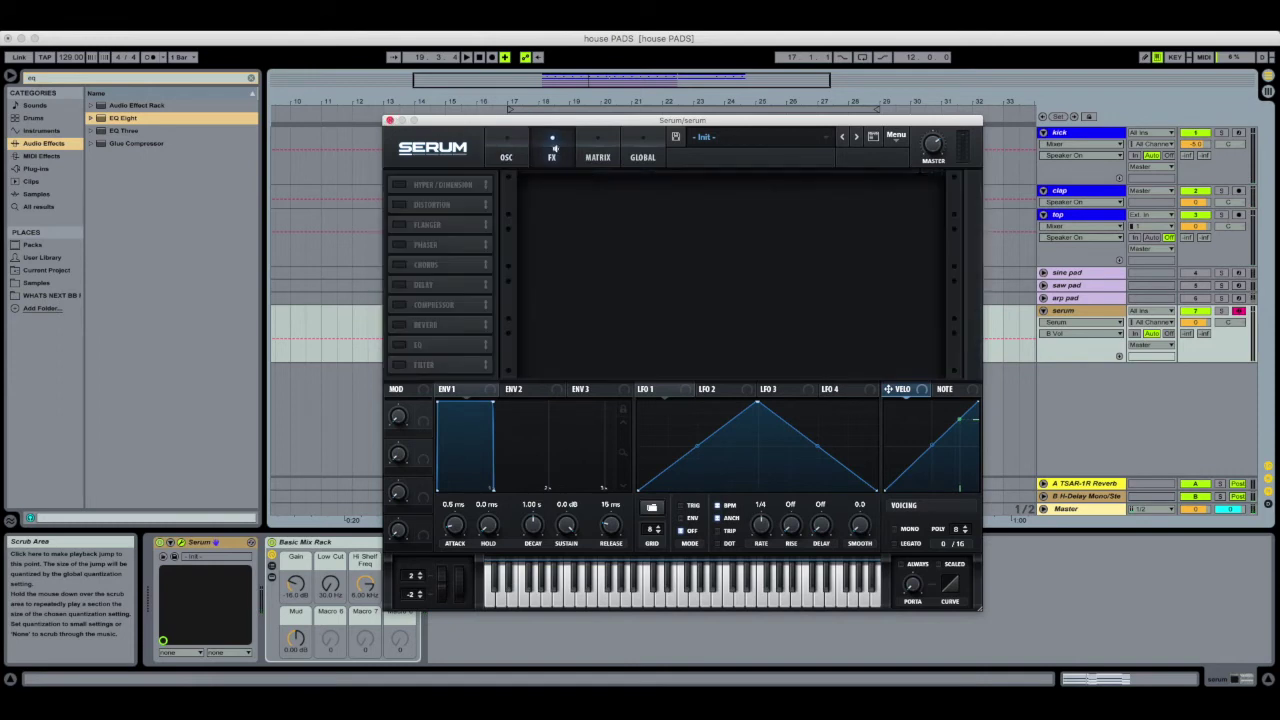
pyautogui.click(597, 150)
pyautogui.click(551, 150)
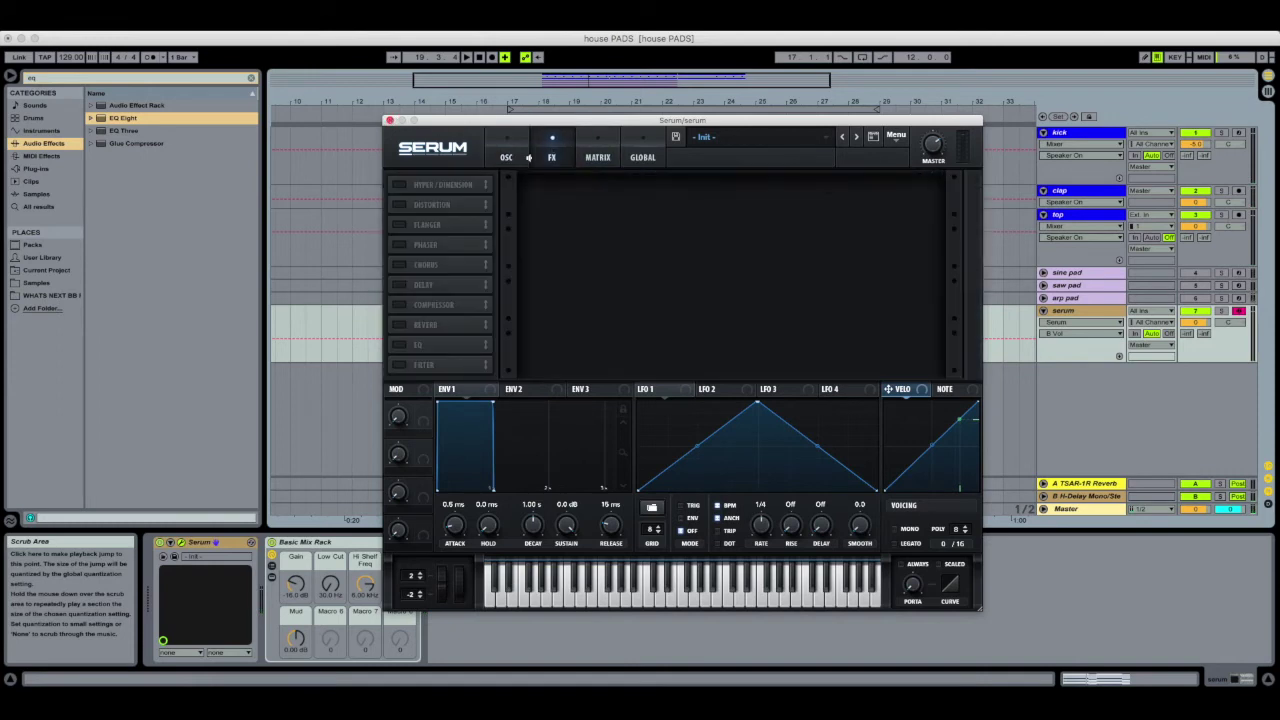
pyautogui.click(389, 120)
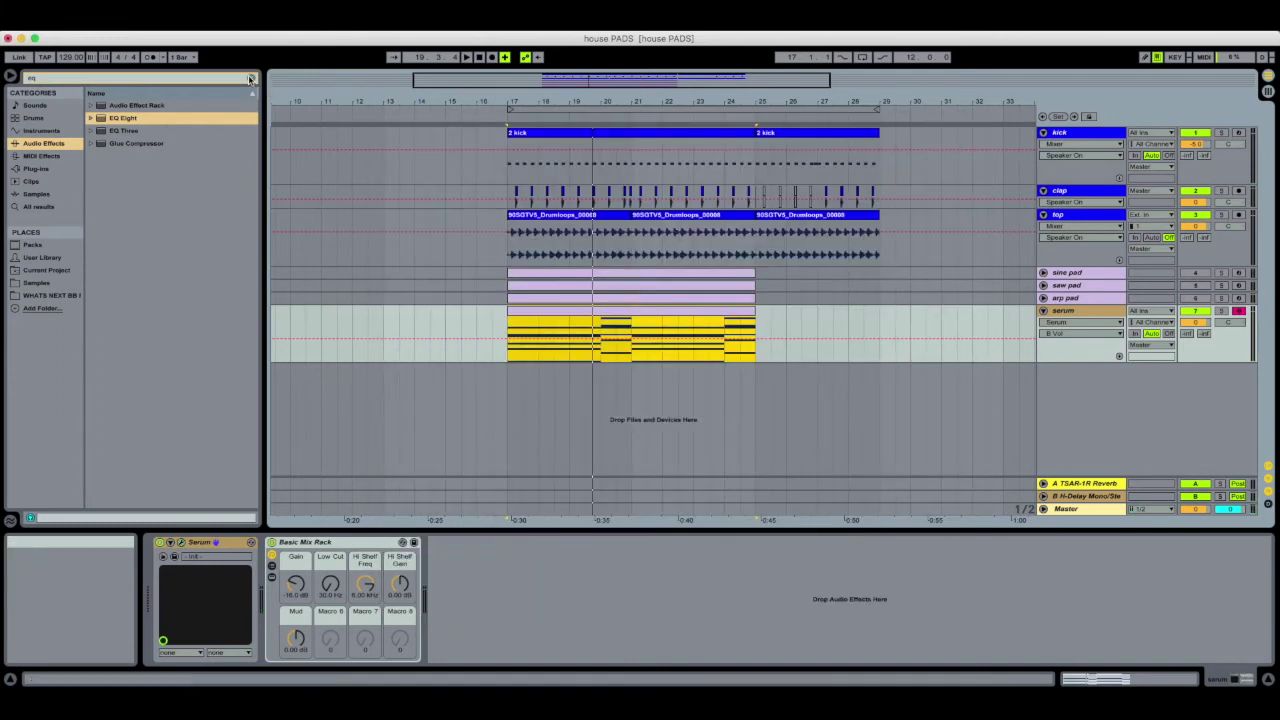
# Search the MIDI effects for "arp" and add the Arpeggiator to the serum track
pyautogui.click(250, 79)
pyautogui.write('arp')
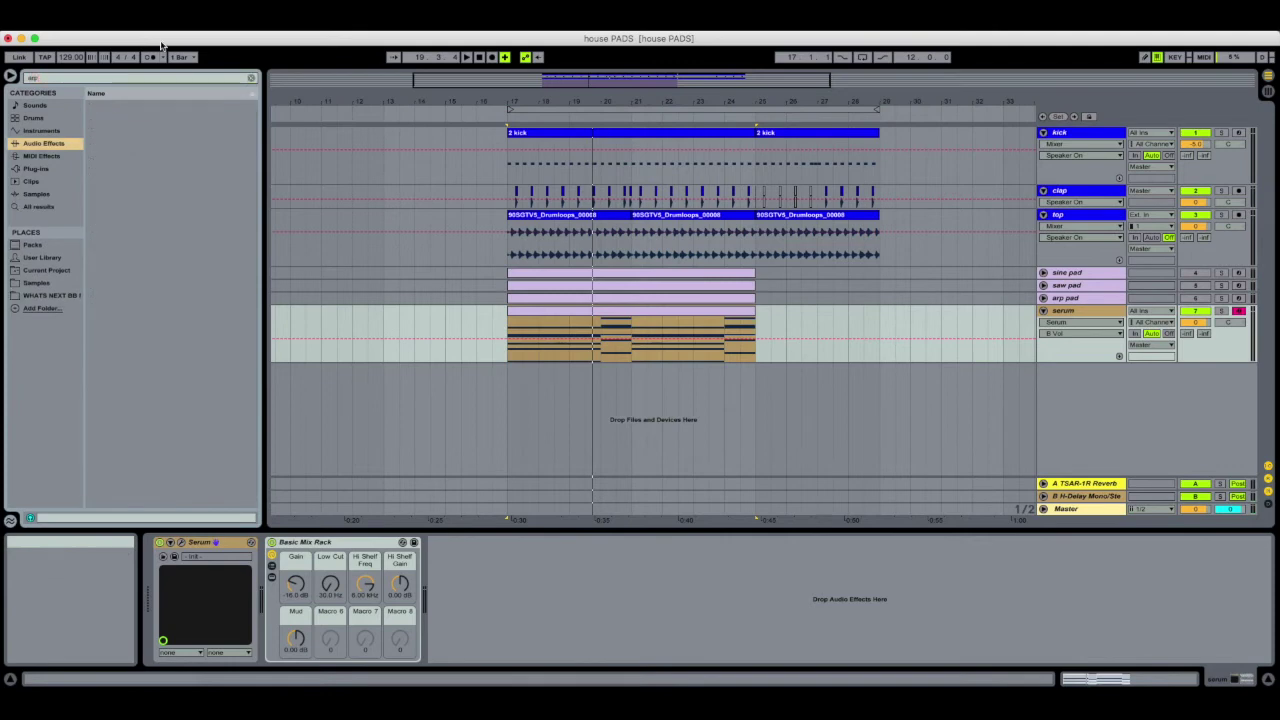
pyautogui.click(41, 156)
pyautogui.doubleClick(125, 118)
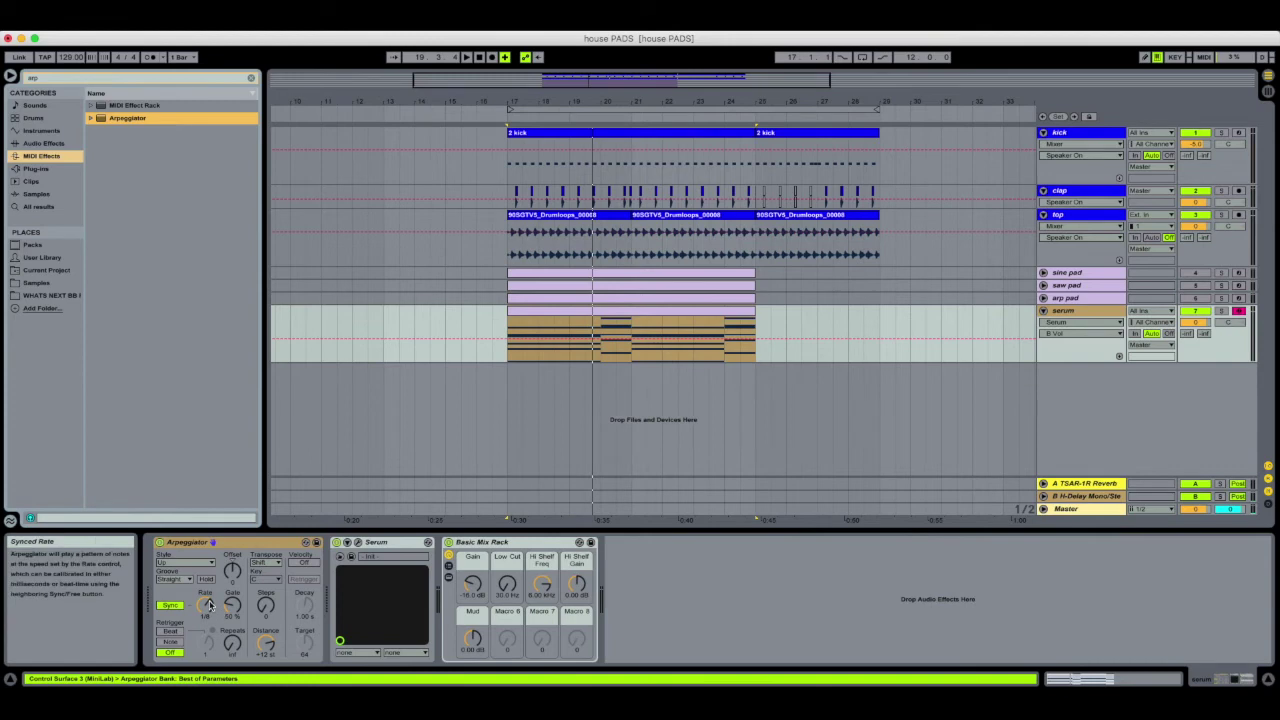
# Set the Arpeggiator's rate to 1/64, gate to 40% and transpose steps to 2 while auditioning the clip from bar 17
pyautogui.click(240, 612)
pyautogui.moveTo(232, 605); pyautogui.dragTo(232, 611)
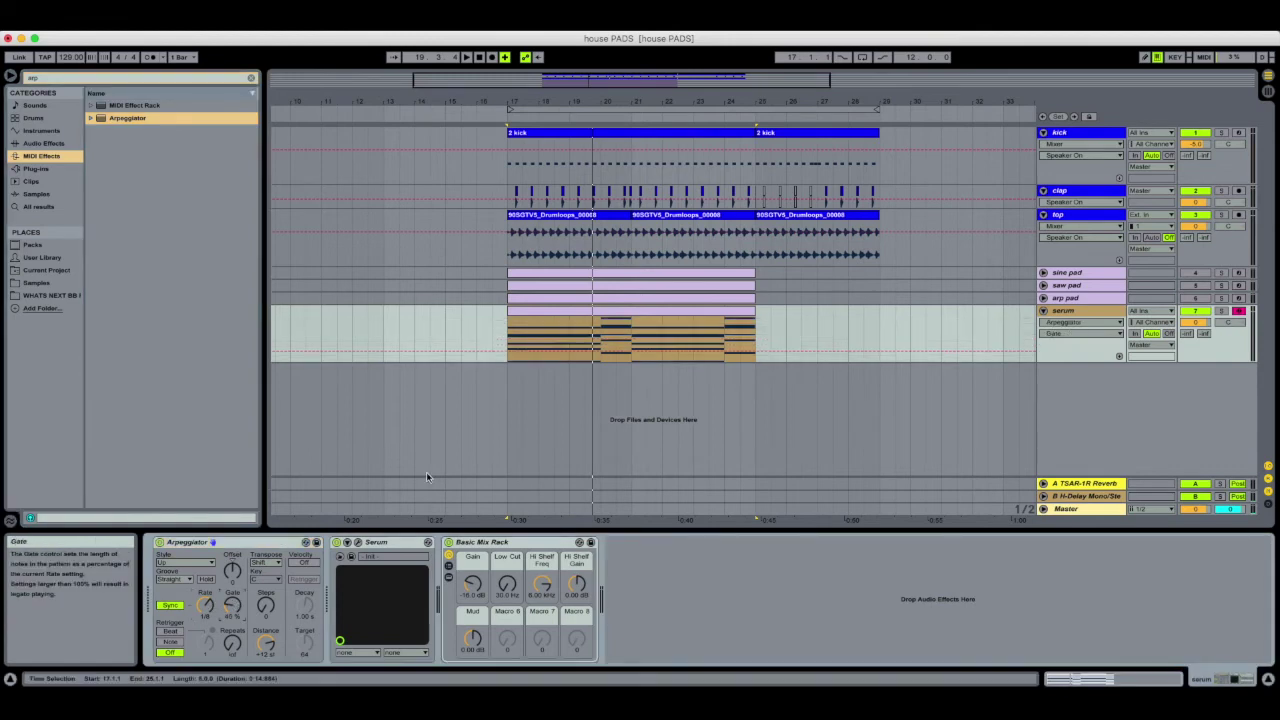
pyautogui.click(507, 340)
pyautogui.press('space')
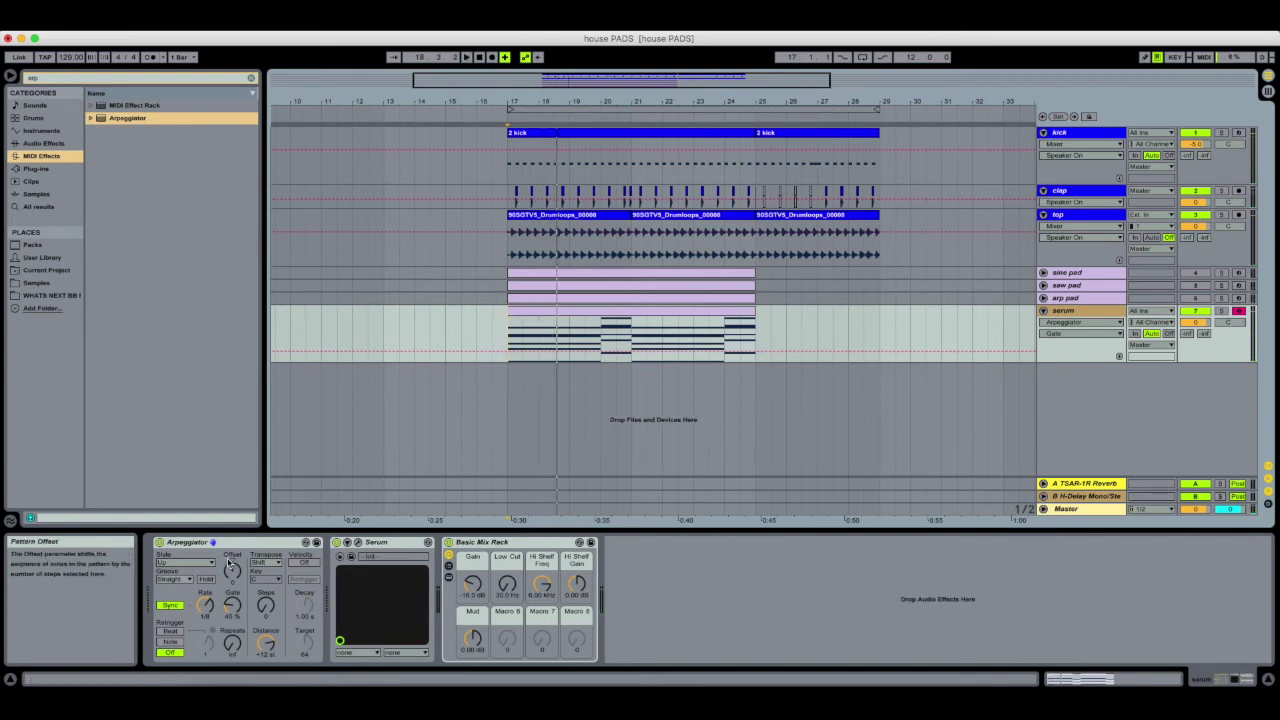
pyautogui.moveTo(205, 605); pyautogui.dragTo(205, 633)
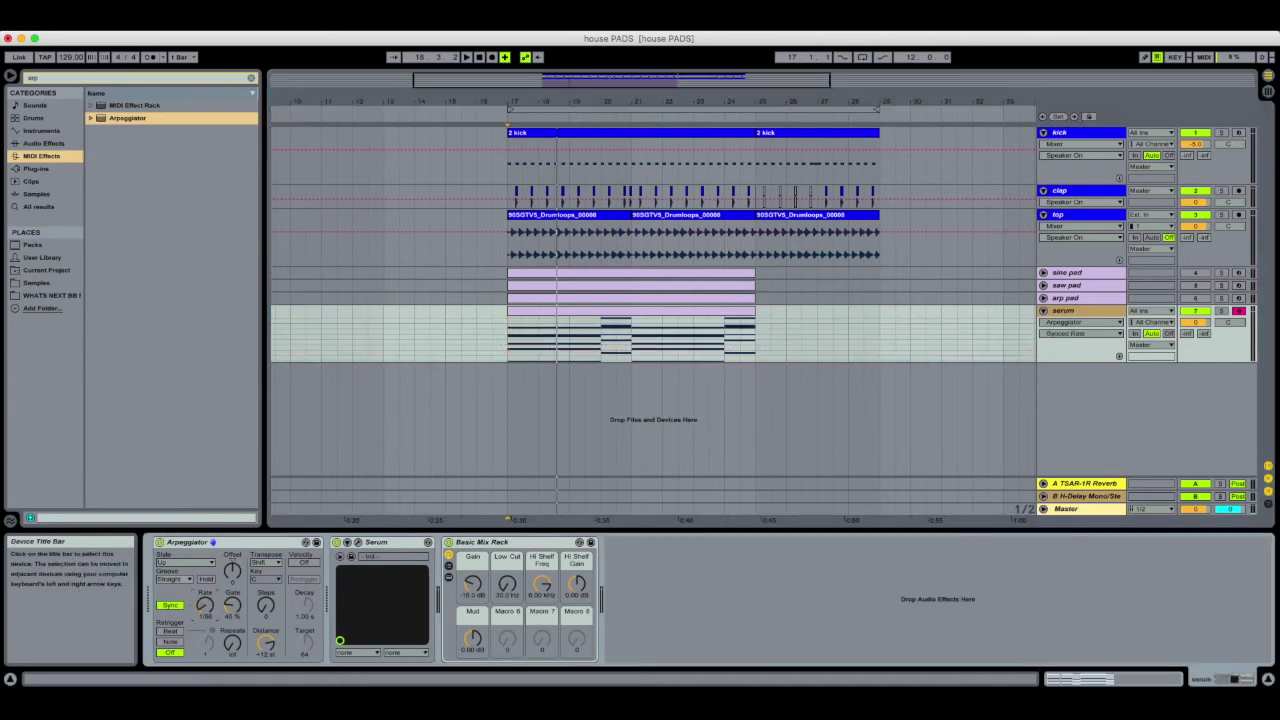
pyautogui.click(244, 598)
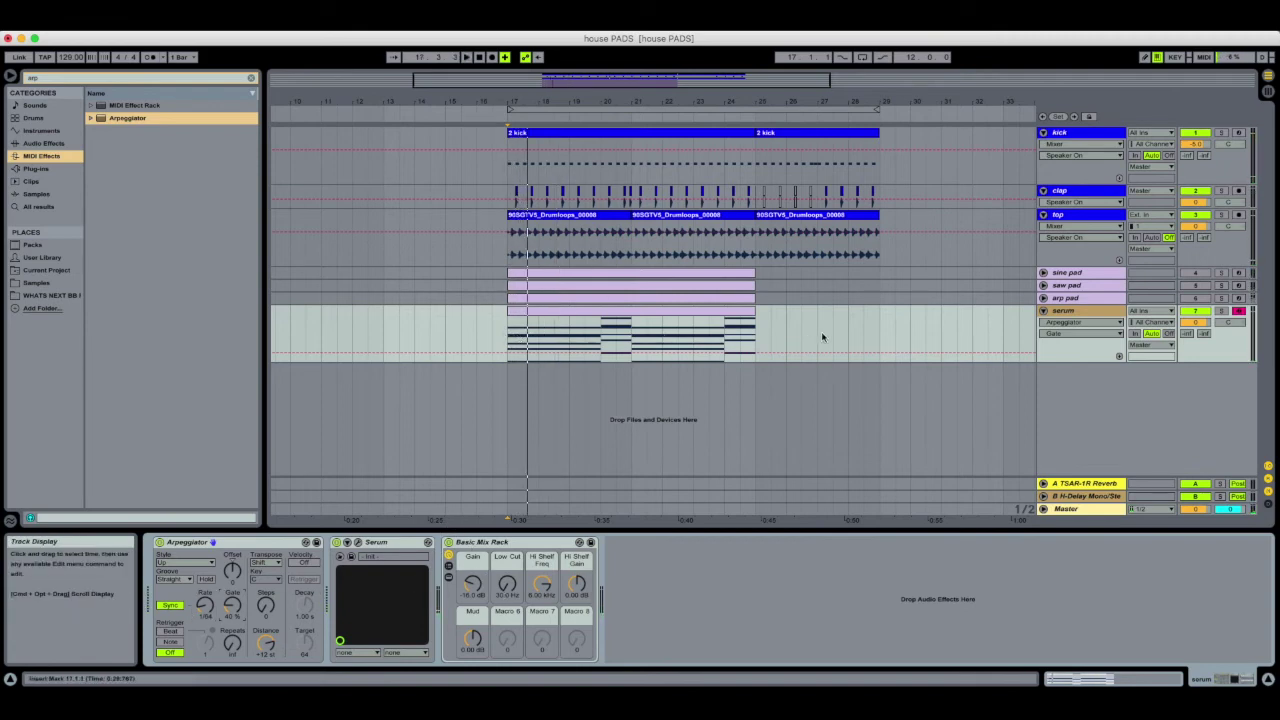
pyautogui.click(265, 606)
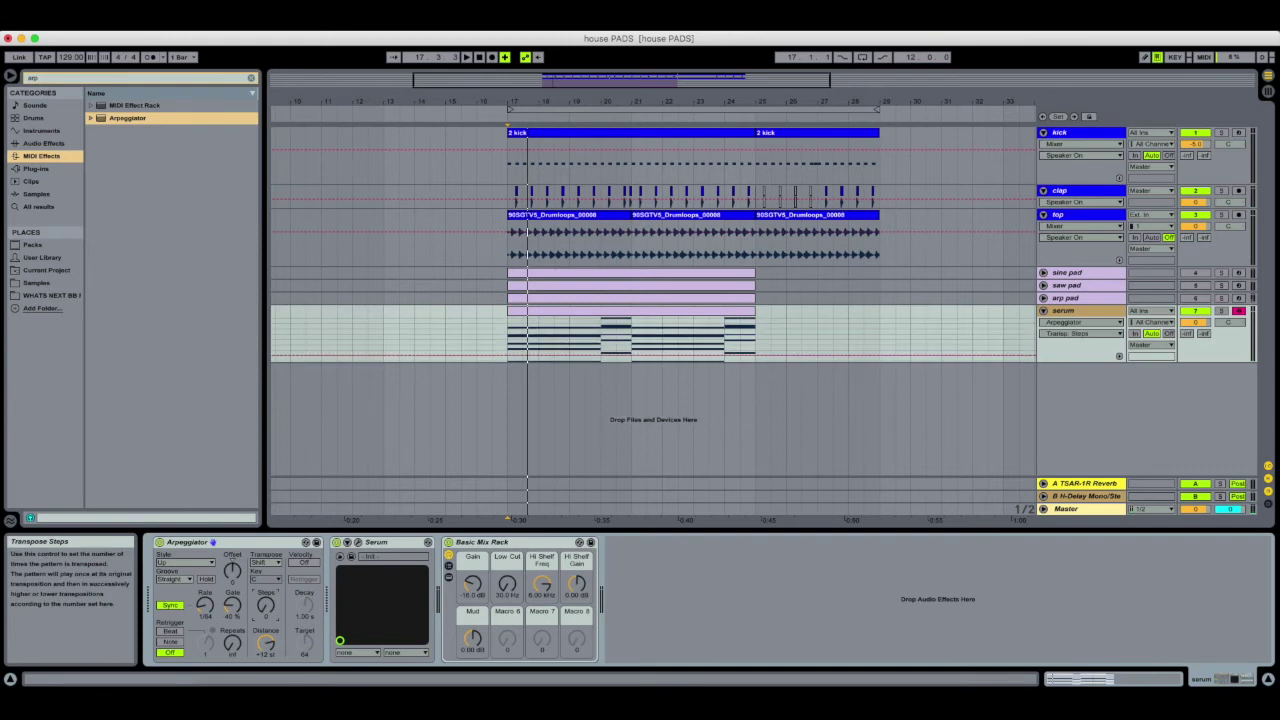
pyautogui.press('space')
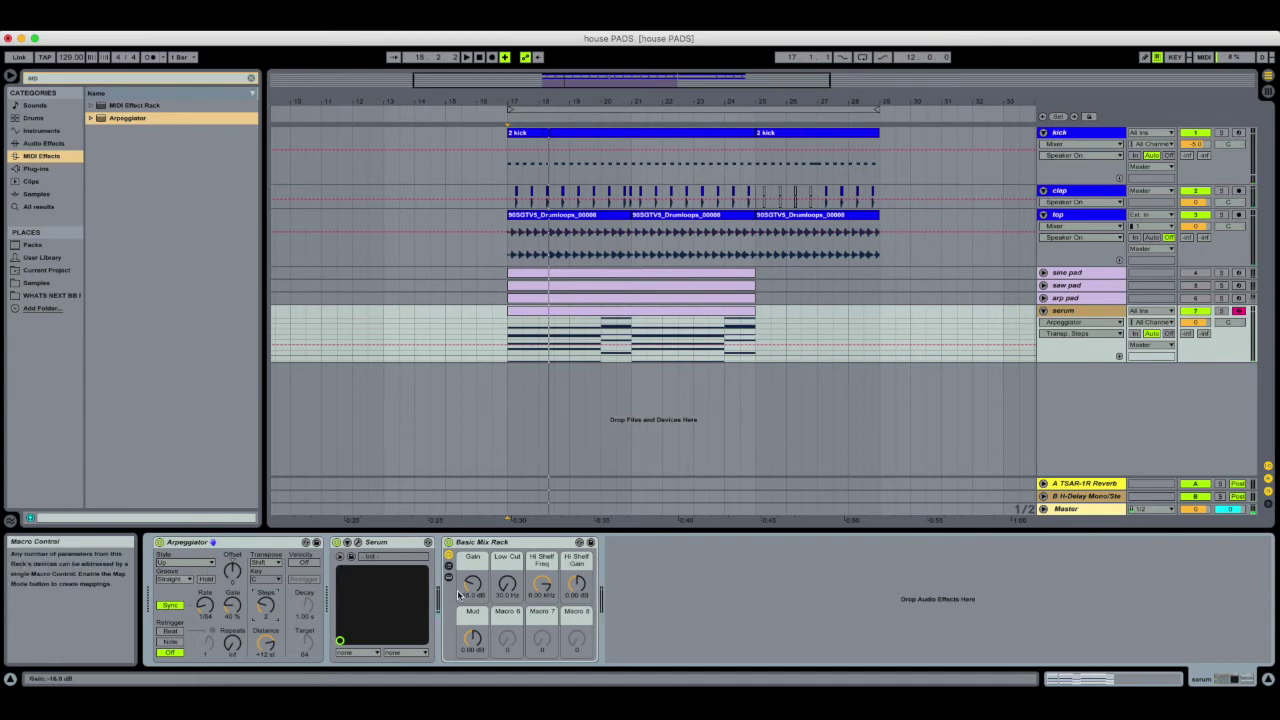
# Search the plug-ins for "valhalla" and load the VST version of ValhallaSupermassive on the serum track
pyautogui.click(251, 79)
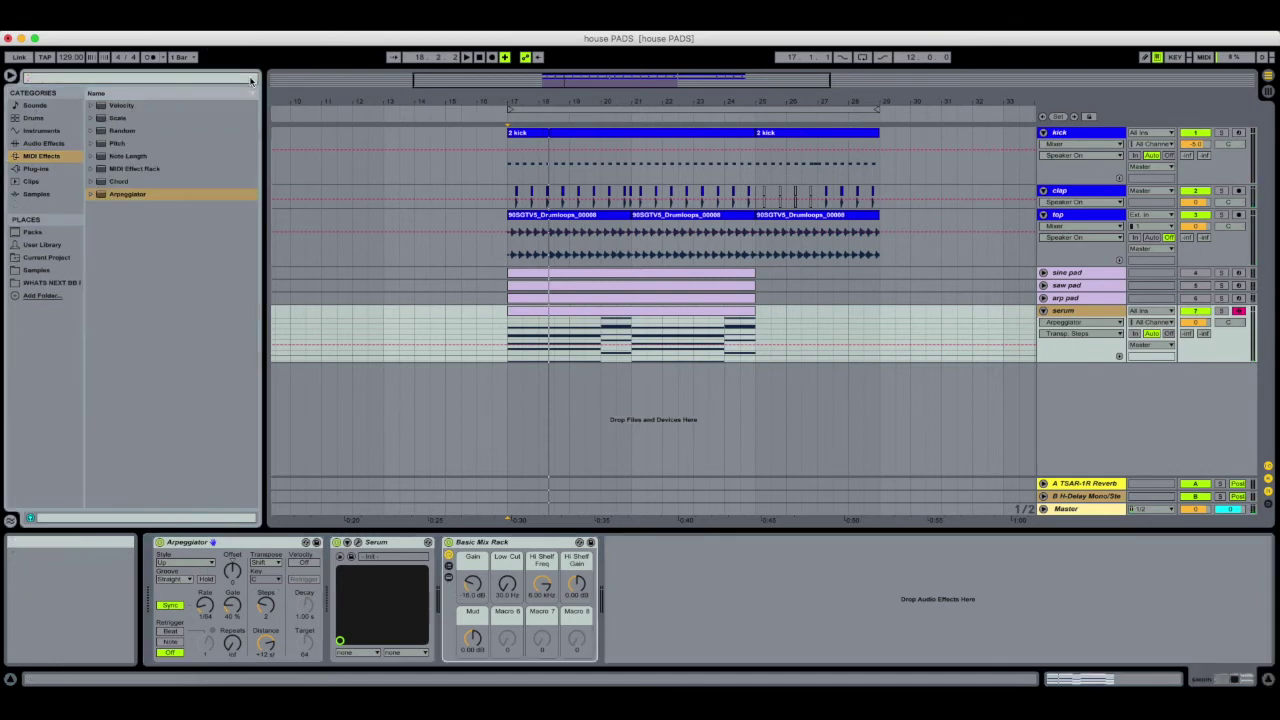
pyautogui.write('vel')
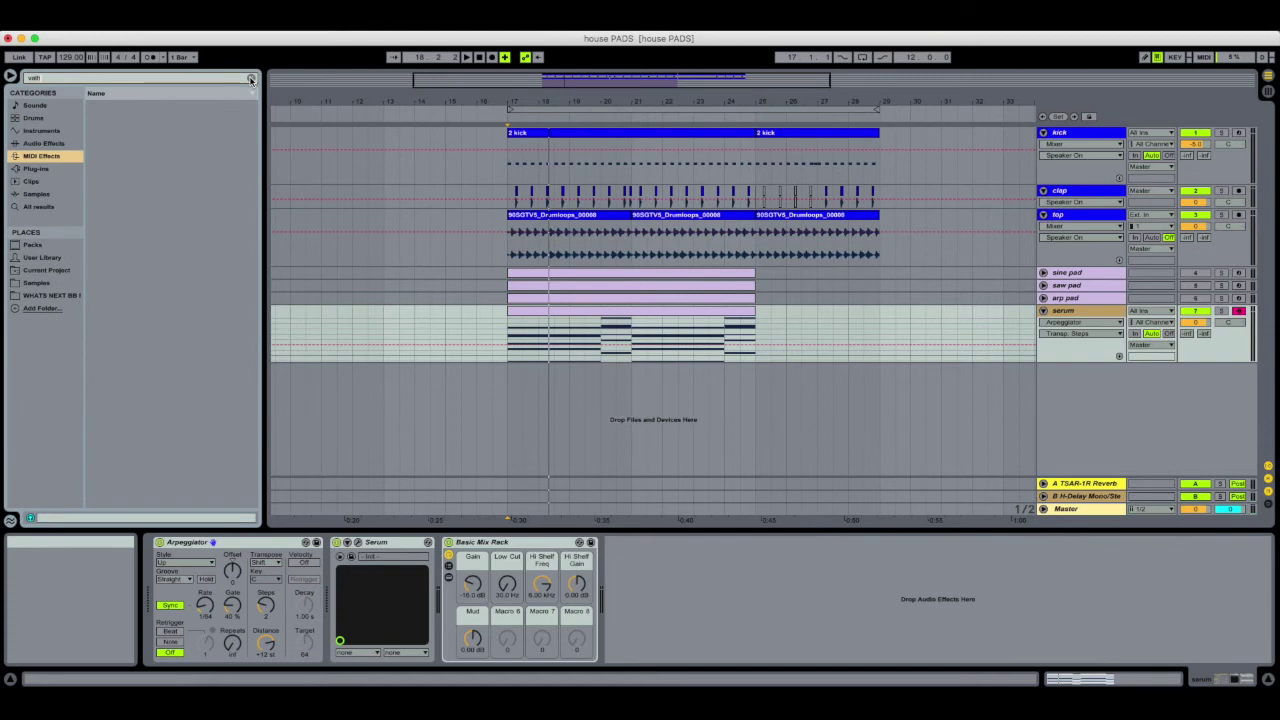
pyautogui.click(51, 168)
pyautogui.click(93, 118)
pyautogui.doubleClick(180, 132)
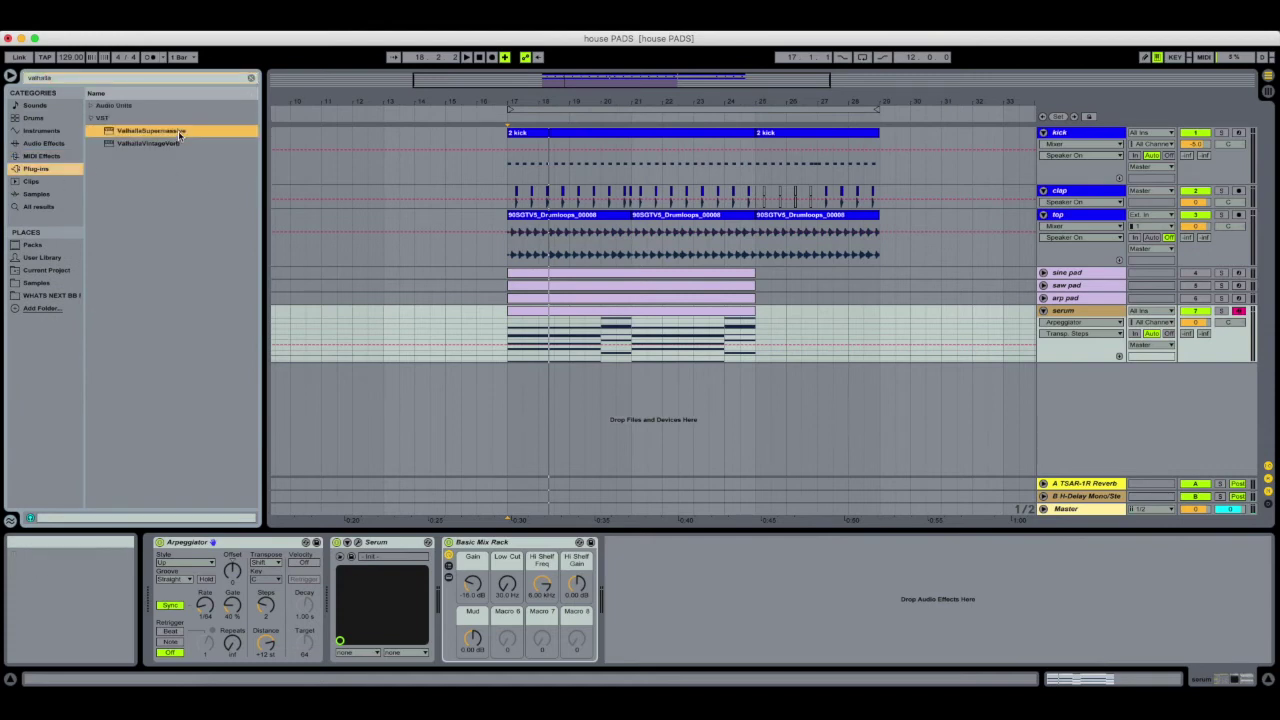
# Load the Swelling Synth Verb preset from the B-Medium reverbs in ValhallaSupermassive
pyautogui.click(815, 370)
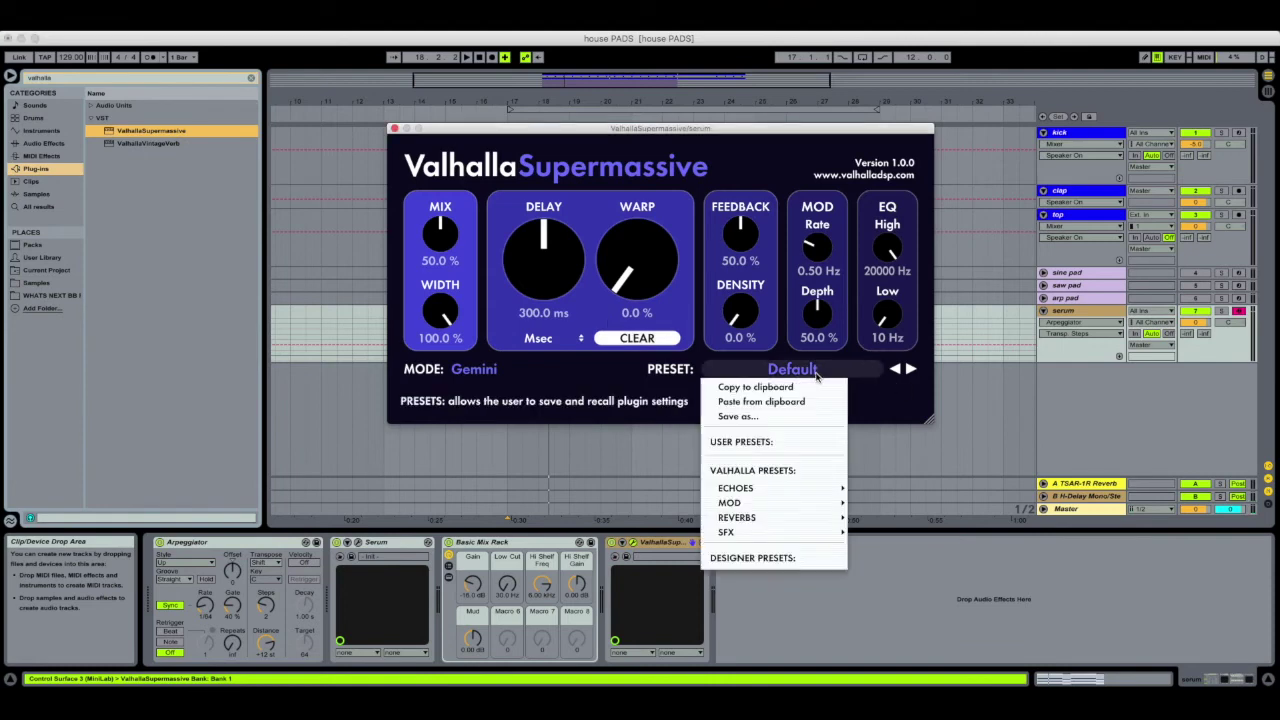
pyautogui.moveTo(795, 518)
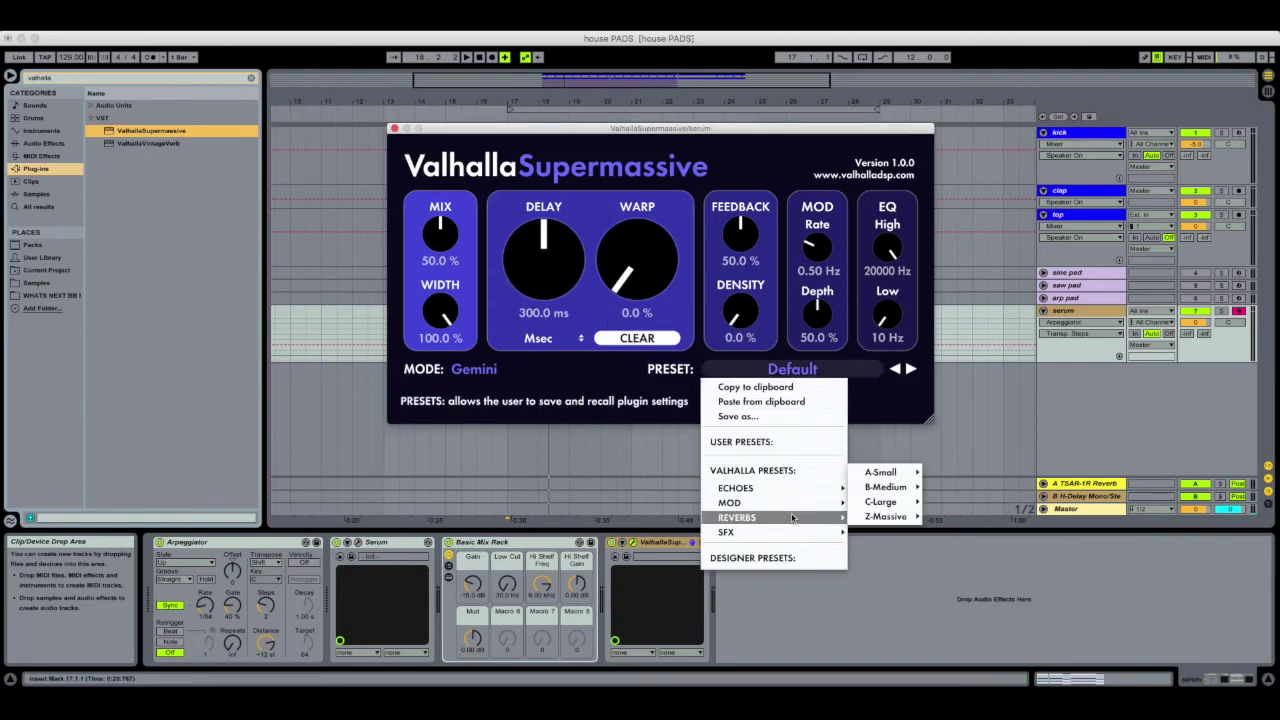
pyautogui.moveTo(881, 490)
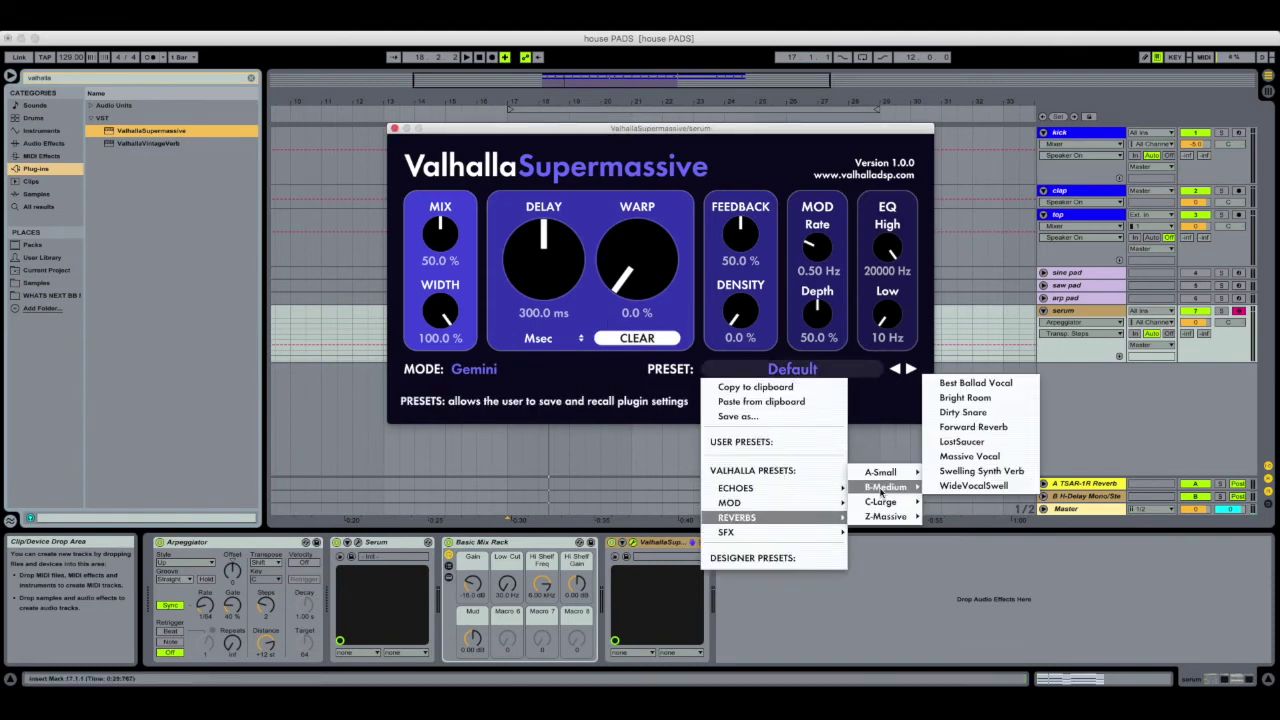
pyautogui.click(971, 472)
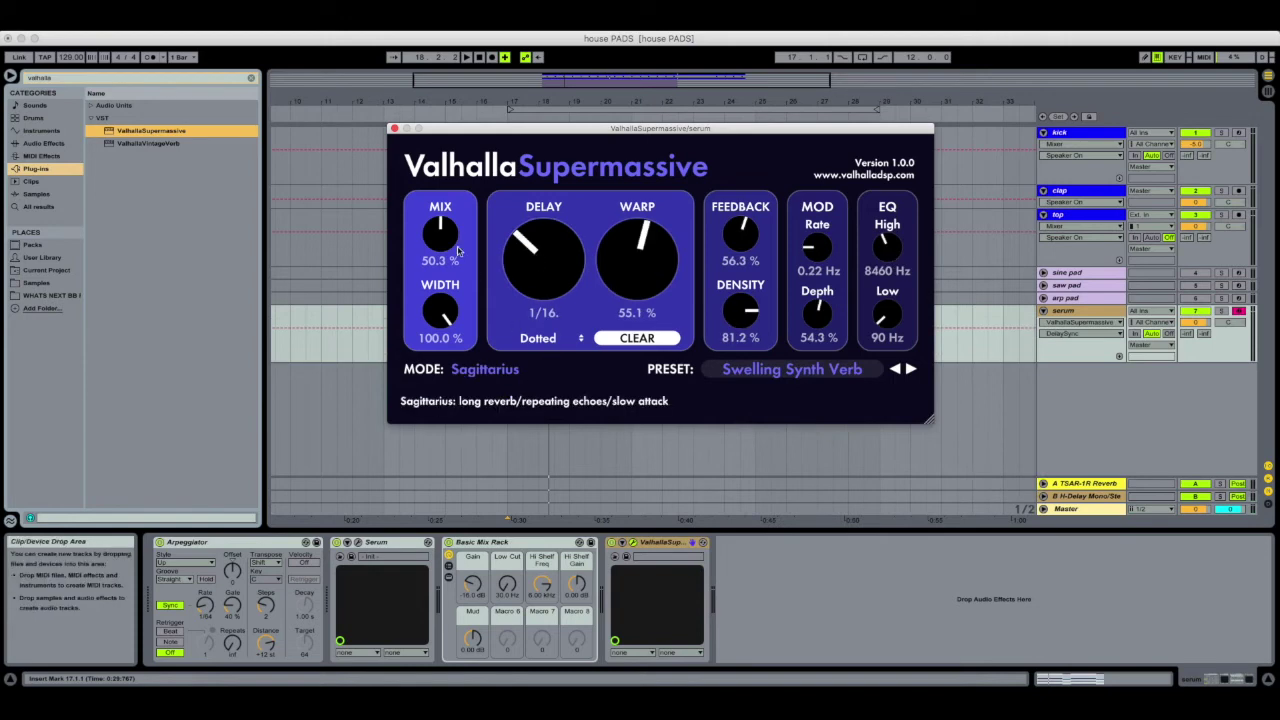
# Set the Supermassive mix to 100% and its delay to a 1/8 value with Note sync
pyautogui.moveTo(453, 234); pyautogui.dragTo(458, 130)
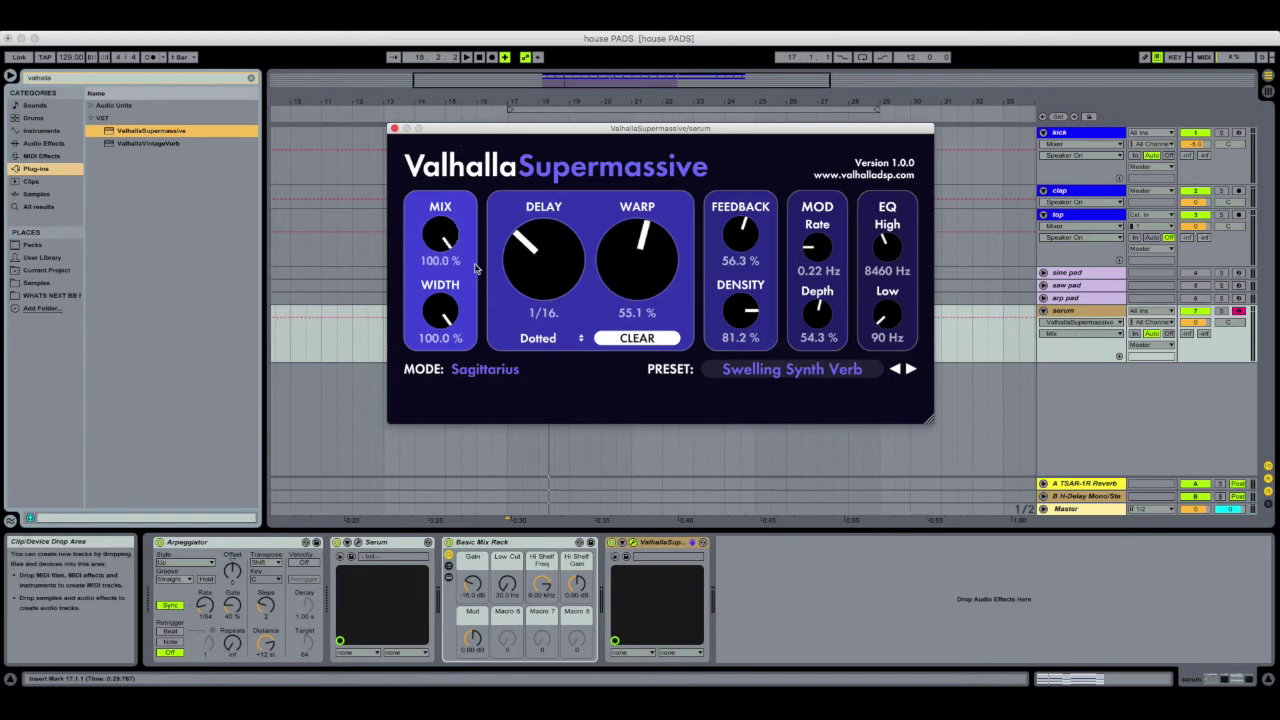
pyautogui.moveTo(540, 247); pyautogui.dragTo(546, 214)
pyautogui.click(538, 338)
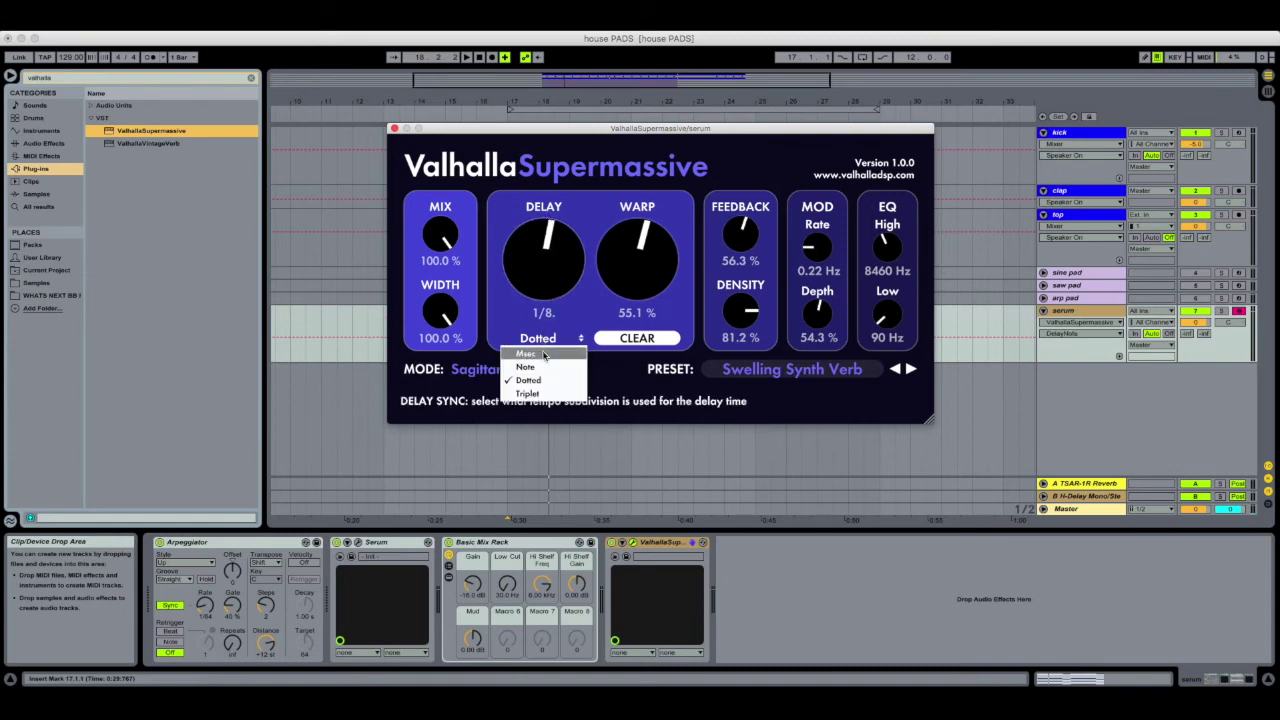
pyautogui.click(544, 367)
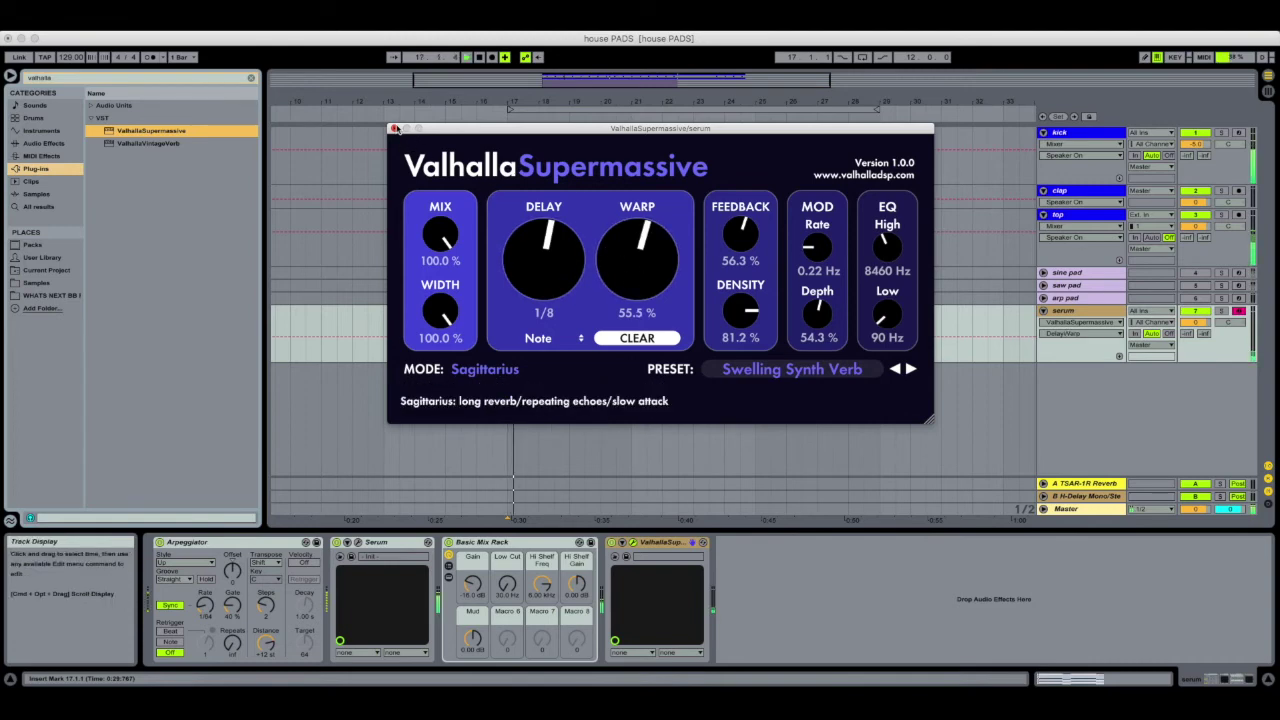
# Adjust the reverb's warp to about 54.9% and raise the Basic Mix Rack gain to about -4.13 dB during playback
pyautogui.moveTo(400, 131); pyautogui.dragTo(715, 166)
pyautogui.moveTo(809, 163); pyautogui.dragTo(581, 168)
pyautogui.moveTo(717, 281); pyautogui.dragTo(716, 276)
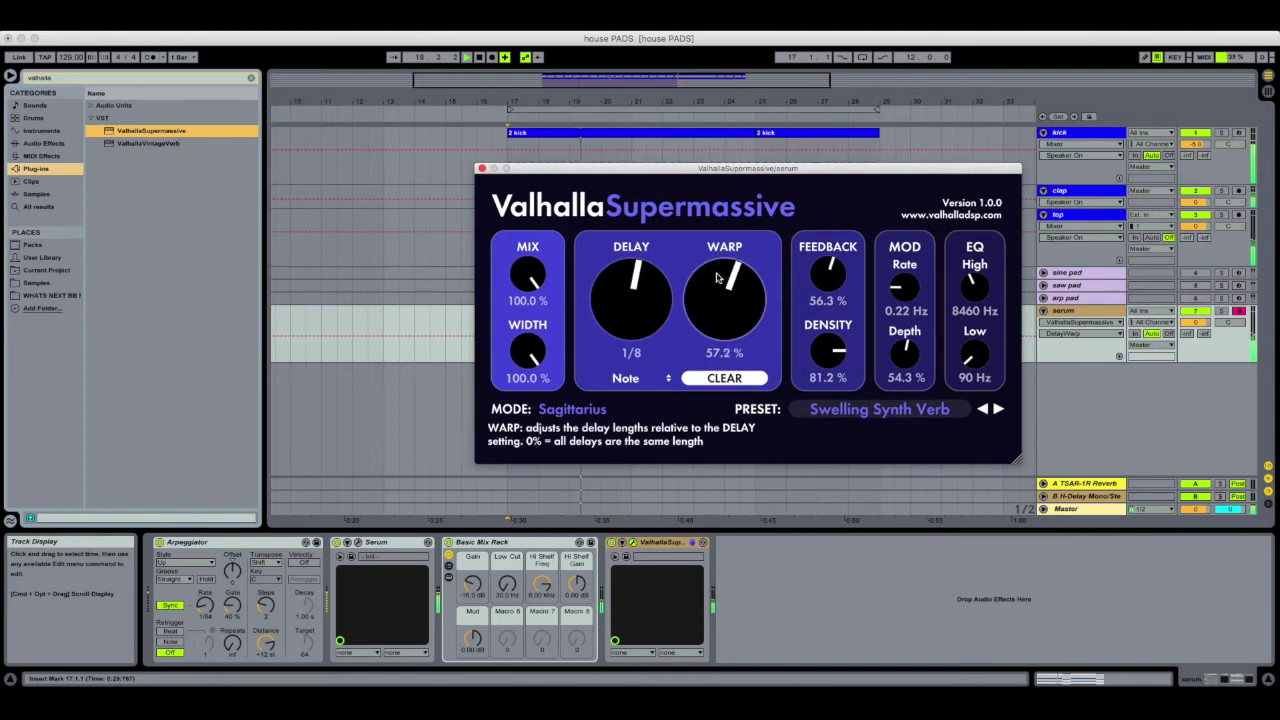
pyautogui.moveTo(471, 583); pyautogui.dragTo(471, 567)
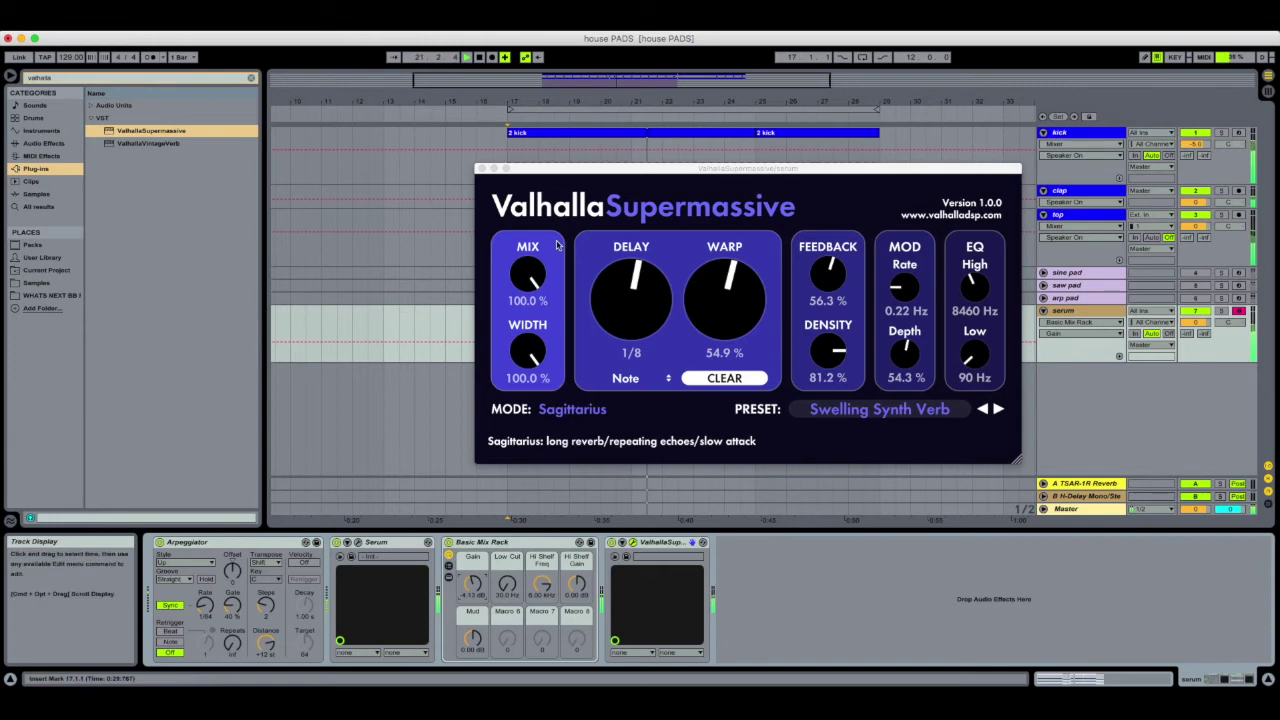
# Raise the MG Low 12 filter cutoff in Serum and set both oscillators to octave 0 while auditioning
pyautogui.moveTo(572, 173); pyautogui.dragTo(575, 105)
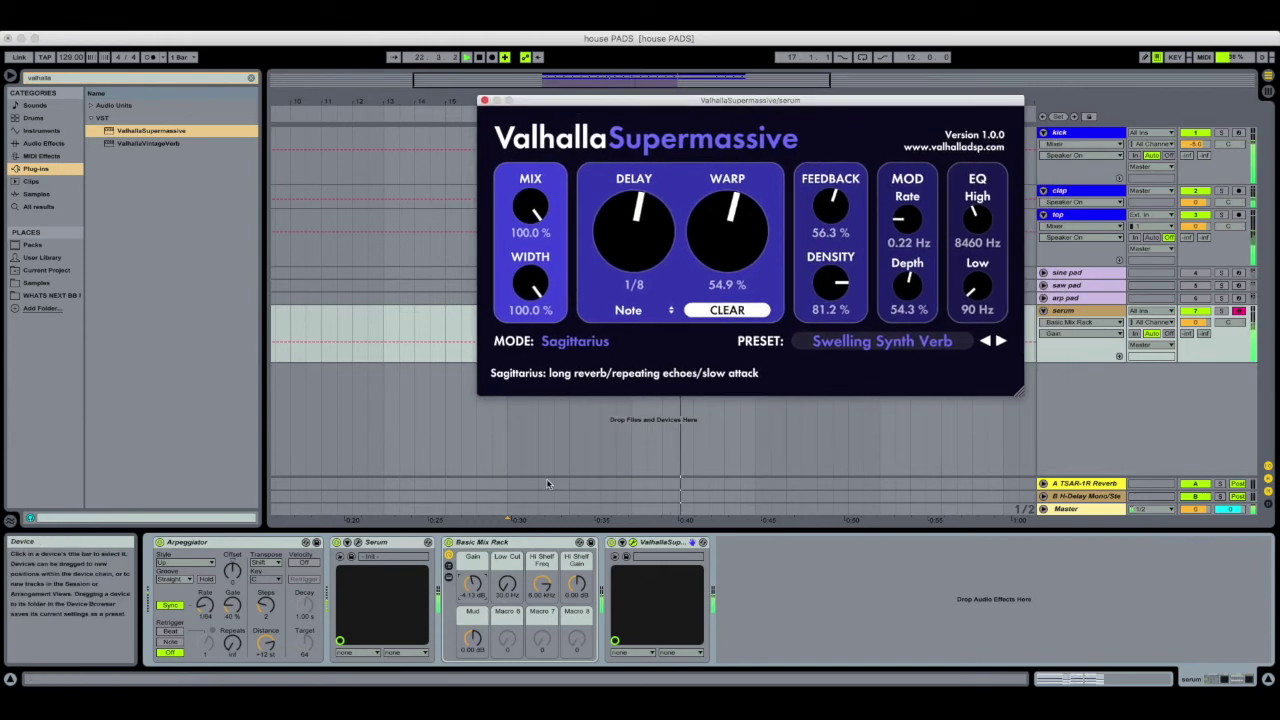
pyautogui.moveTo(643, 102); pyautogui.dragTo(1136, 216)
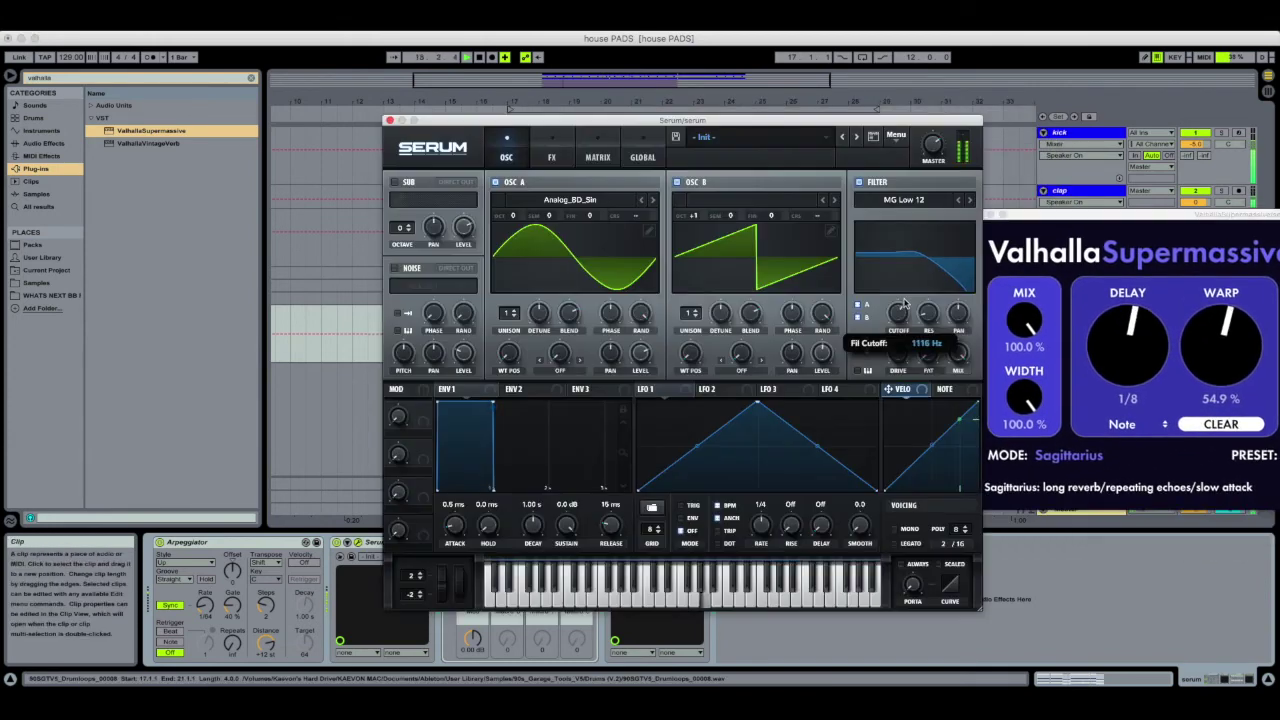
pyautogui.moveTo(911, 304); pyautogui.dragTo(912, 287)
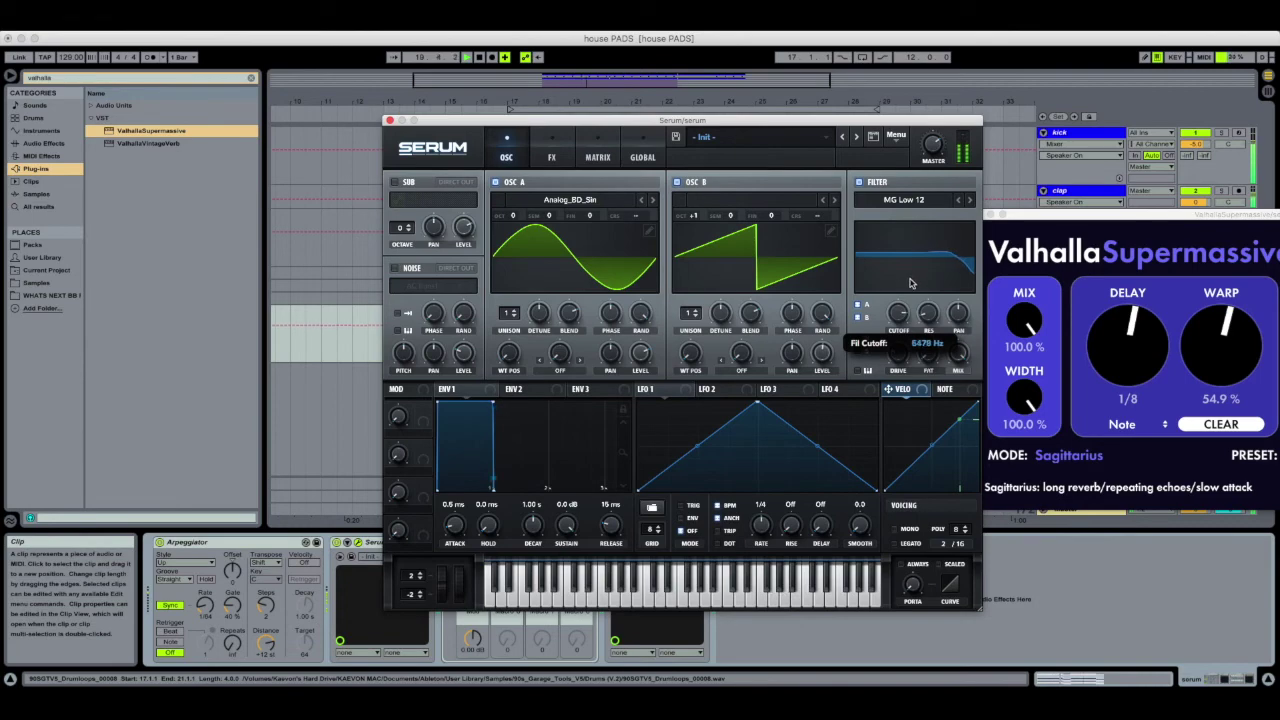
pyautogui.moveTo(911, 283); pyautogui.dragTo(911, 286)
pyautogui.press('space')
pyautogui.moveTo(695, 217); pyautogui.dragTo(696, 231)
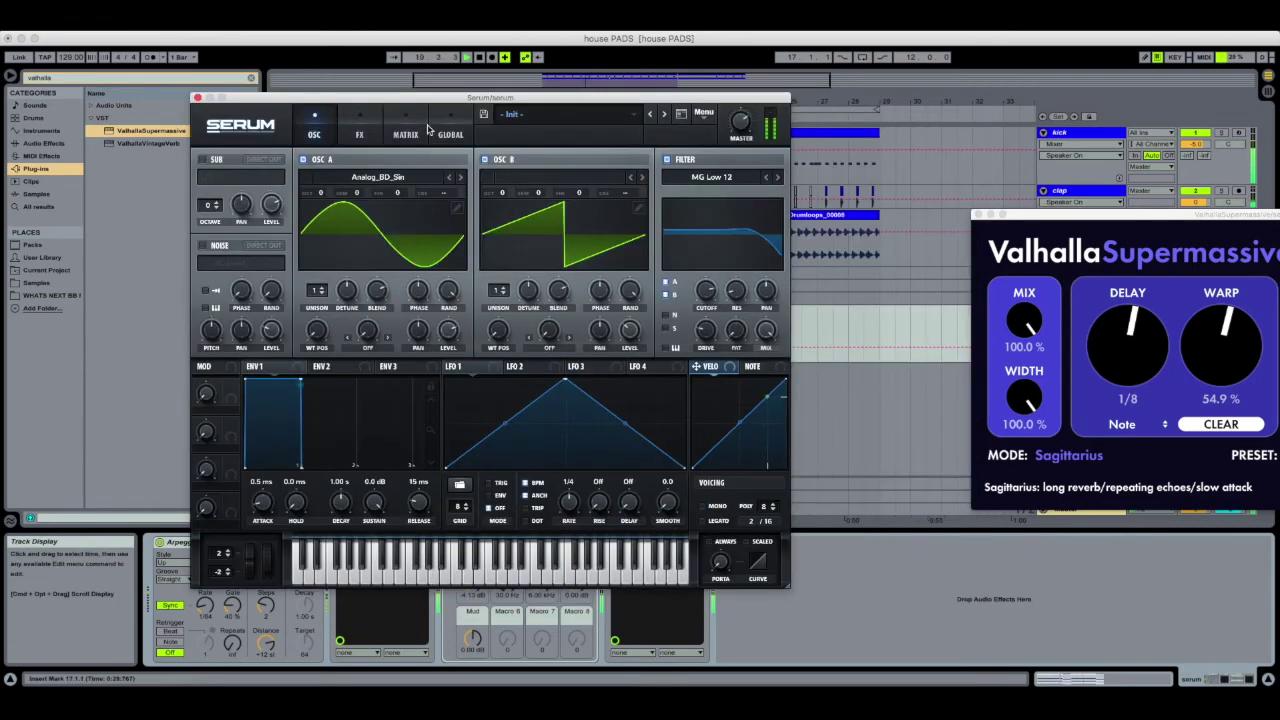
# Set the Arpeggiator's rate to 1/24, and set ValhallaSupermassive's low cut to 140 Hz and high cut to about 8140 Hz
pyautogui.moveTo(424, 98); pyautogui.dragTo(428, 44)
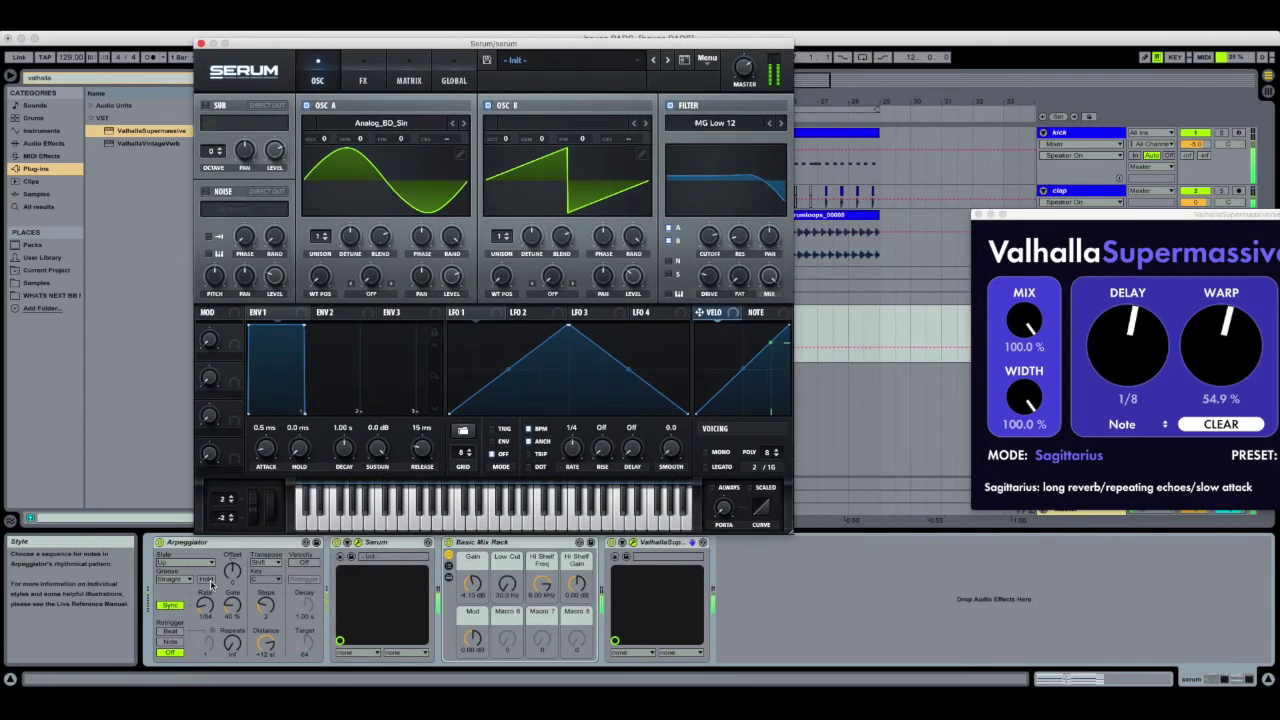
pyautogui.moveTo(205, 605); pyautogui.dragTo(205, 592)
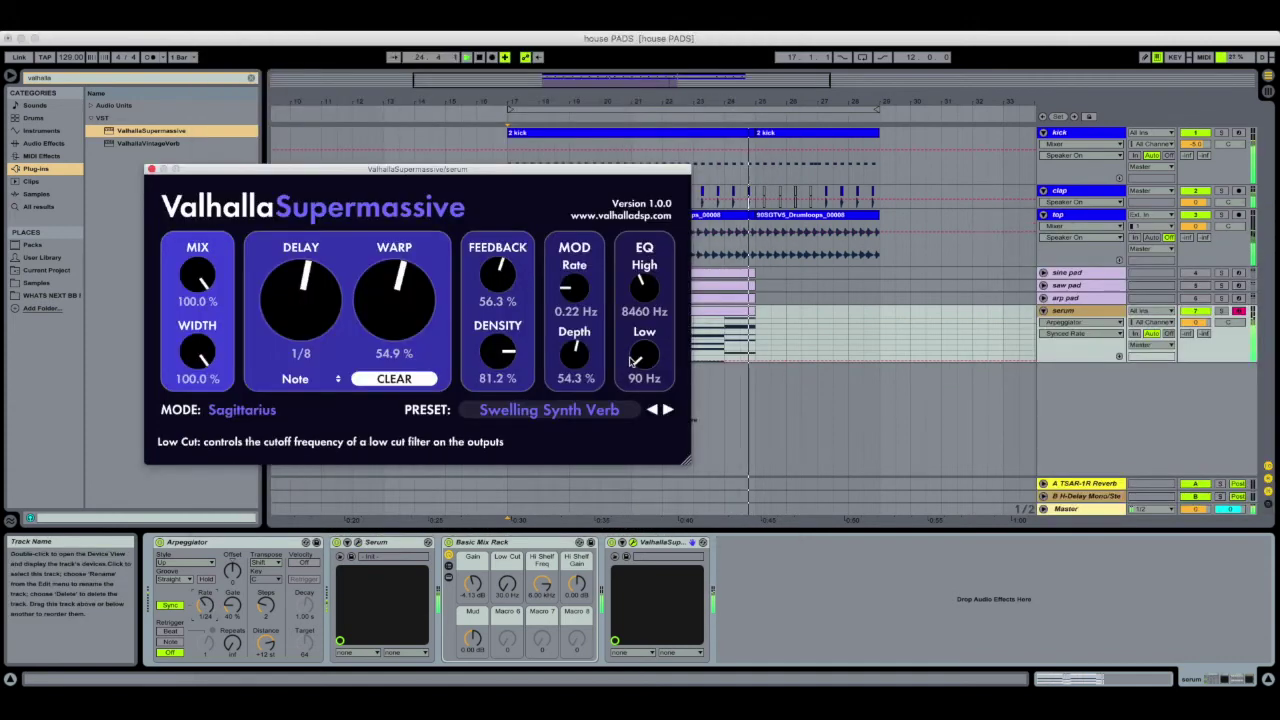
pyautogui.moveTo(644, 356); pyautogui.dragTo(644, 344)
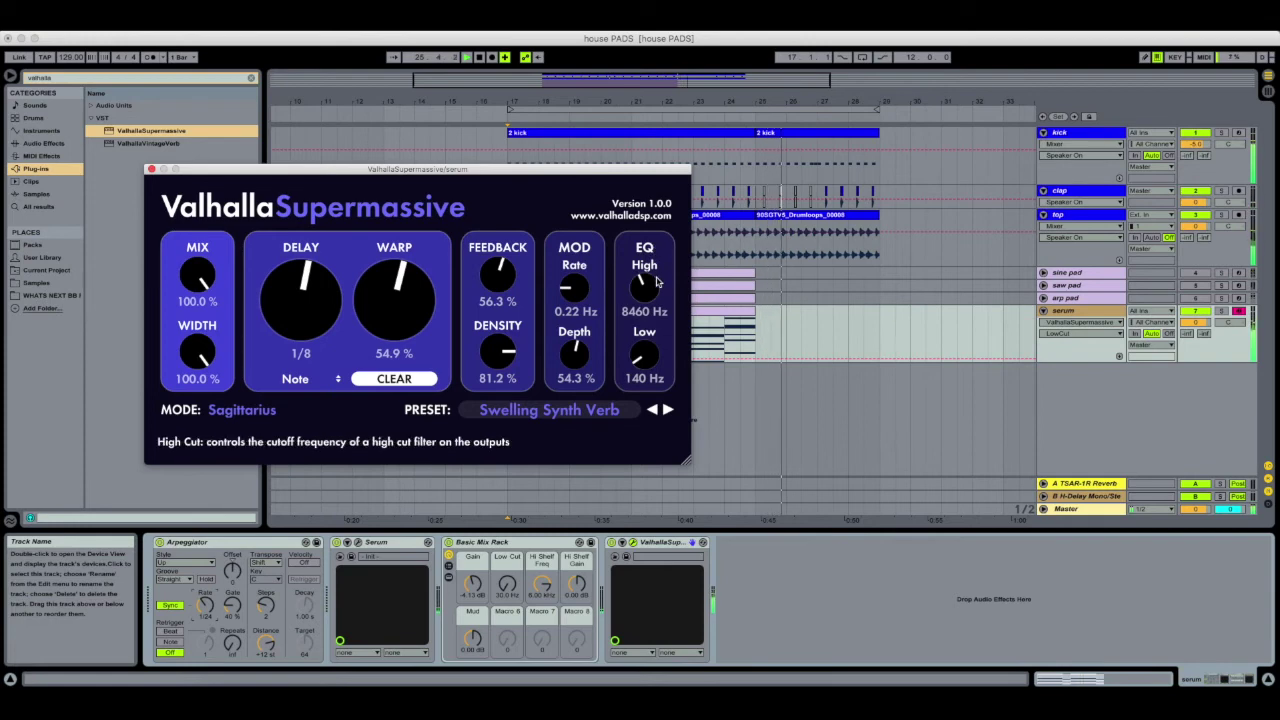
pyautogui.moveTo(644, 286); pyautogui.dragTo(644, 292)
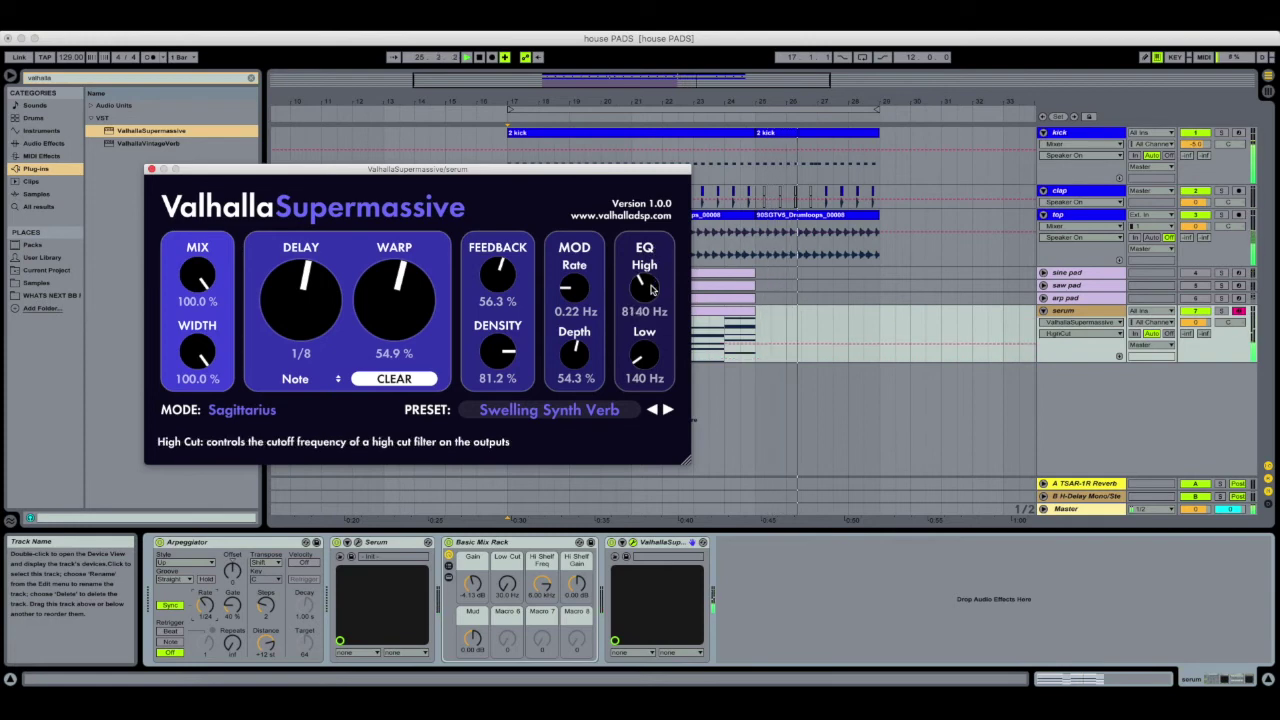
pyautogui.click(151, 171)
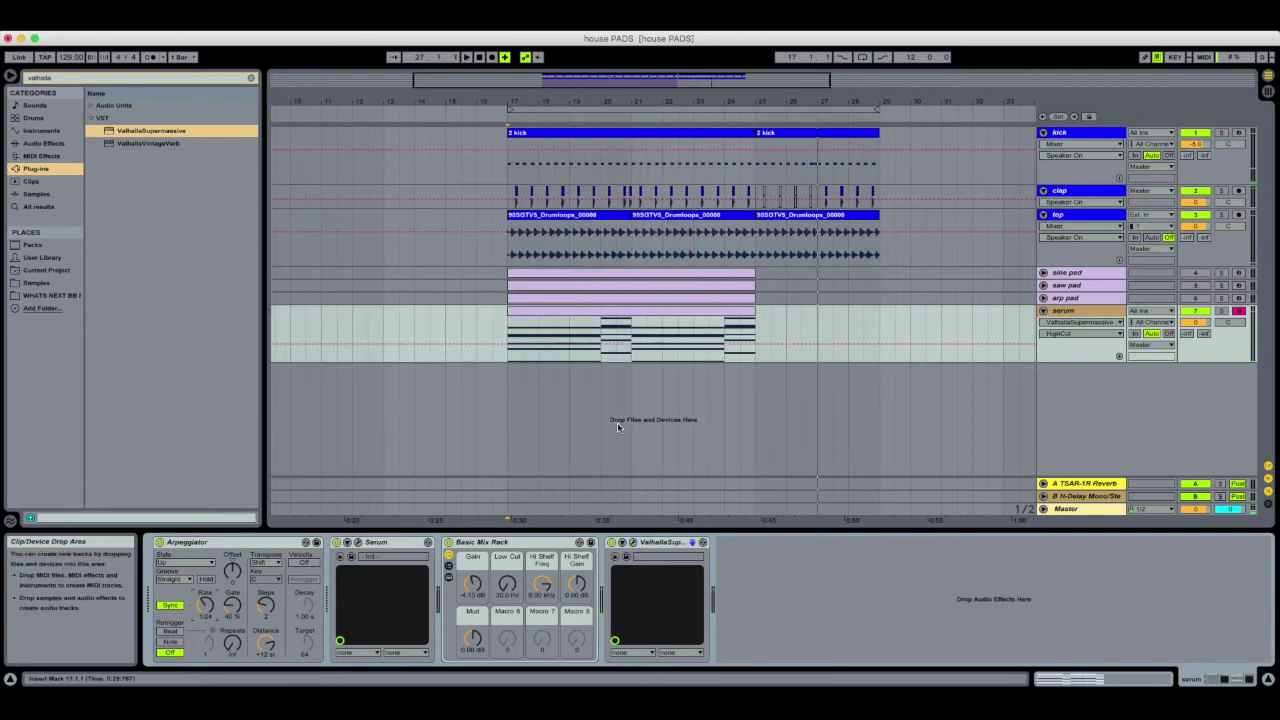
# Search the audio effects for "sat", add the Saturator after the reverb on the serum track, and play it
pyautogui.click(252, 77)
pyautogui.write('sat')
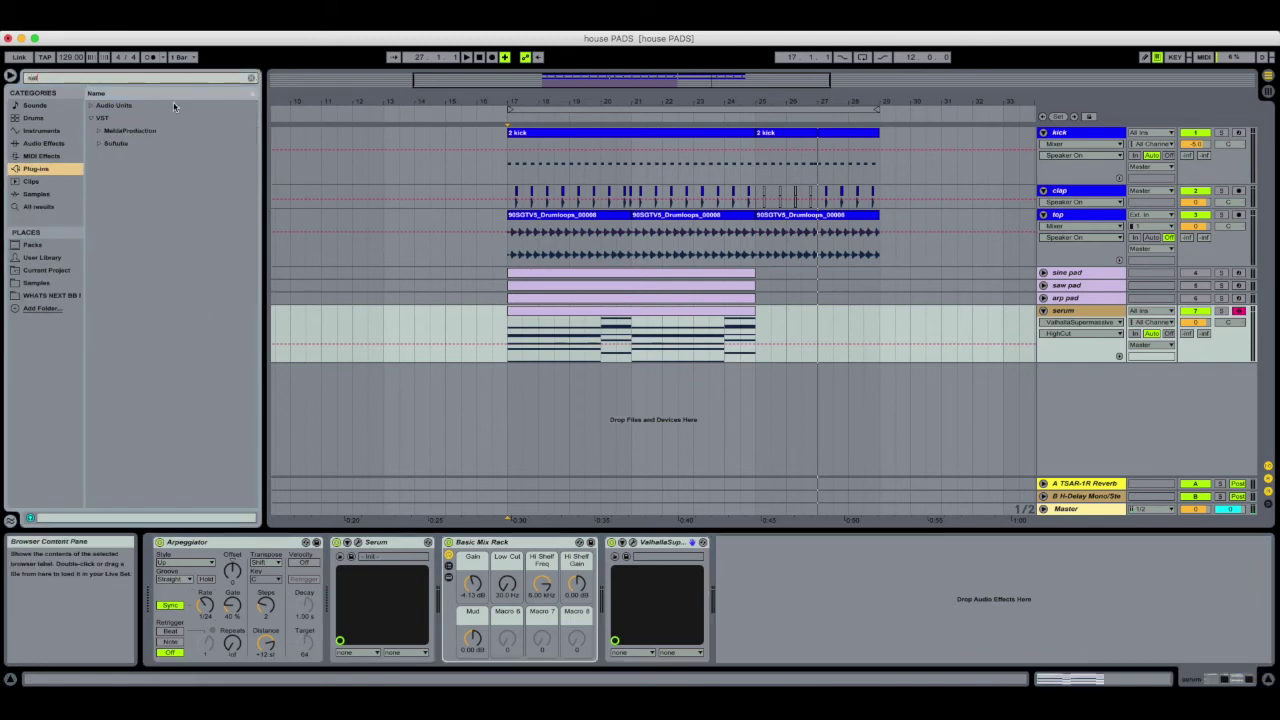
pyautogui.click(58, 131)
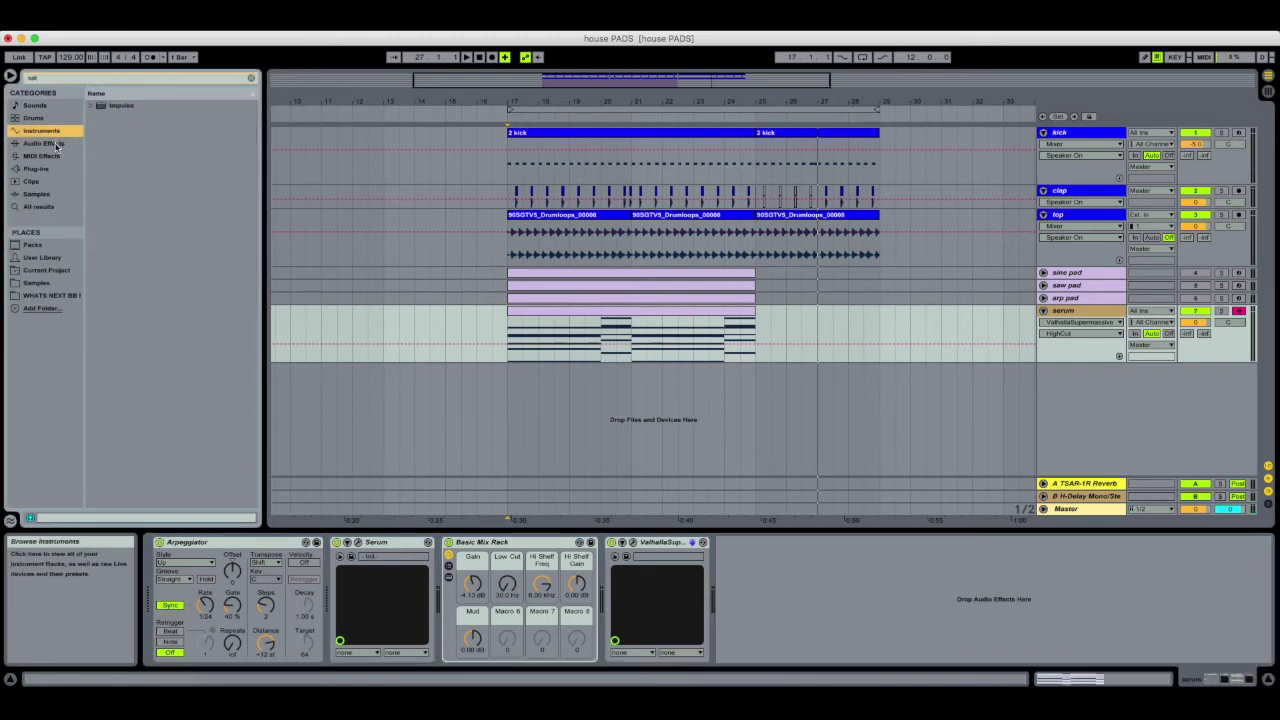
pyautogui.click(57, 144)
pyautogui.doubleClick(143, 106)
pyautogui.press('space')
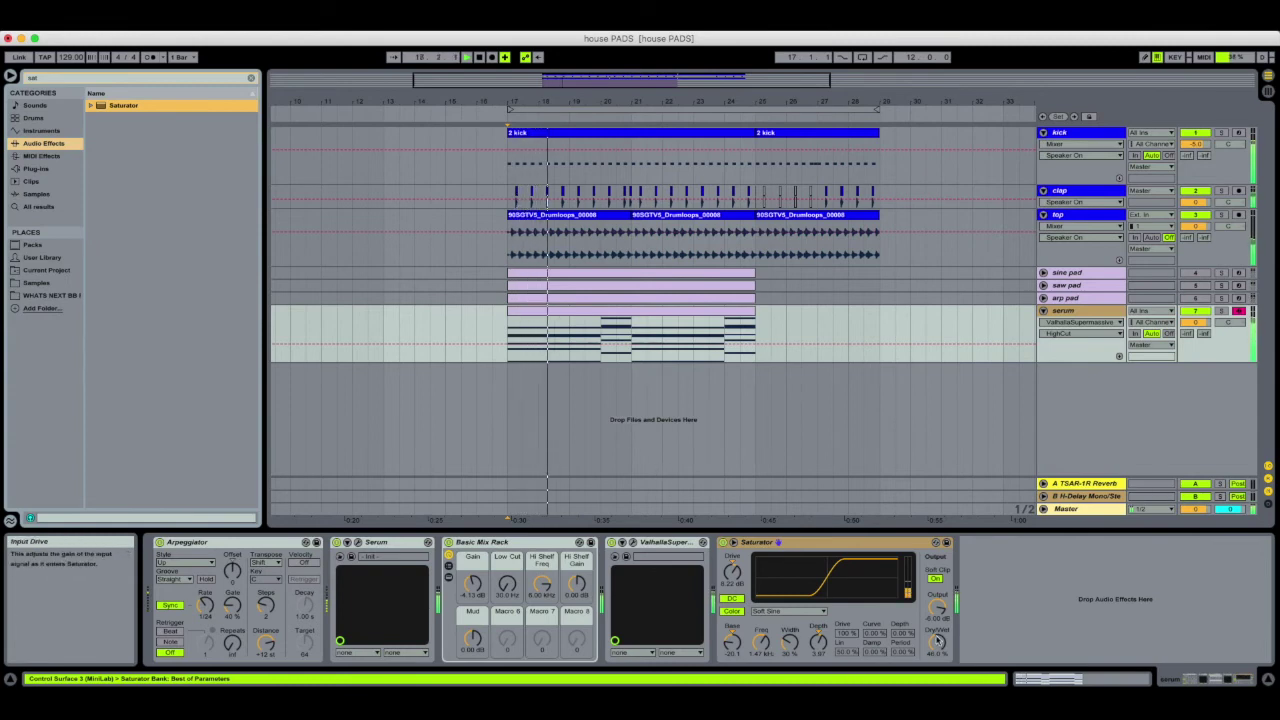
# Adjust the Saturator's dry/wet to about 41% and its output to about -7.43 dB, and lower the Basic Mix Rack's gain
pyautogui.moveTo(938, 640); pyautogui.dragTo(937, 613)
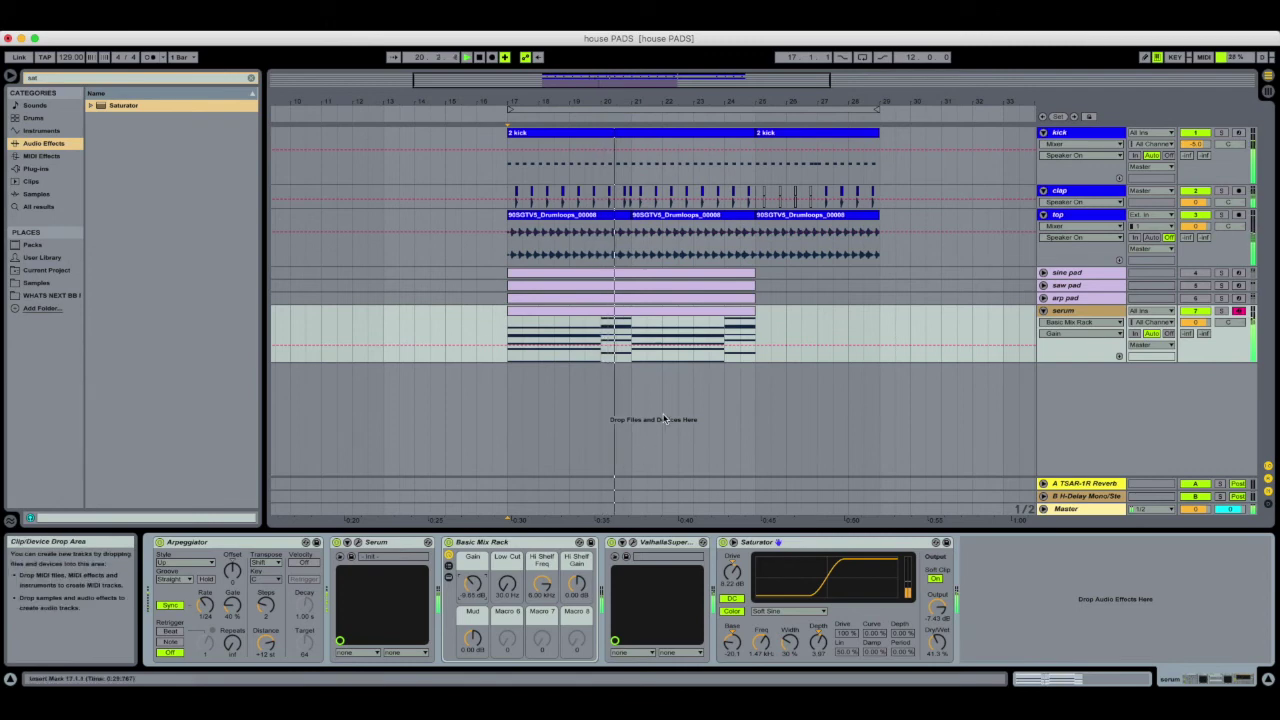
# Insert an audio track below serum with Resampling as its input, and record the soloed serum pad from bar 17 until its tail fades
pyautogui.rightClick(1077, 312)
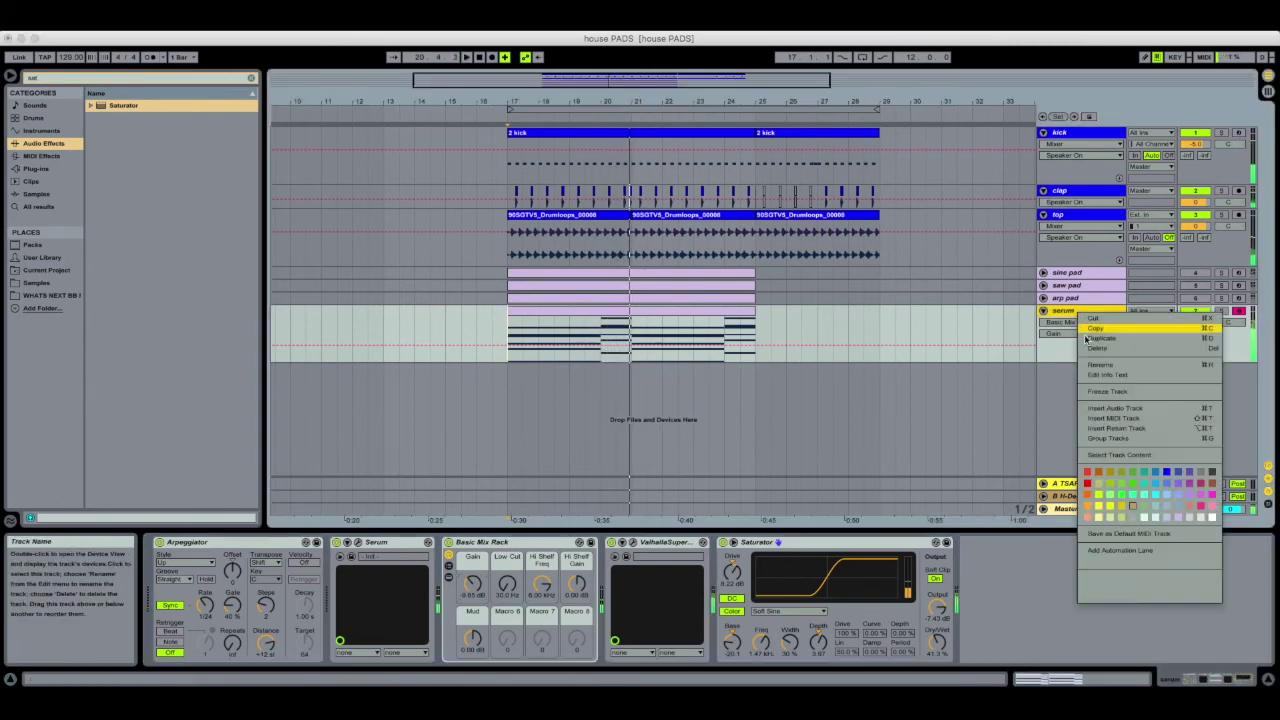
pyautogui.click(1108, 410)
pyautogui.click(512, 390)
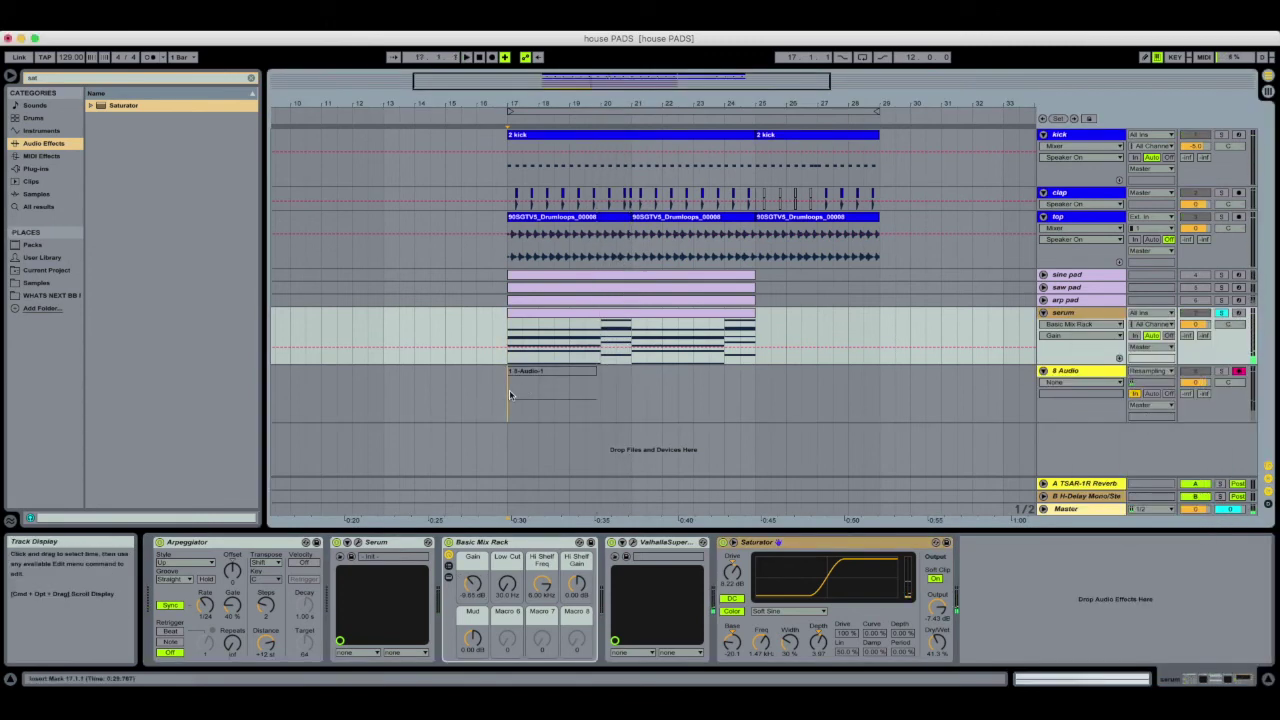
pyautogui.click(492, 58)
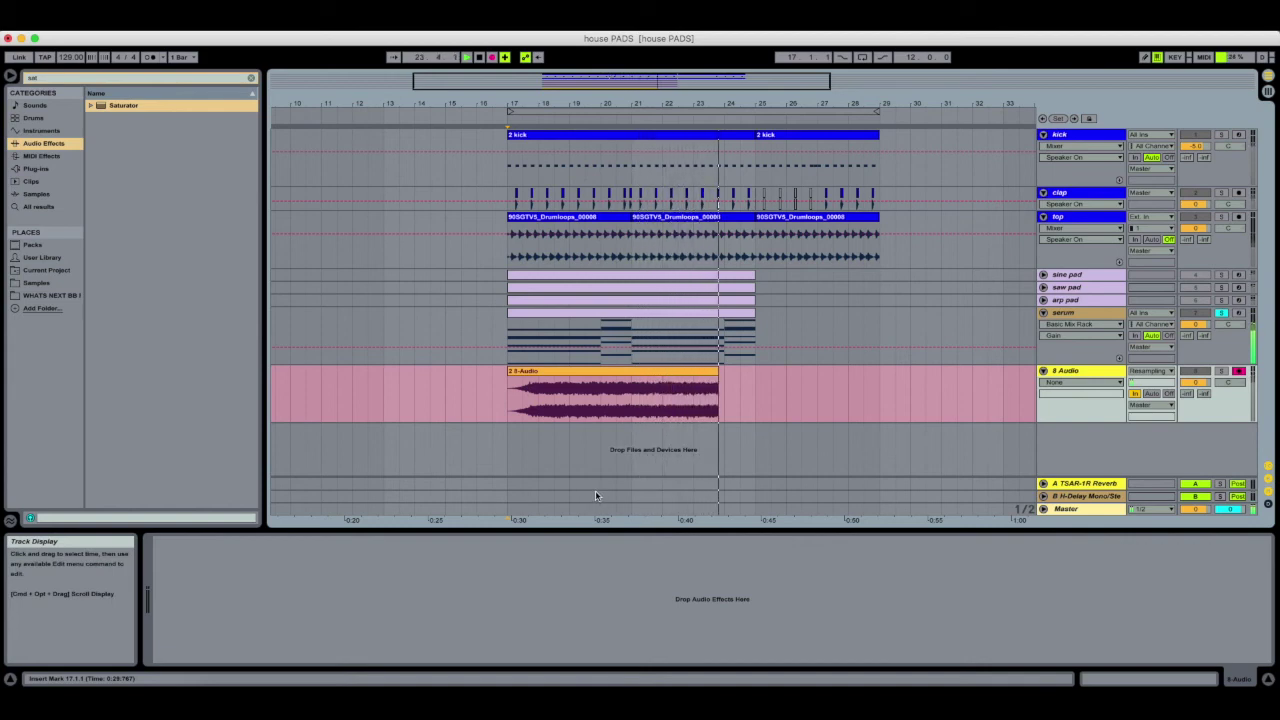
pyautogui.press('space')
# Set the new audio track's monitoring to Auto, solo it, and play the recording from bar 17 and around bar 20
pyautogui.click(1168, 394)
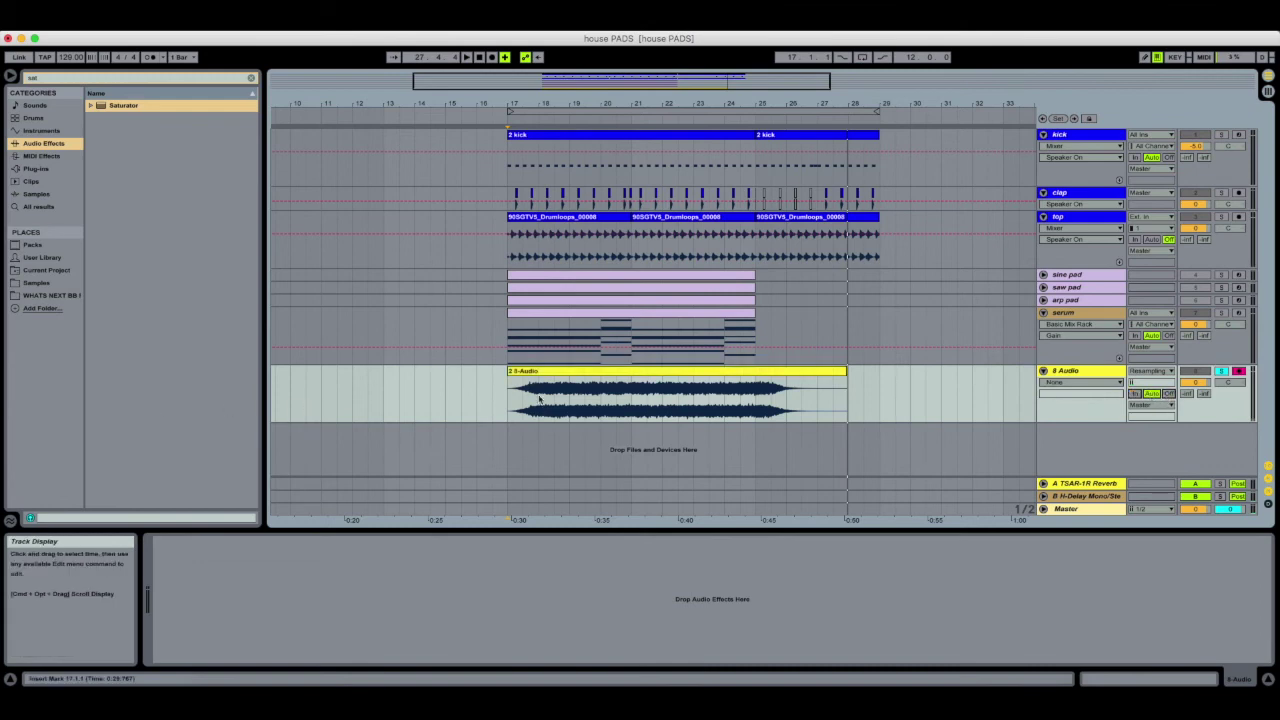
pyautogui.moveTo(499, 86); pyautogui.dragTo(567, 190)
pyautogui.moveTo(614, 96); pyautogui.dragTo(617, 83)
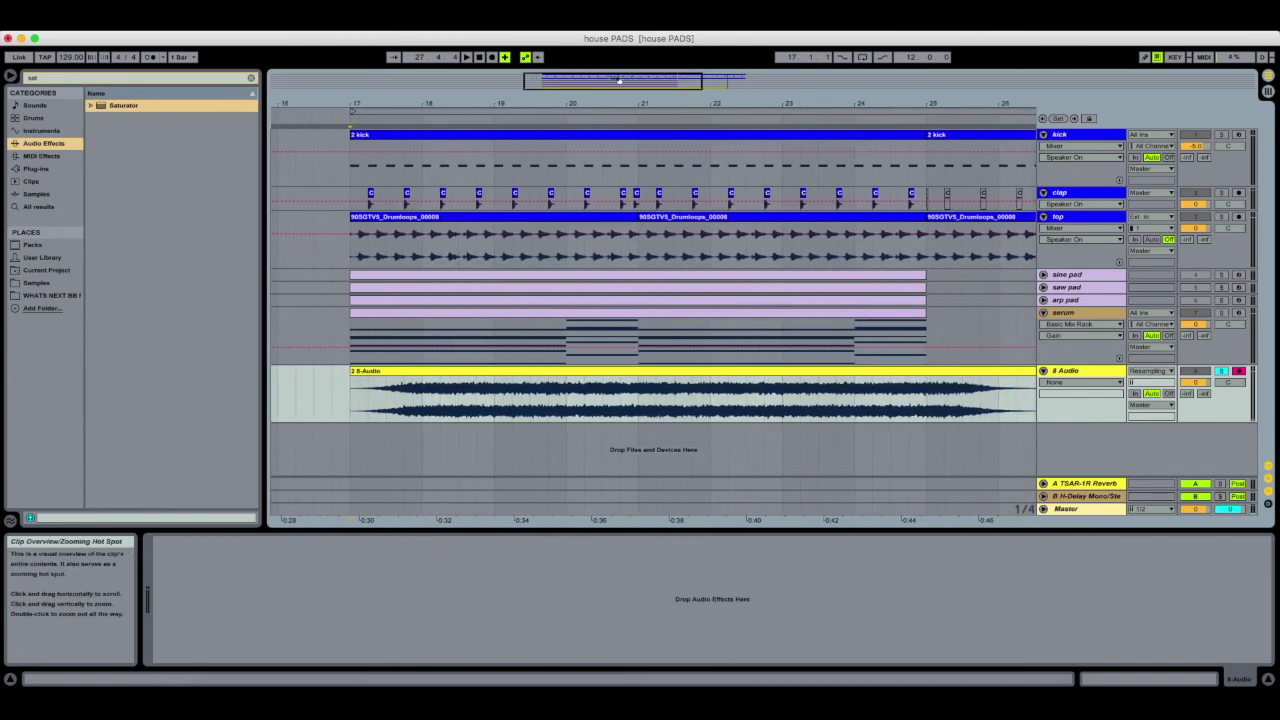
pyautogui.click(351, 398)
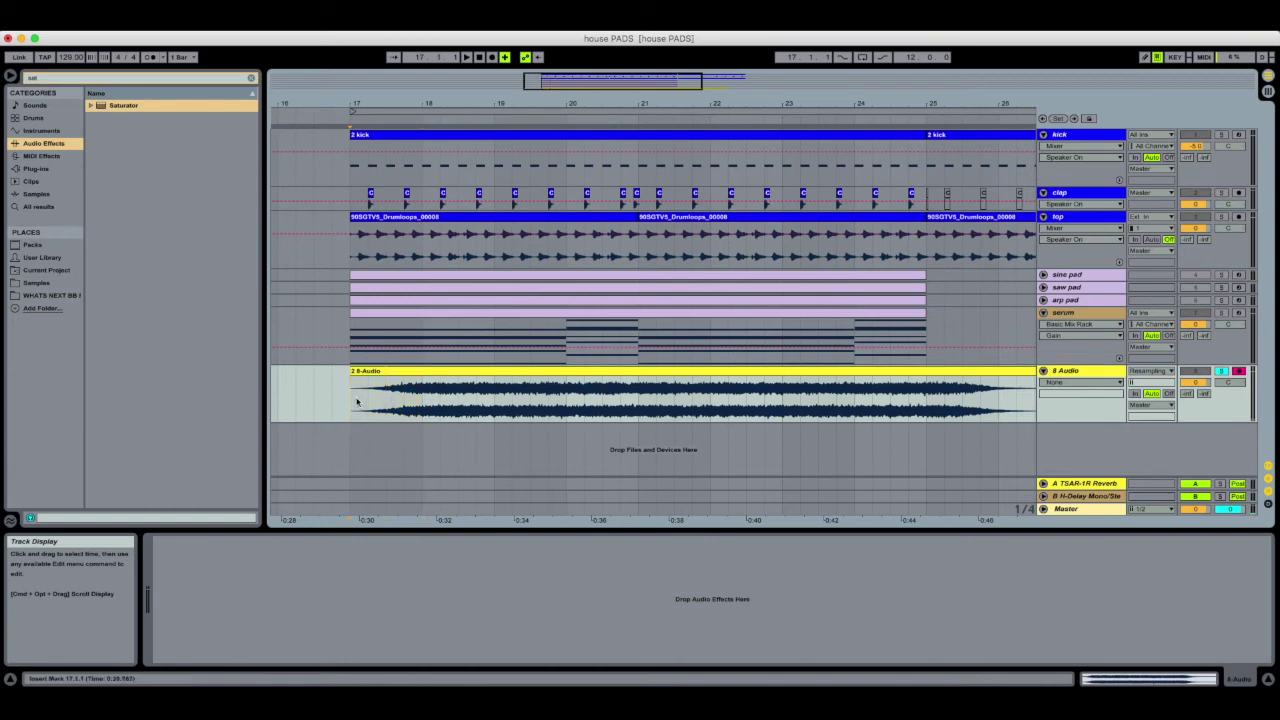
pyautogui.press('space')
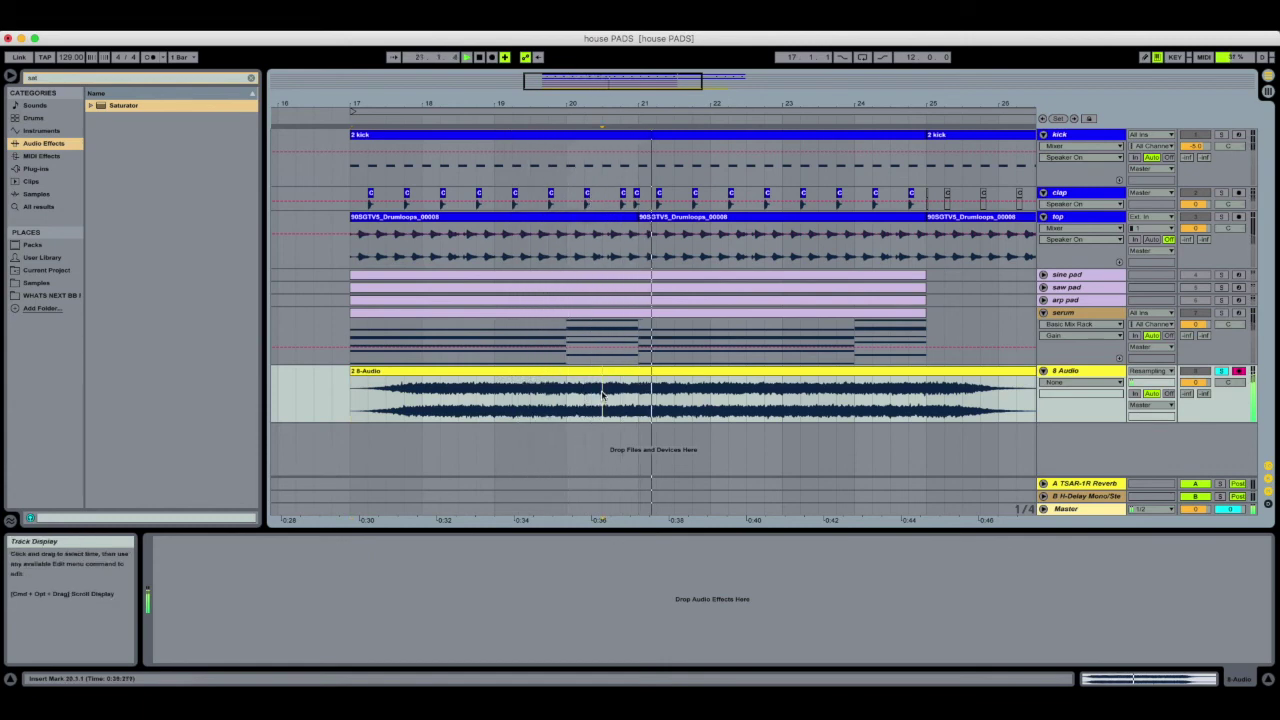
pyautogui.press('space')
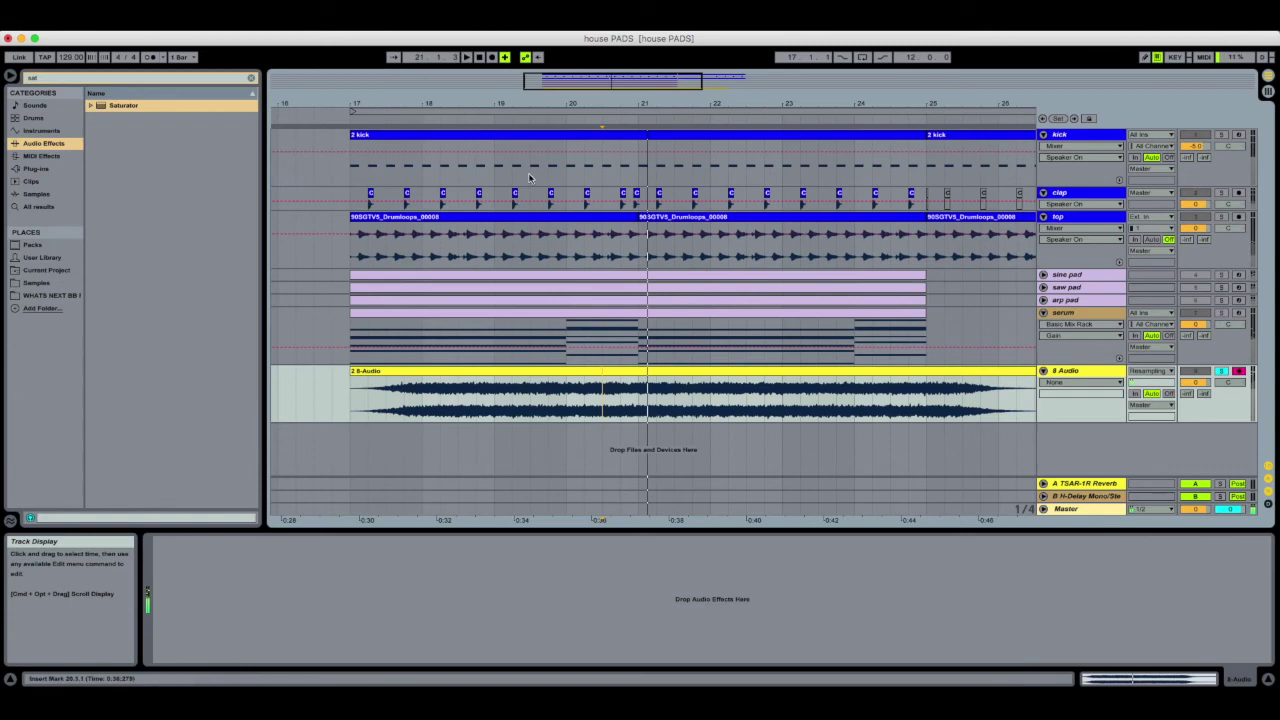
# Cut the recorded pad clip at 20.4.1 and delete everything before that point, including the fade-in
pyautogui.moveTo(575, 107); pyautogui.dragTo(668, 320)
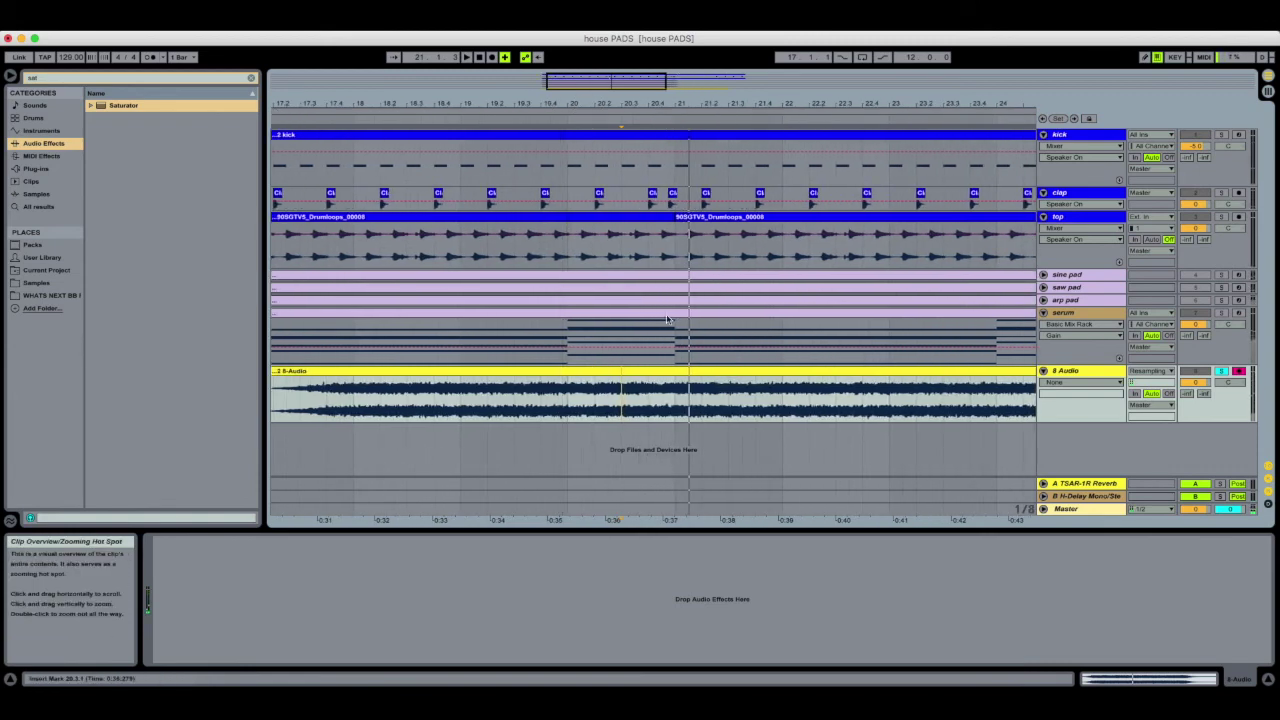
pyautogui.click(648, 390)
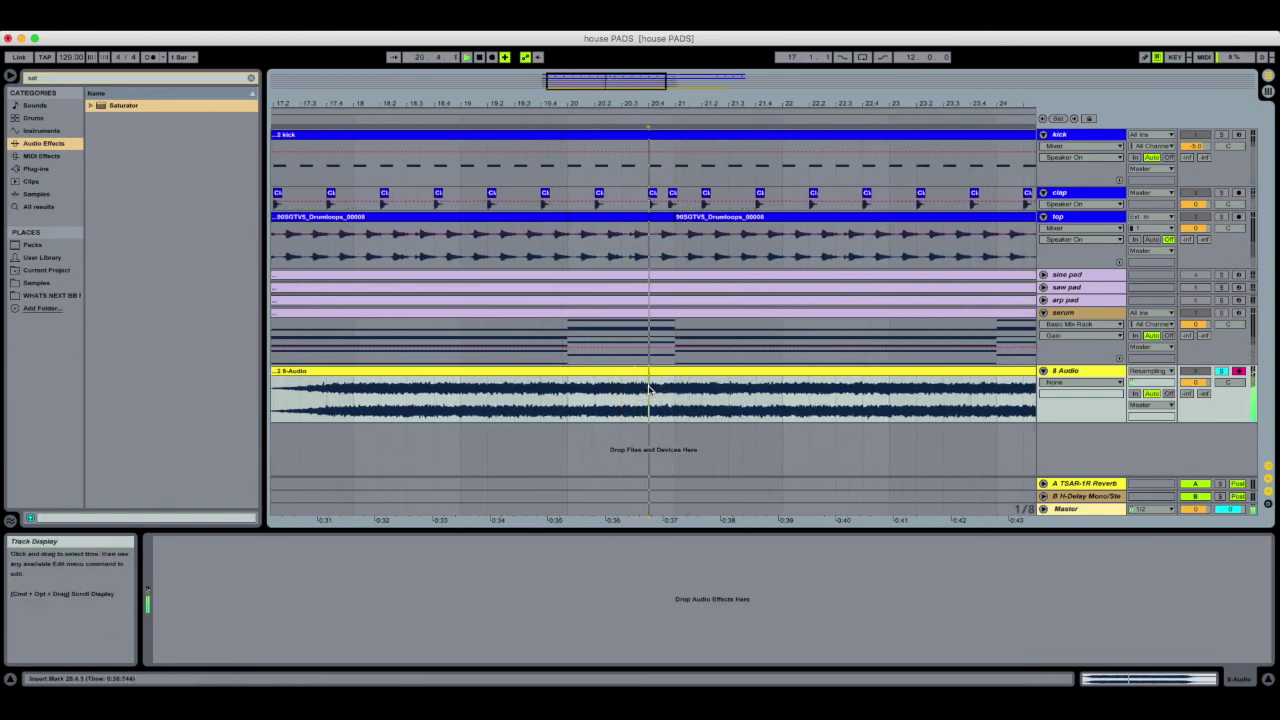
pyautogui.press('space')
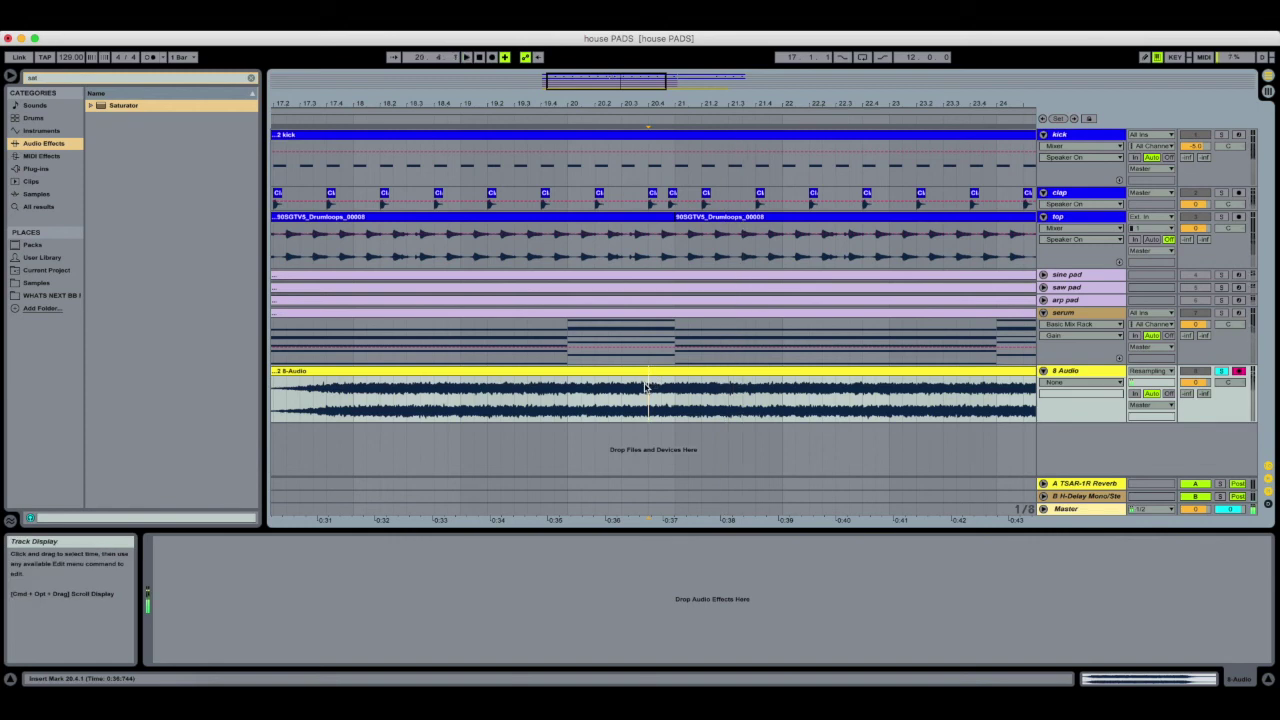
pyautogui.press('Delete')
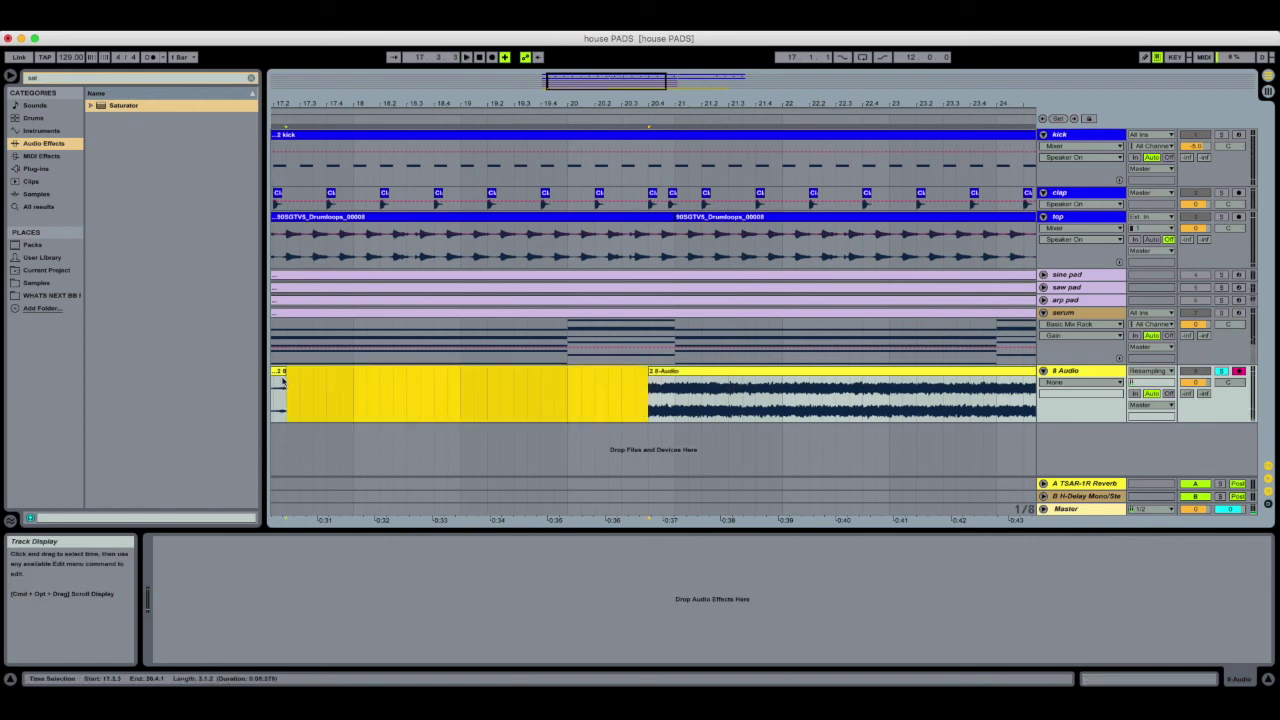
pyautogui.click(283, 381)
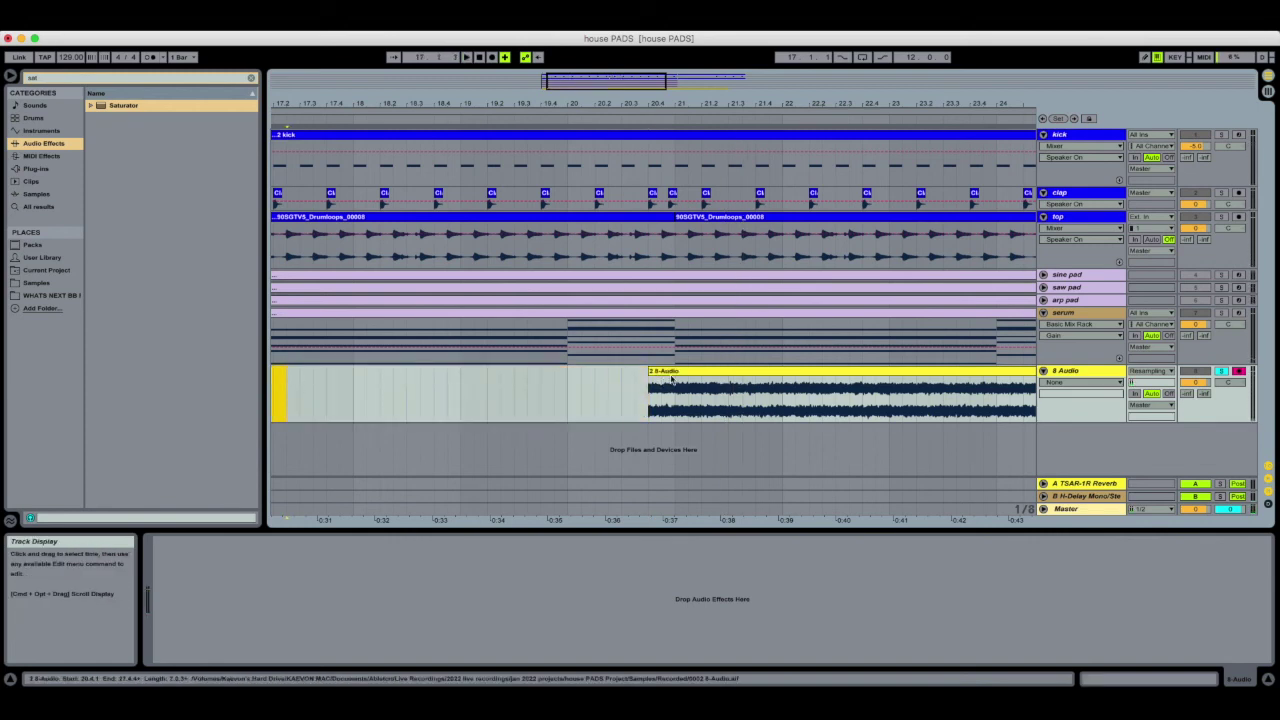
# Move the trimmed pad clip earlier to start at 20.1.1, playing around bar 21 to align the chord change with the beat
pyautogui.moveTo(672, 378); pyautogui.dragTo(605, 378)
pyautogui.press('space')
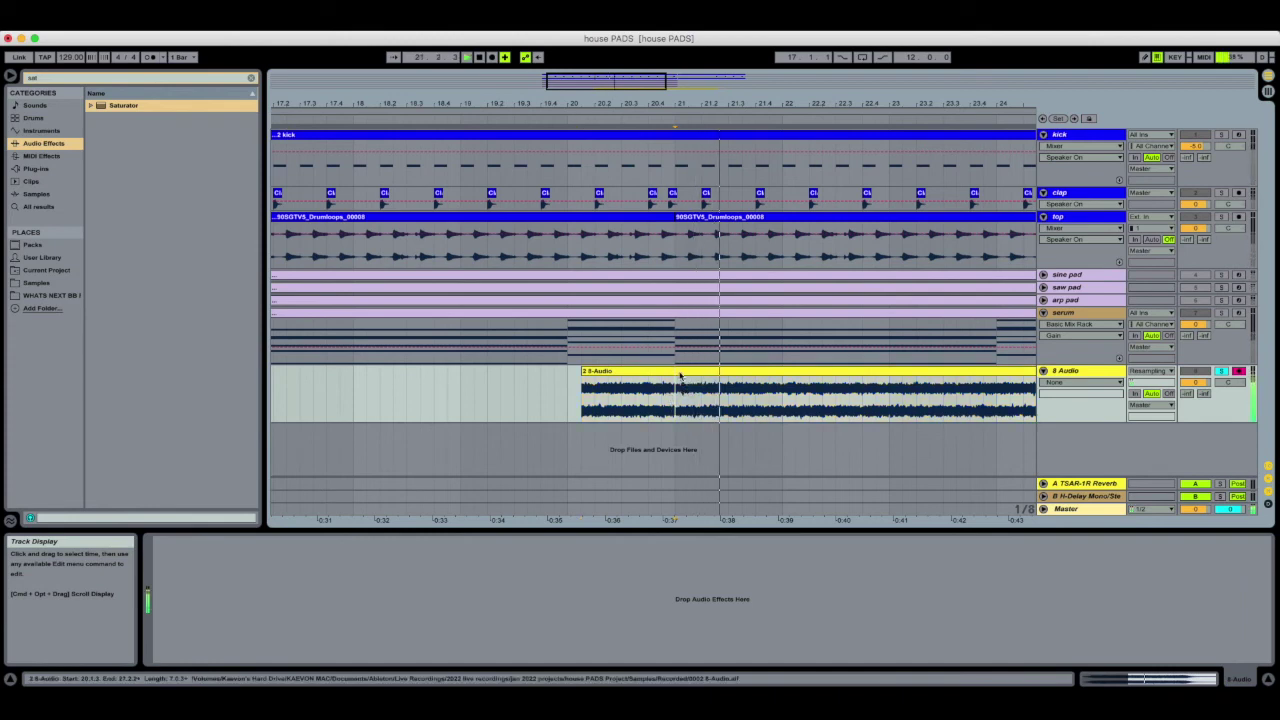
pyautogui.press('space')
pyautogui.click(681, 381)
pyautogui.press('space')
pyautogui.press('space')
pyautogui.click(689, 385)
pyautogui.press('space')
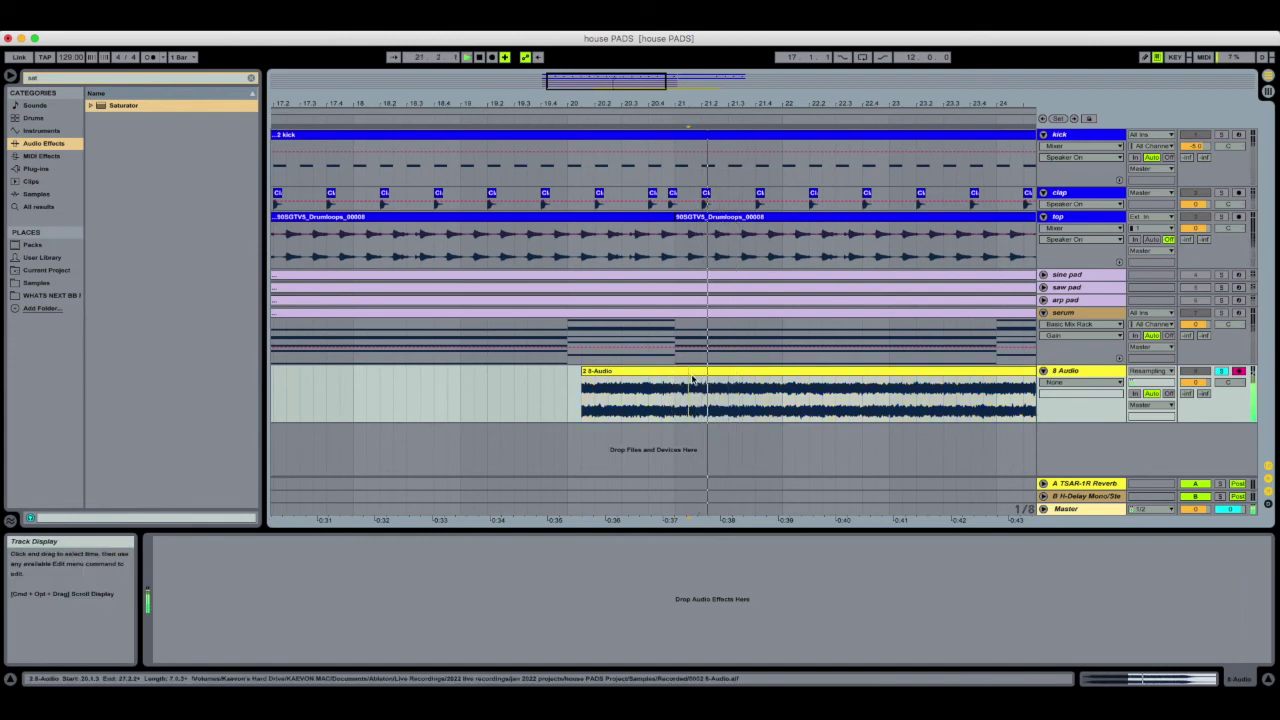
pyautogui.moveTo(691, 378); pyautogui.dragTo(677, 376)
pyautogui.click(678, 392)
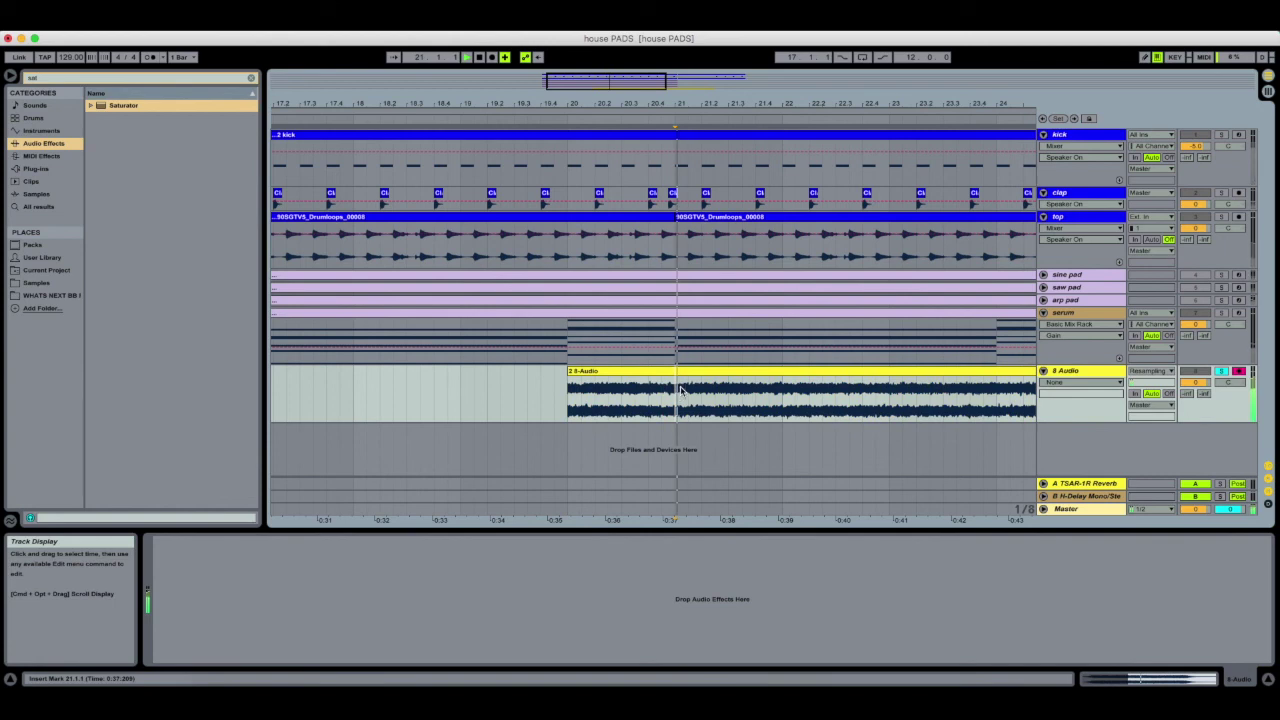
# Extend the recorded pad clip's start back to bar 17 and play it in solo
pyautogui.moveTo(604, 83); pyautogui.dragTo(606, 48)
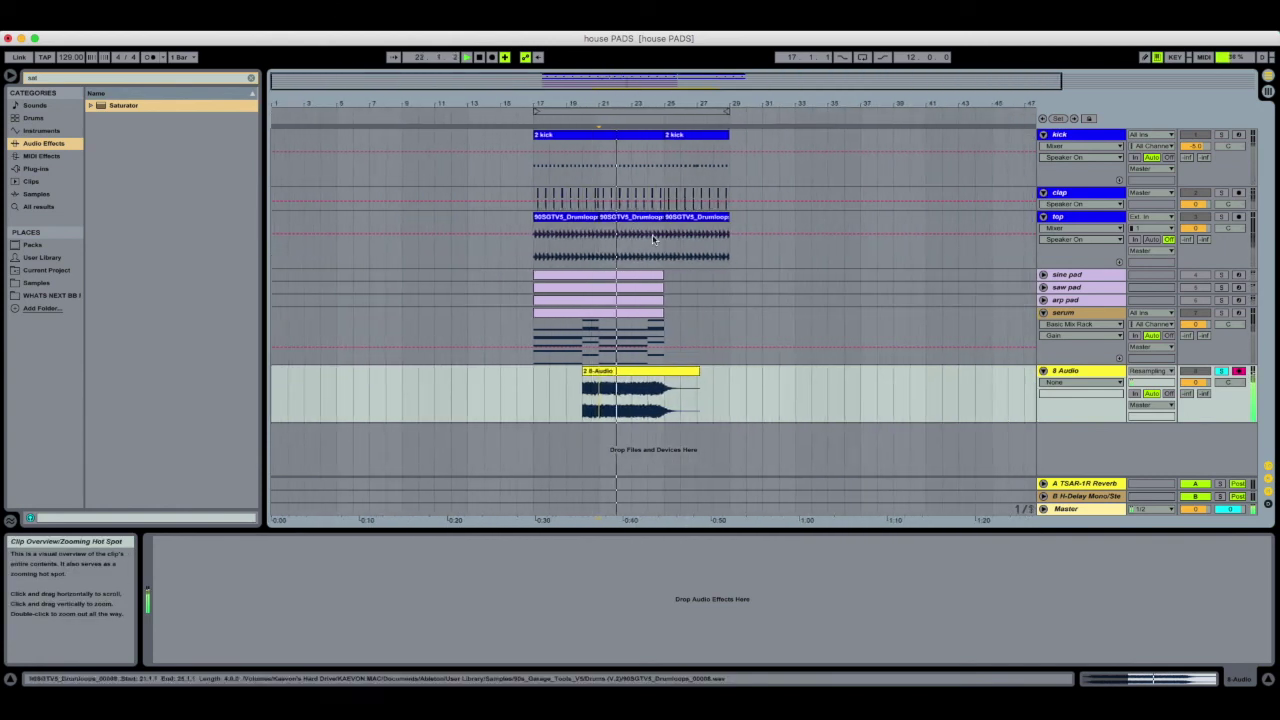
pyautogui.moveTo(582, 392); pyautogui.dragTo(534, 392)
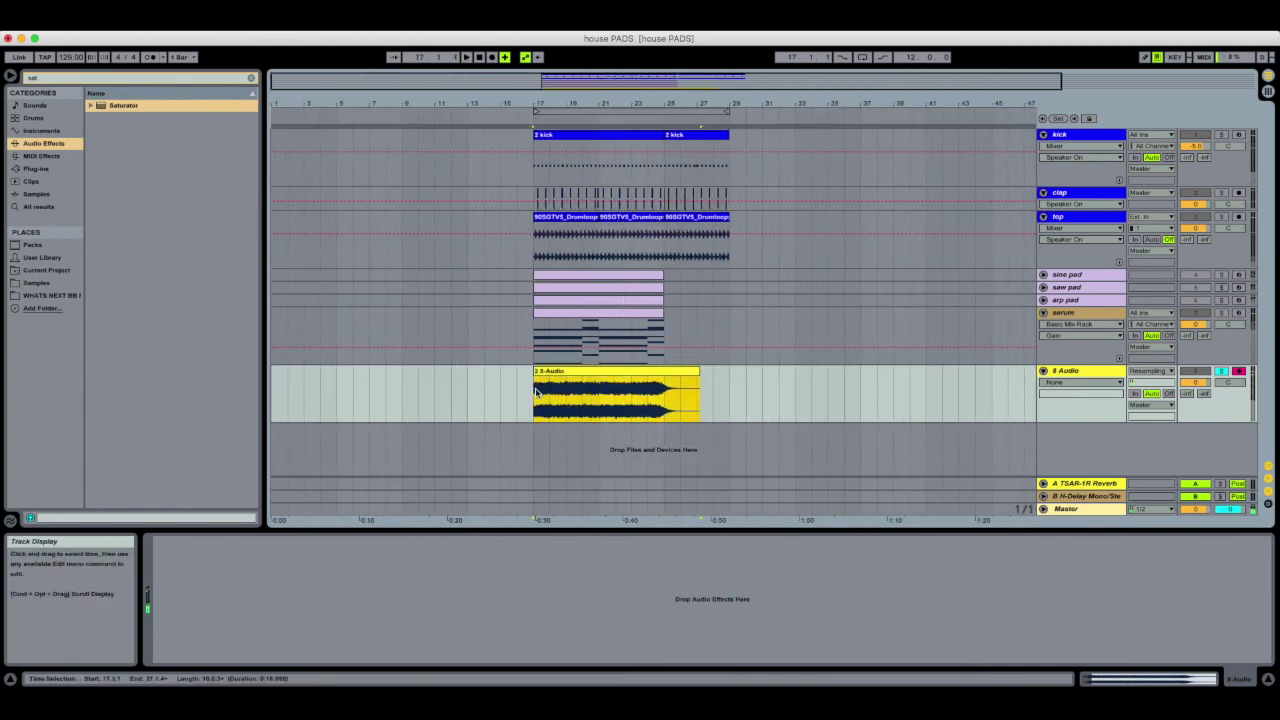
pyautogui.press('space')
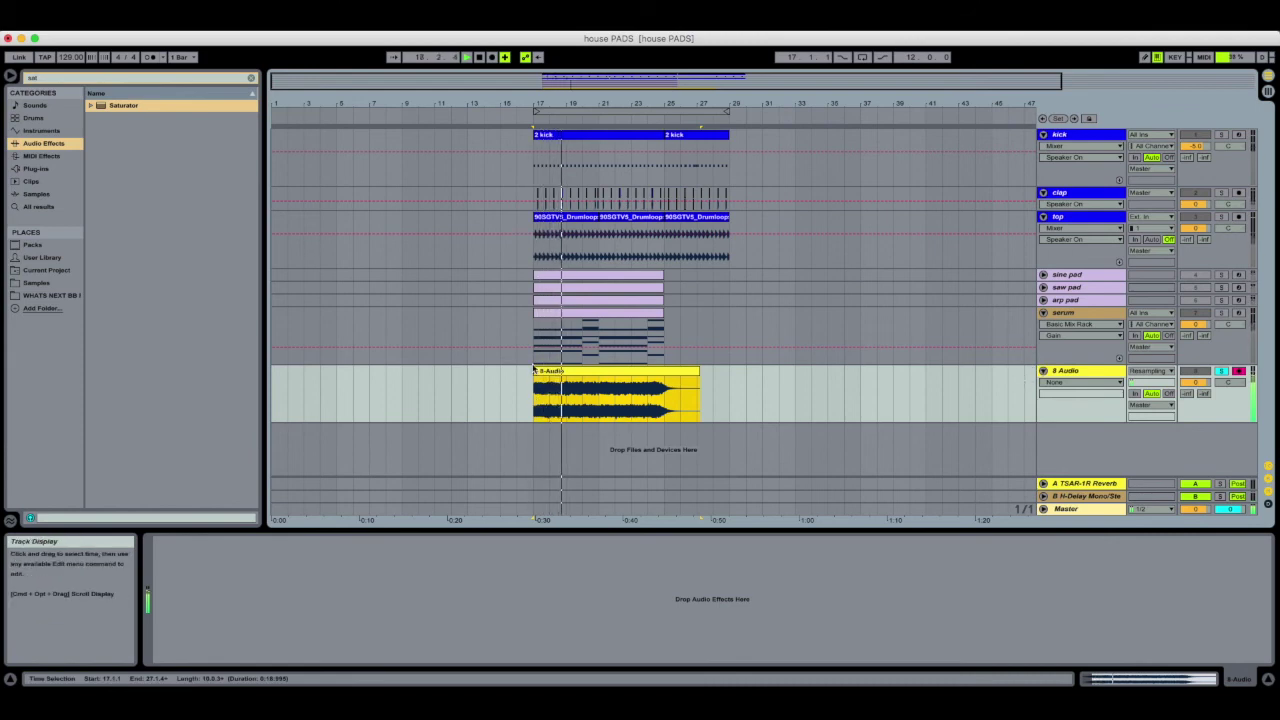
pyautogui.moveTo(534, 371); pyautogui.dragTo(483, 363)
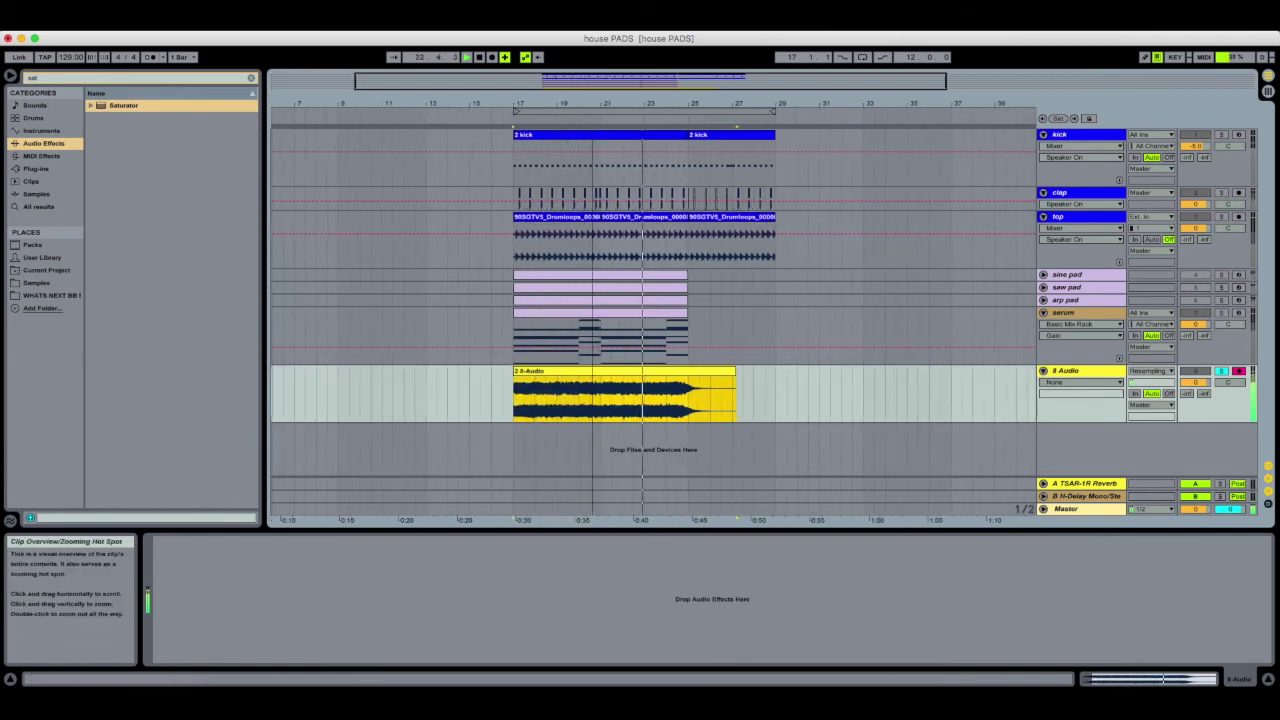
pyautogui.moveTo(592, 103); pyautogui.dragTo(592, 144)
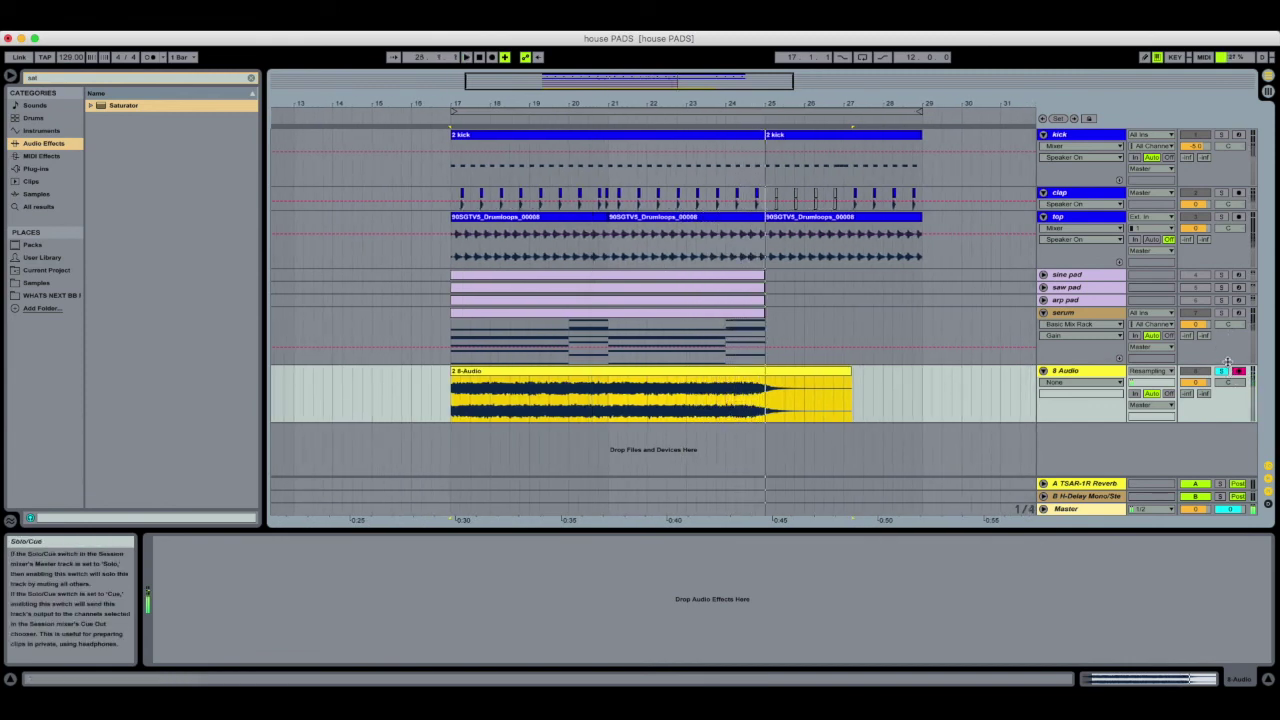
# Unsolo the recorded audio track, mute the serum track, and play the full mix from bar 17
pyautogui.click(1222, 371)
pyautogui.click(1195, 313)
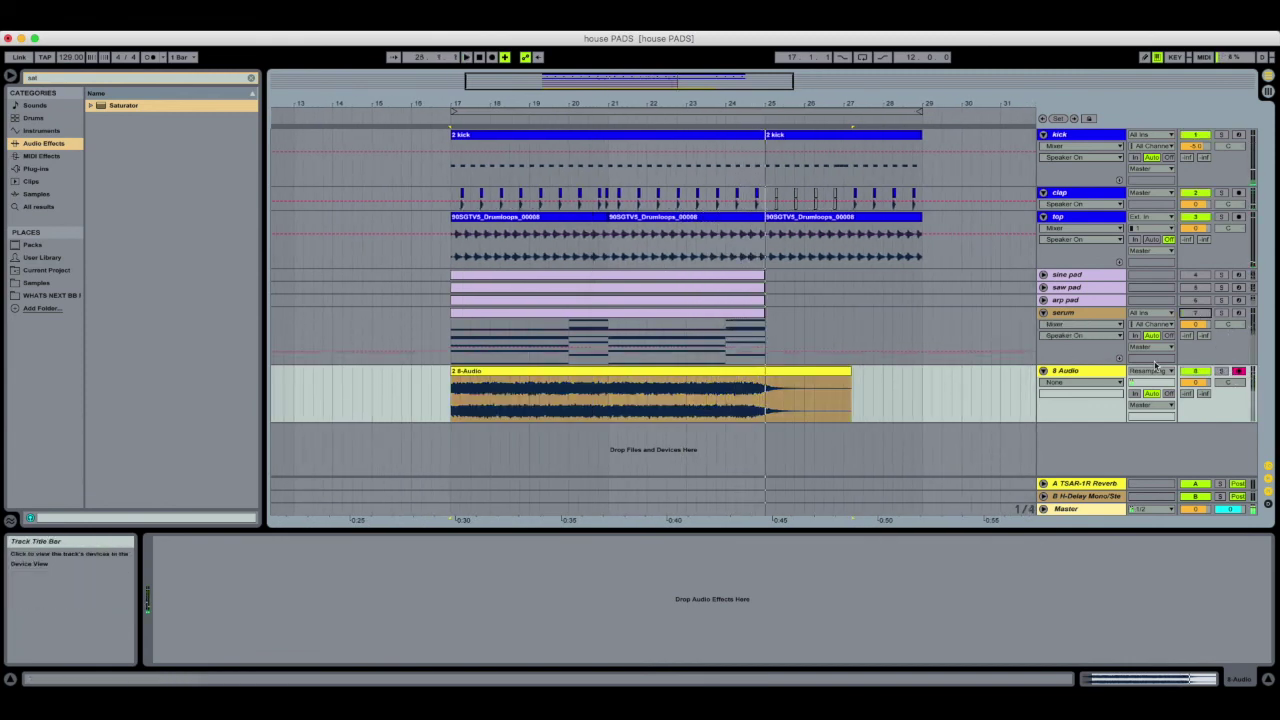
pyautogui.click(451, 396)
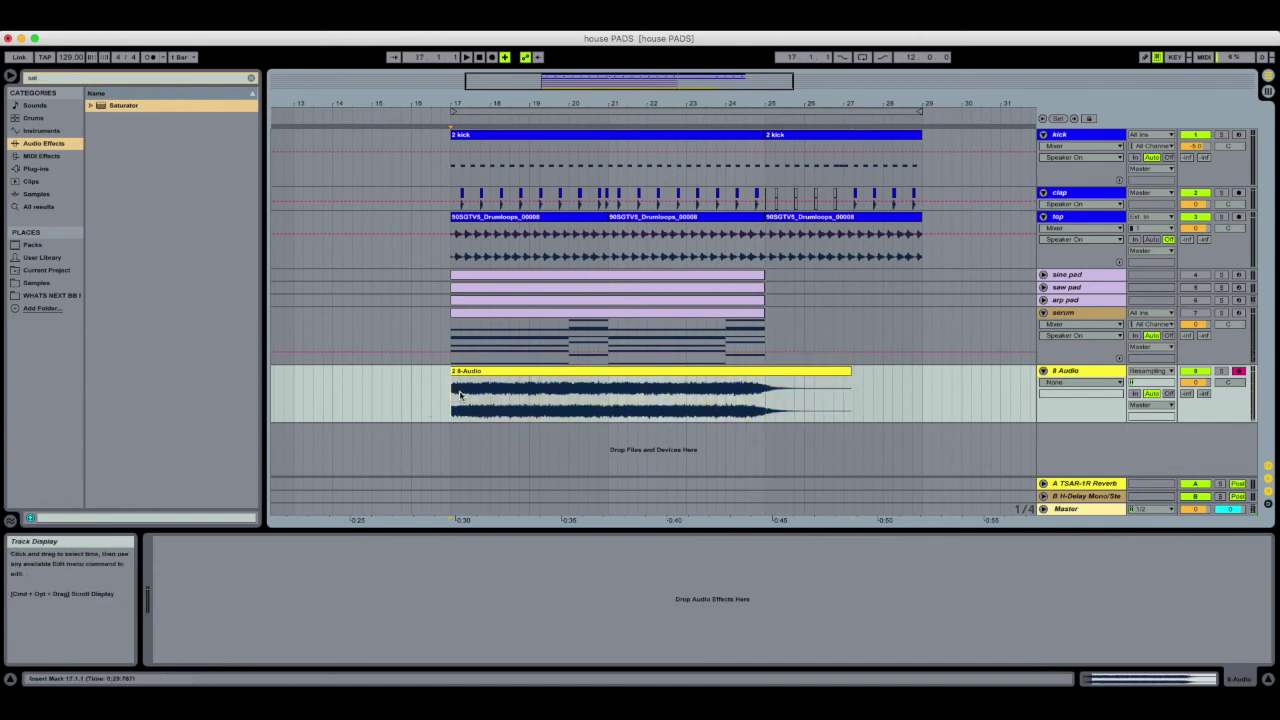
pyautogui.press('space')
pyautogui.press('-')
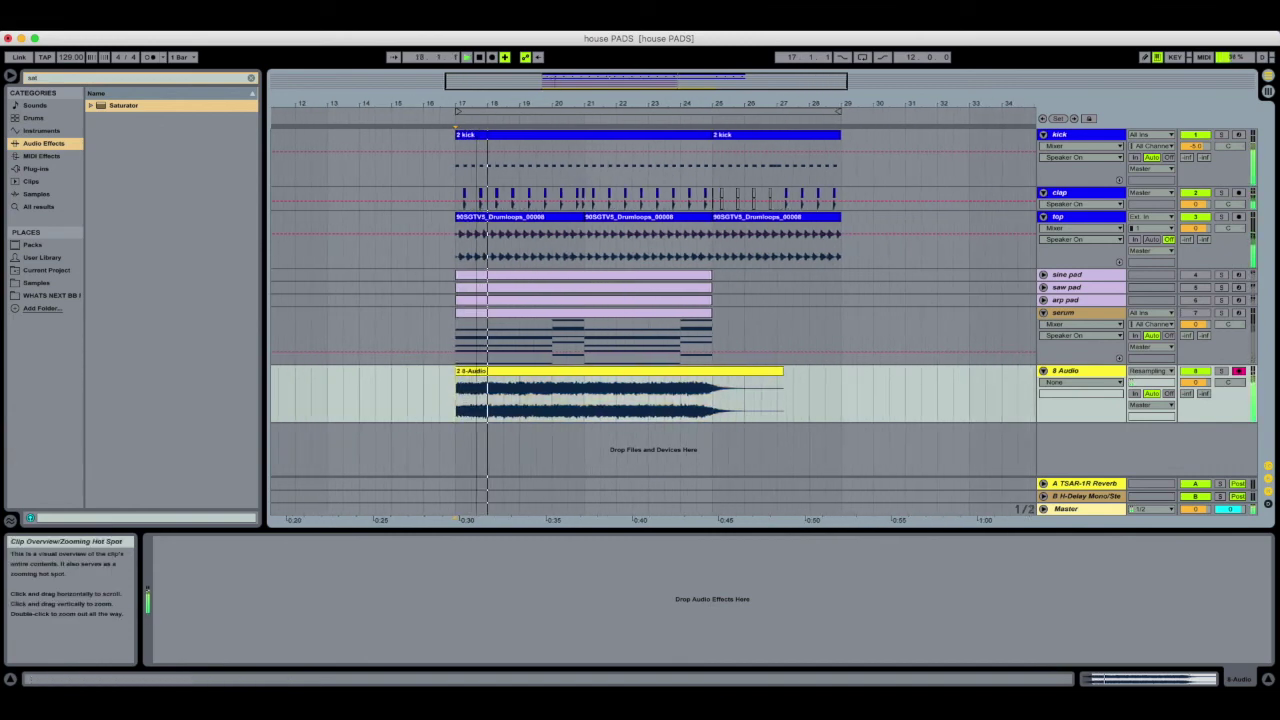
pyautogui.moveTo(551, 83); pyautogui.dragTo(554, 94)
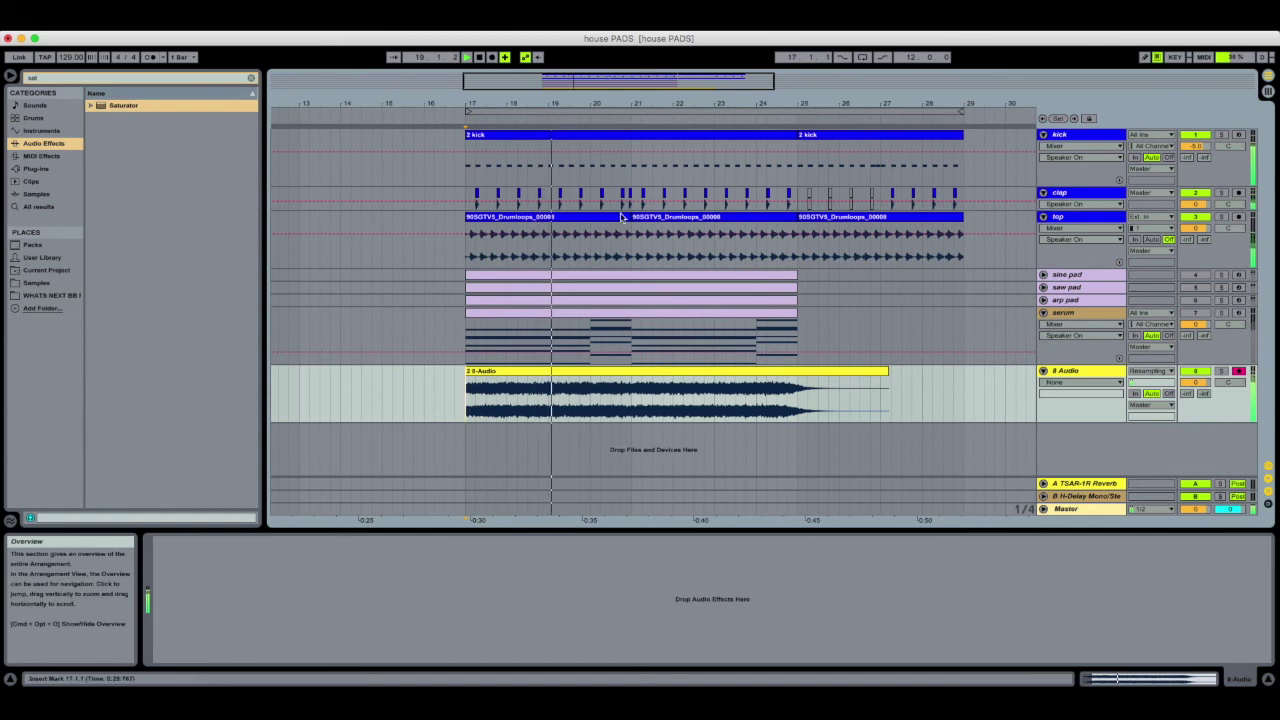
# Lower the recorded pad track's volume, add a Compressor to it, and enable its sidechain with the kick as the source
pyautogui.moveTo(1195, 382); pyautogui.dragTo(1195, 482)
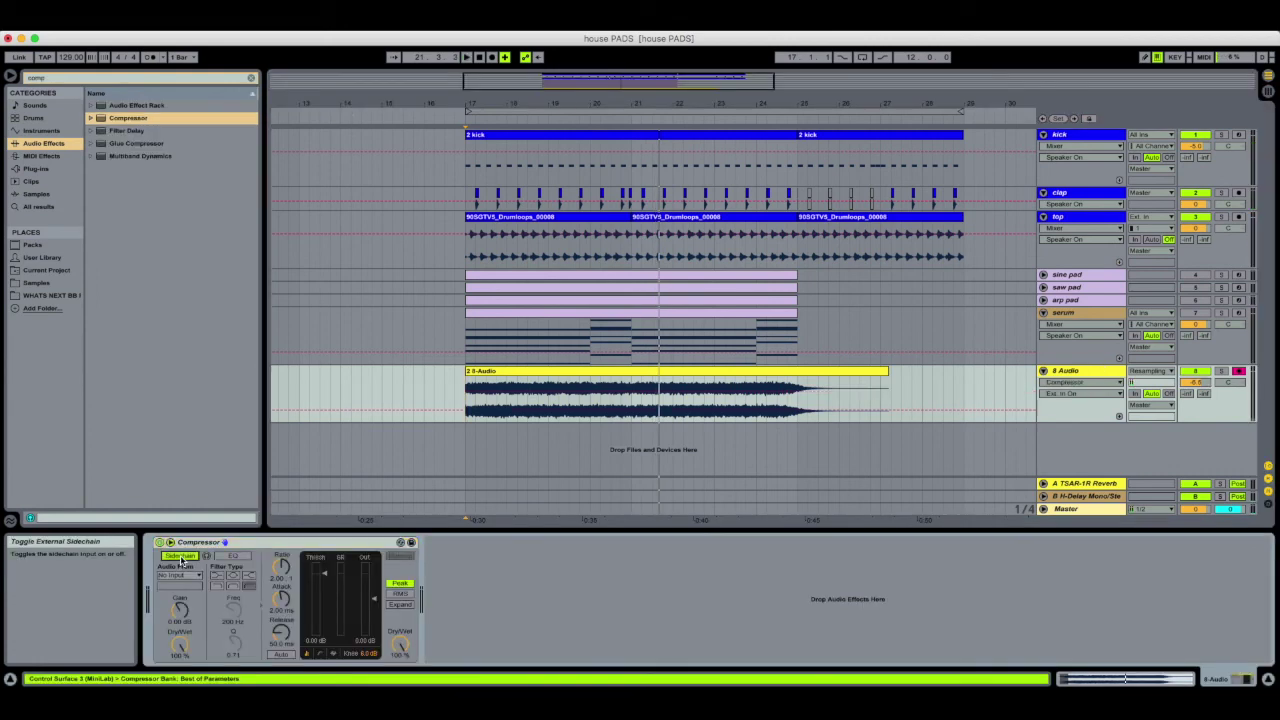
pyautogui.click(180, 576)
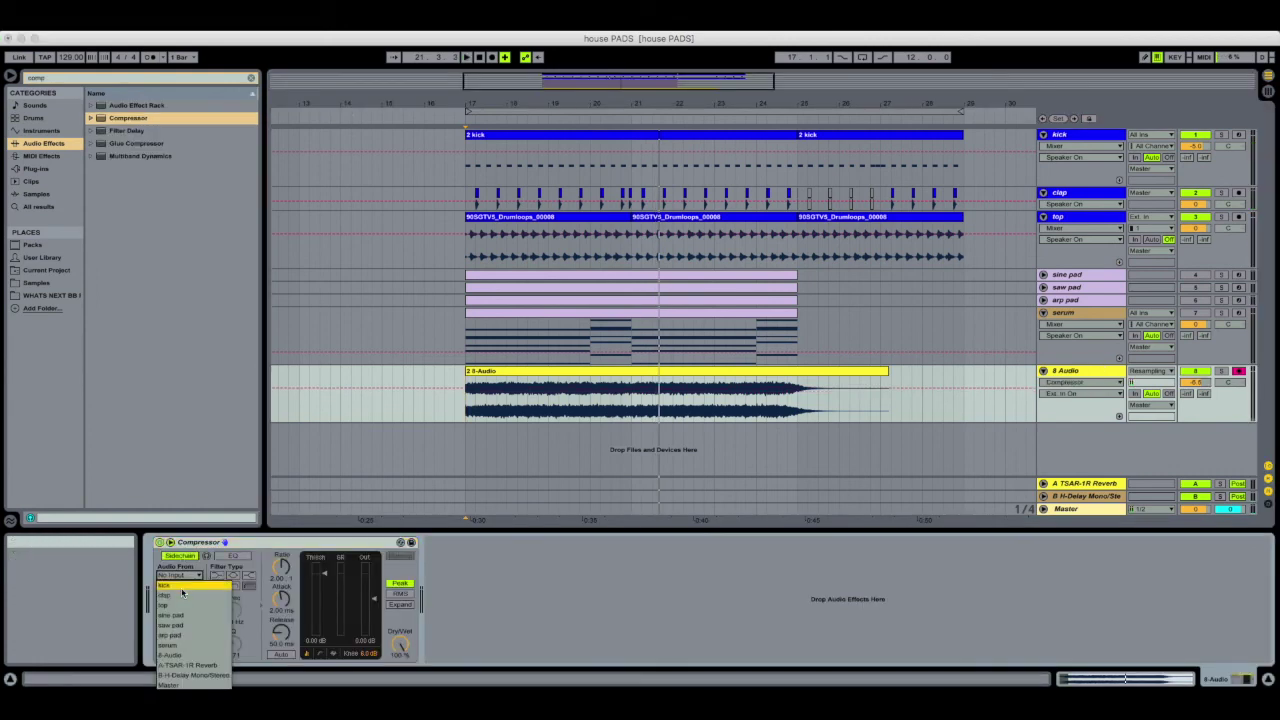
pyautogui.click(182, 588)
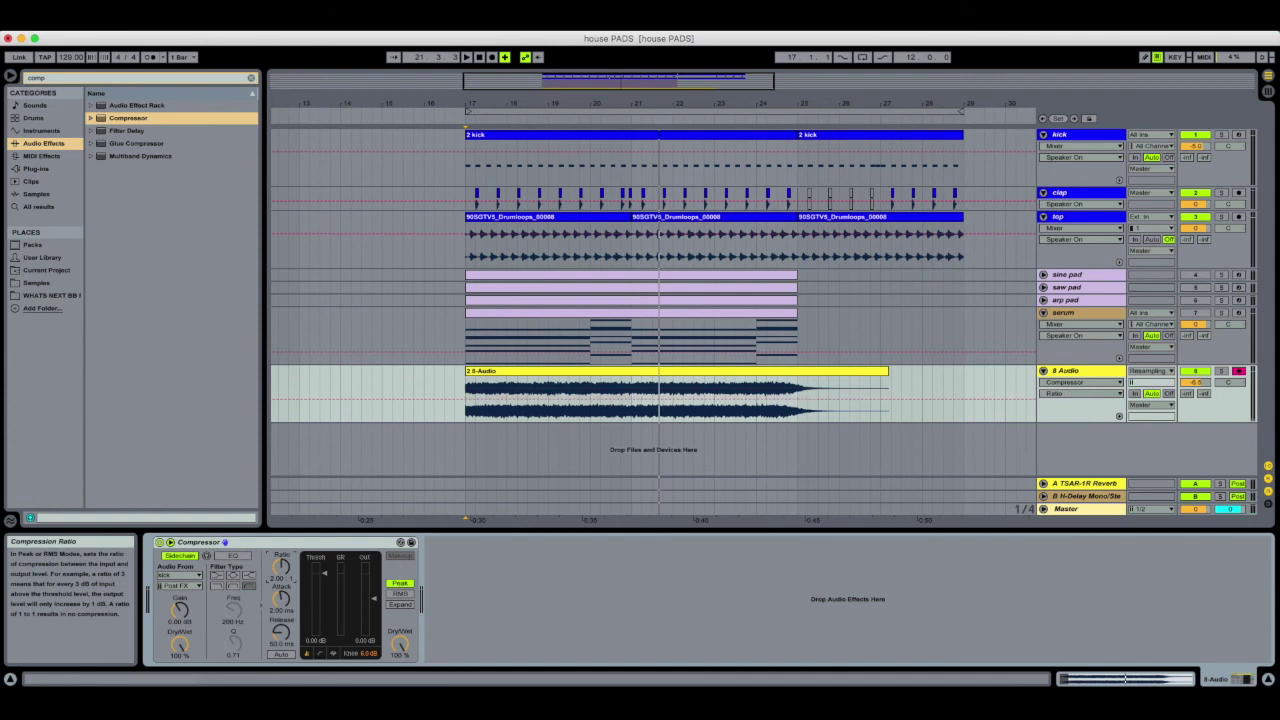
# Set the Compressor's ratio to nearly 10:1, threshold to about -9.04 dB and release to about 121 ms while auditioning the mix
pyautogui.moveTo(281, 566); pyautogui.dragTo(281, 525)
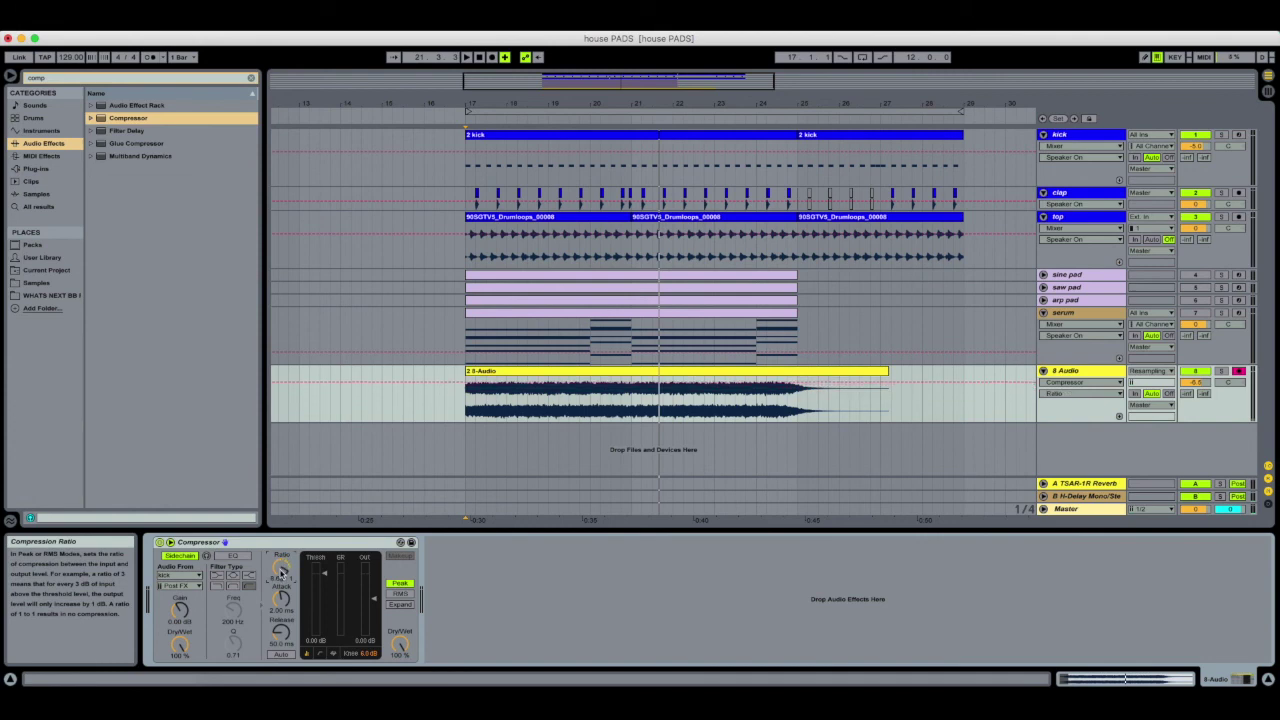
pyautogui.moveTo(326, 570); pyautogui.dragTo(325, 590)
pyautogui.press('space')
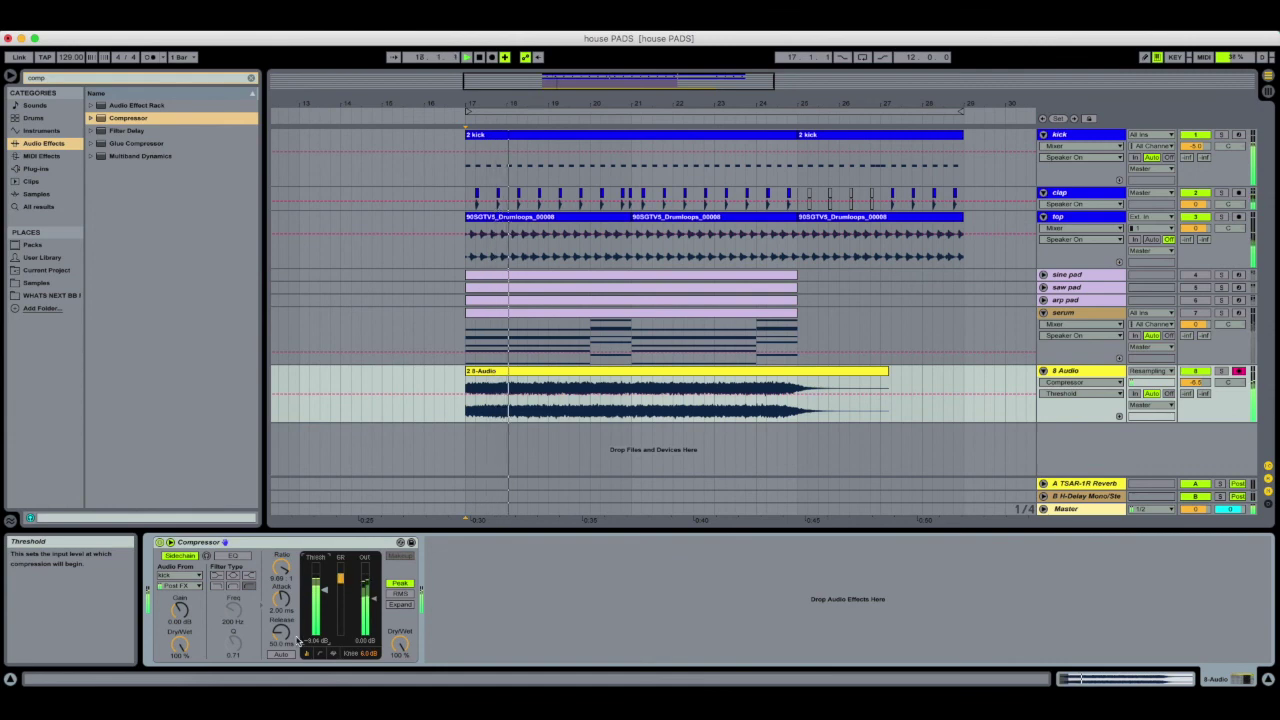
pyautogui.moveTo(281, 632); pyautogui.dragTo(281, 616)
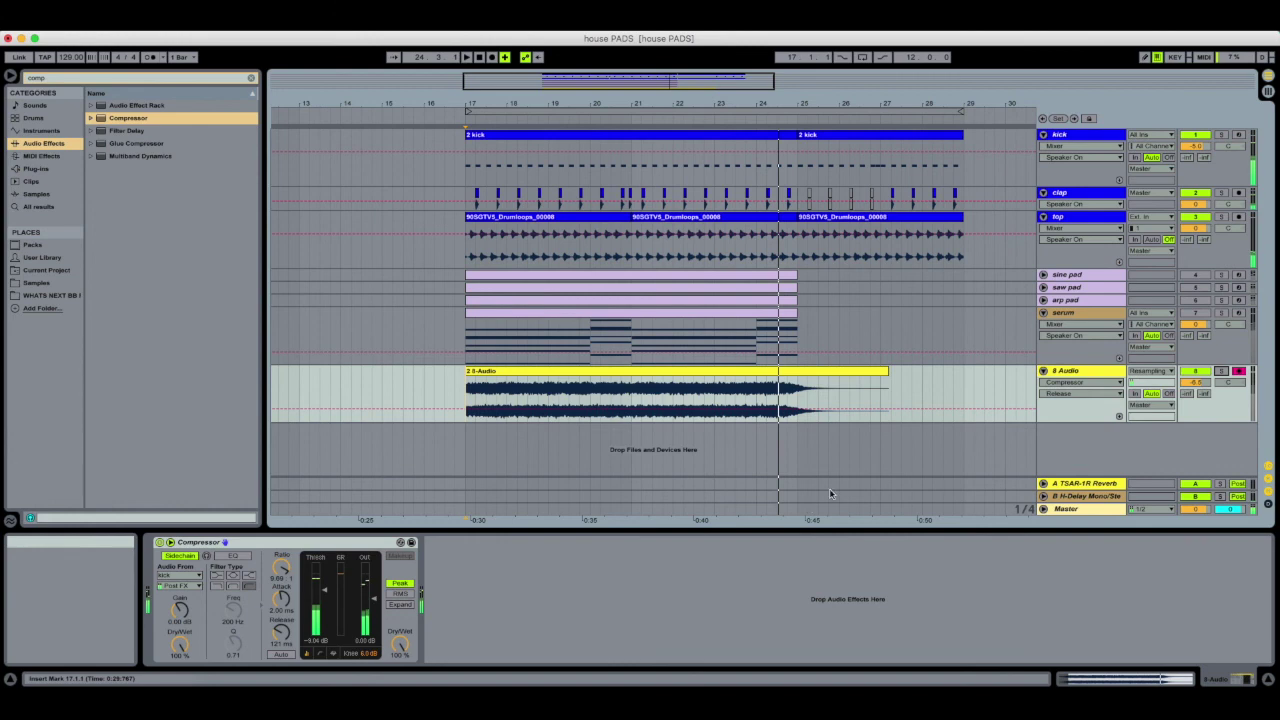
pyautogui.moveTo(525, 76); pyautogui.dragTo(510, 27)
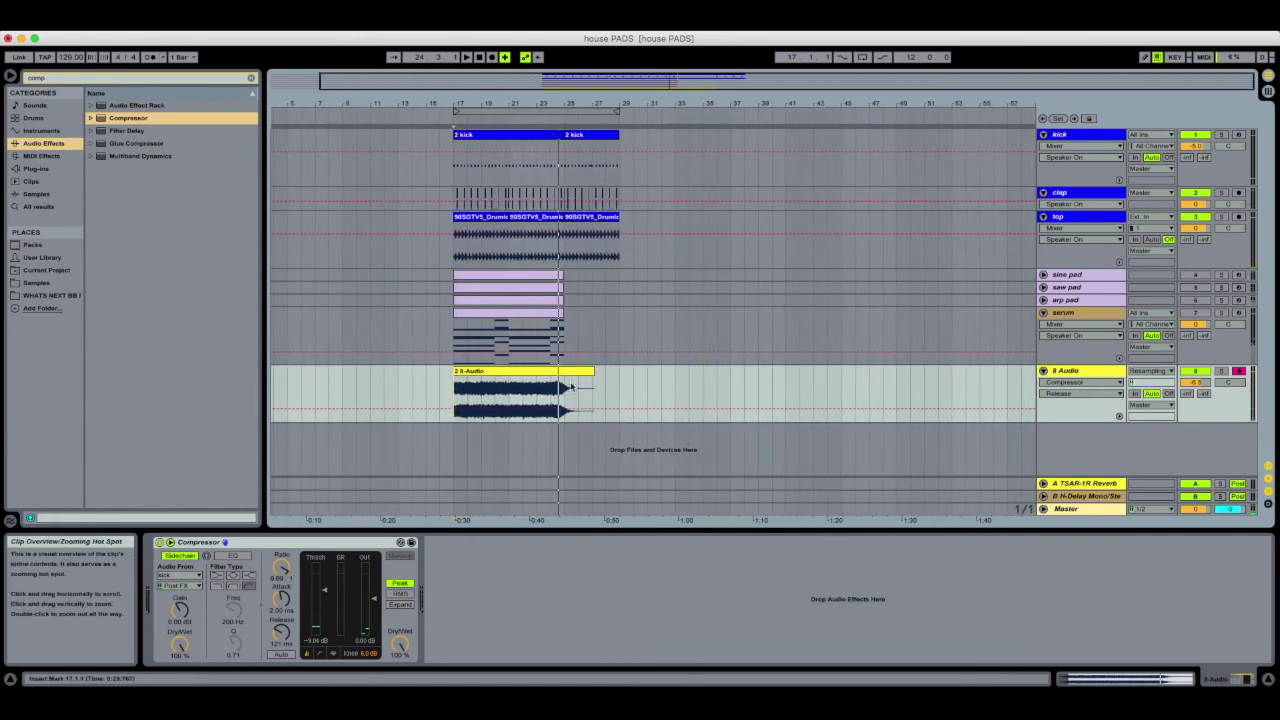